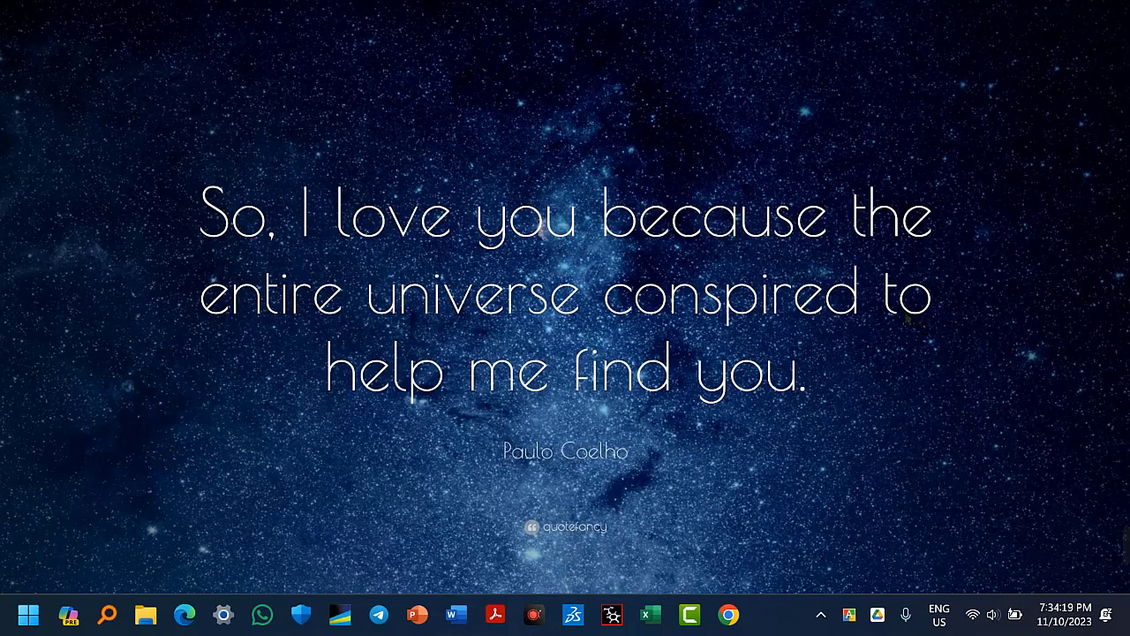
Launch Excel and browse this PC to the SNPStats folder in the file-opening dialog.
left_click(651, 614)
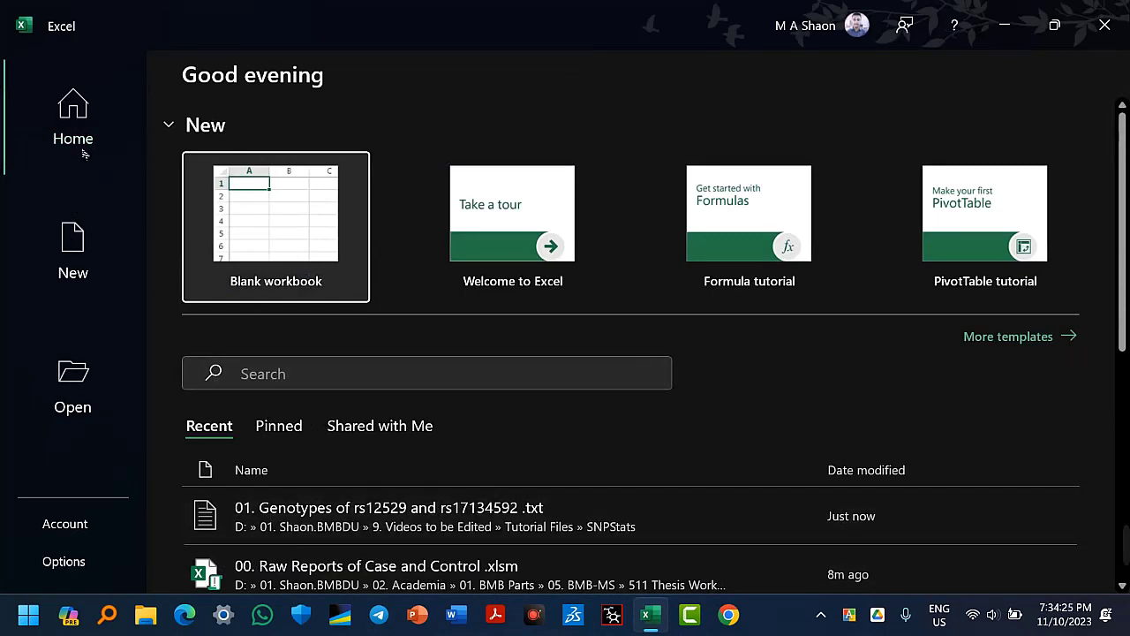
left_click(86, 395)
double_click(252, 380)
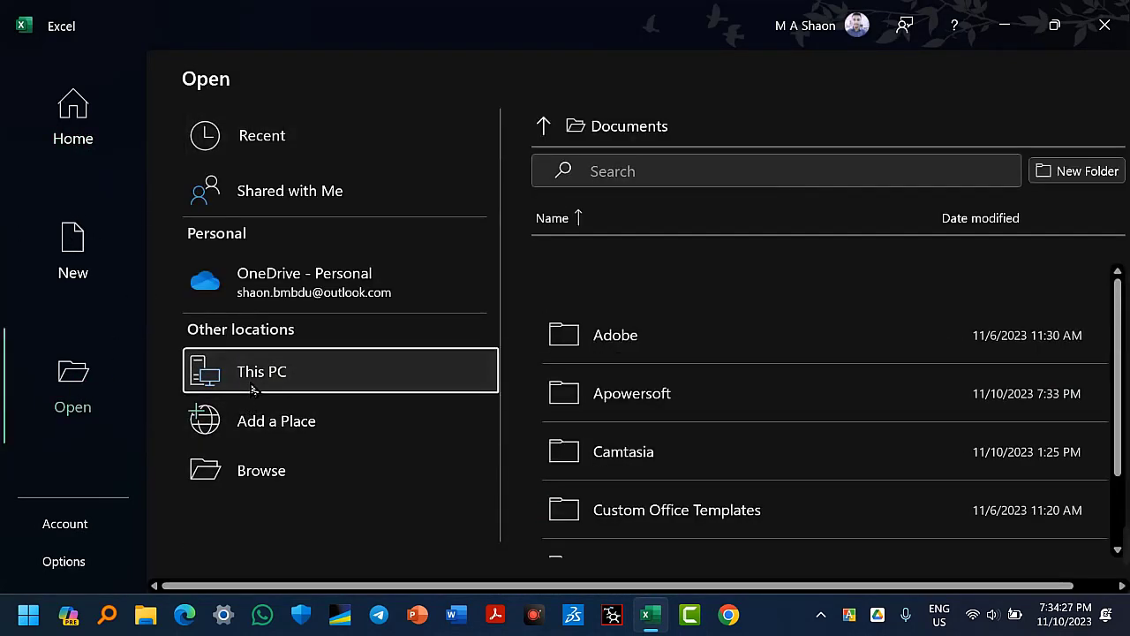
scroll(113, 236, "down", 5)
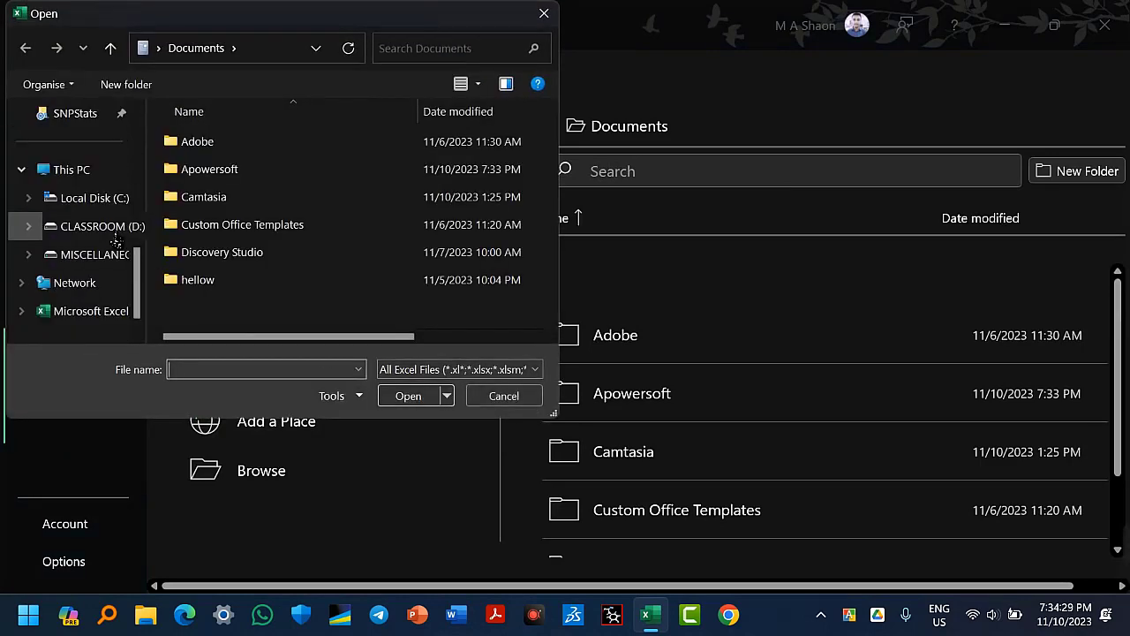
scroll(113, 237, "up", 3)
left_click(76, 284)
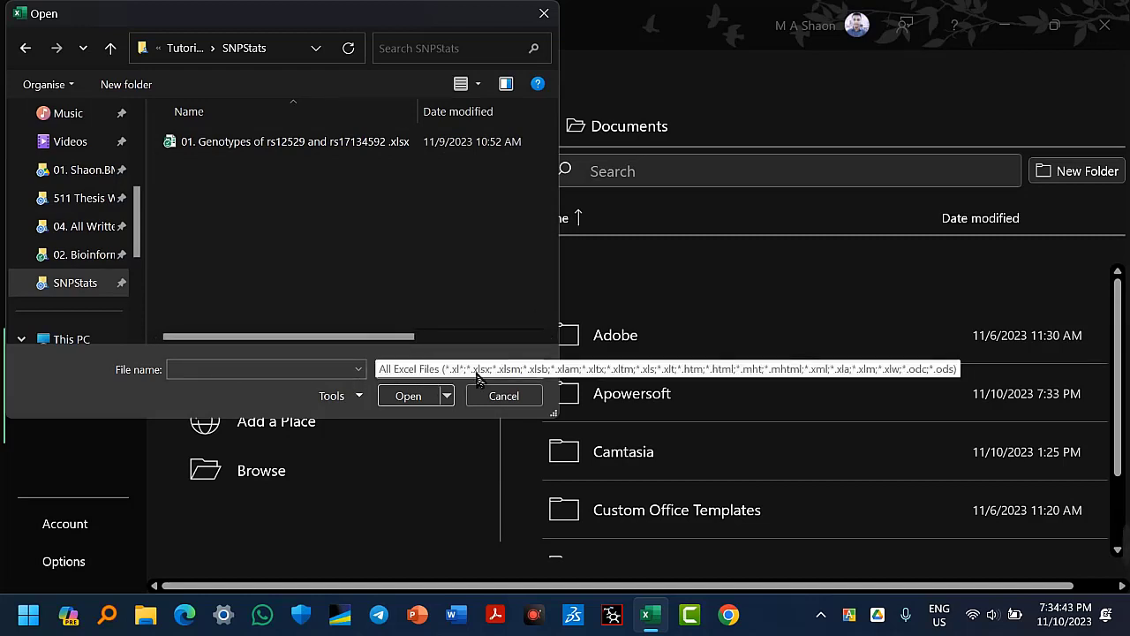
List all file types in the SNPStats folder and open "01. Genotypes of rs12529 and rs17134592 .txt".
left_click(411, 376)
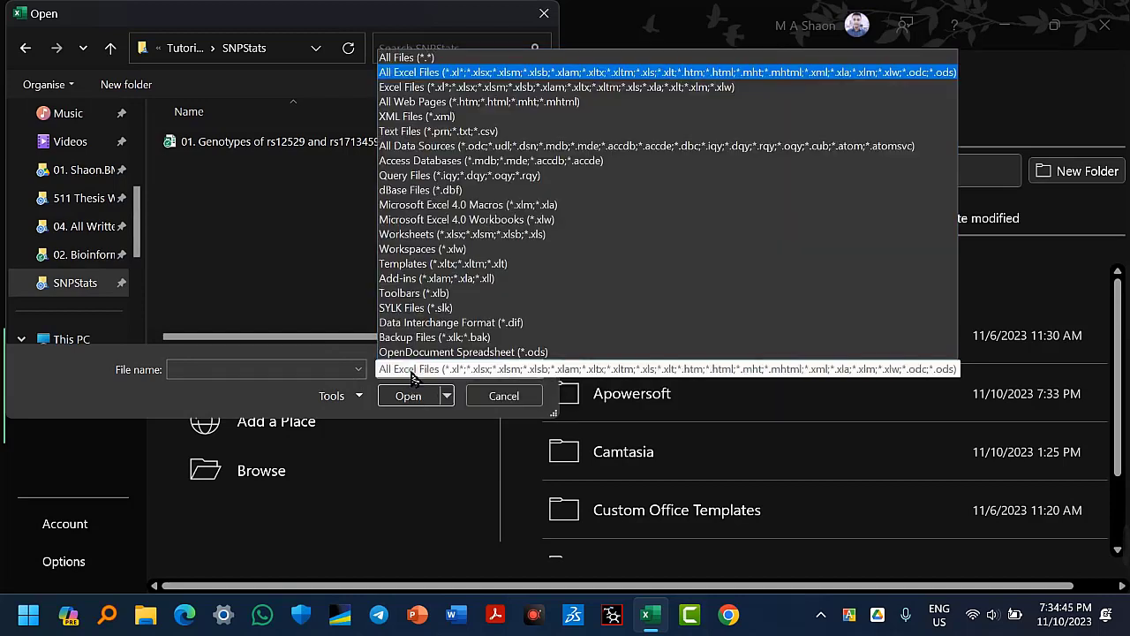
left_click(408, 58)
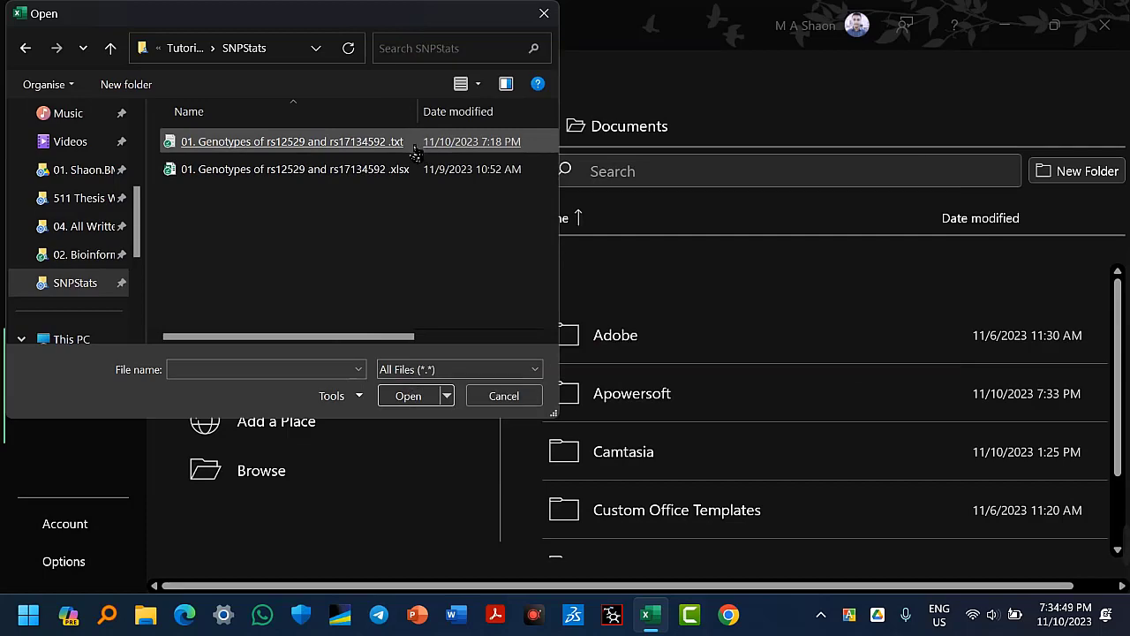
double_click(416, 150)
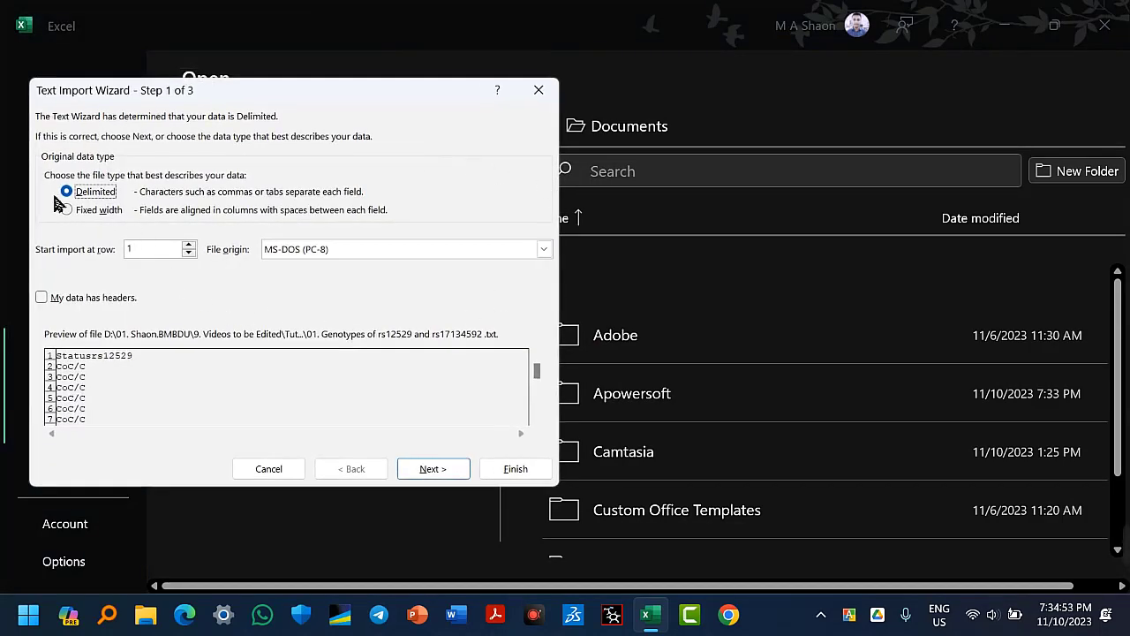
Import the text as delimited data with Tab as delimiter and General column format, and turn off the possible data loss notice.
left_click(428, 472)
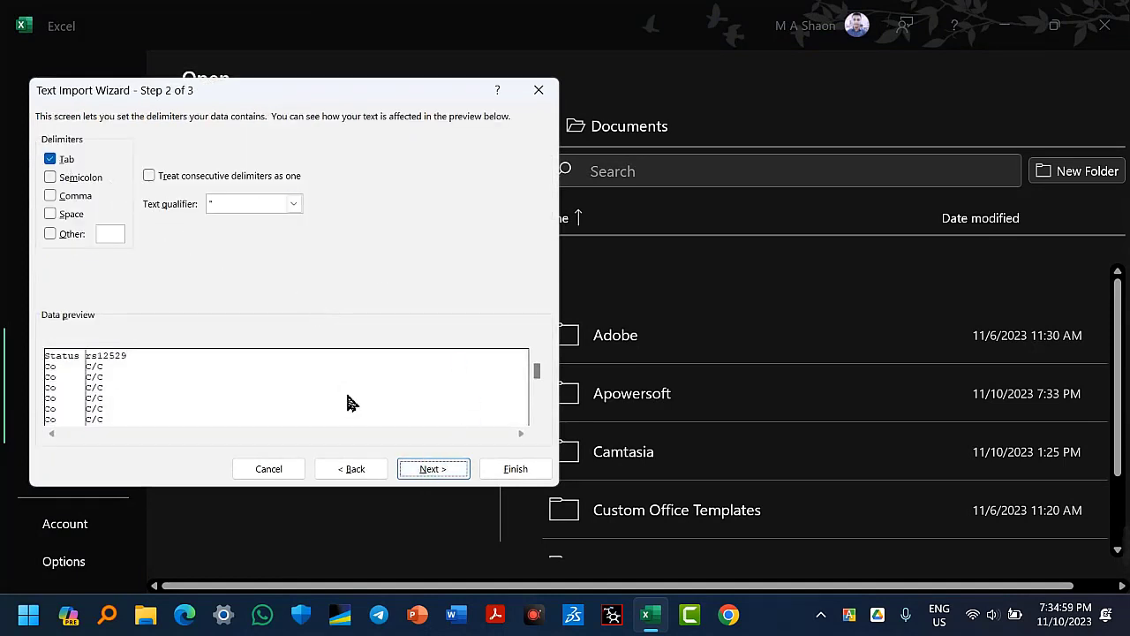
left_click(438, 474)
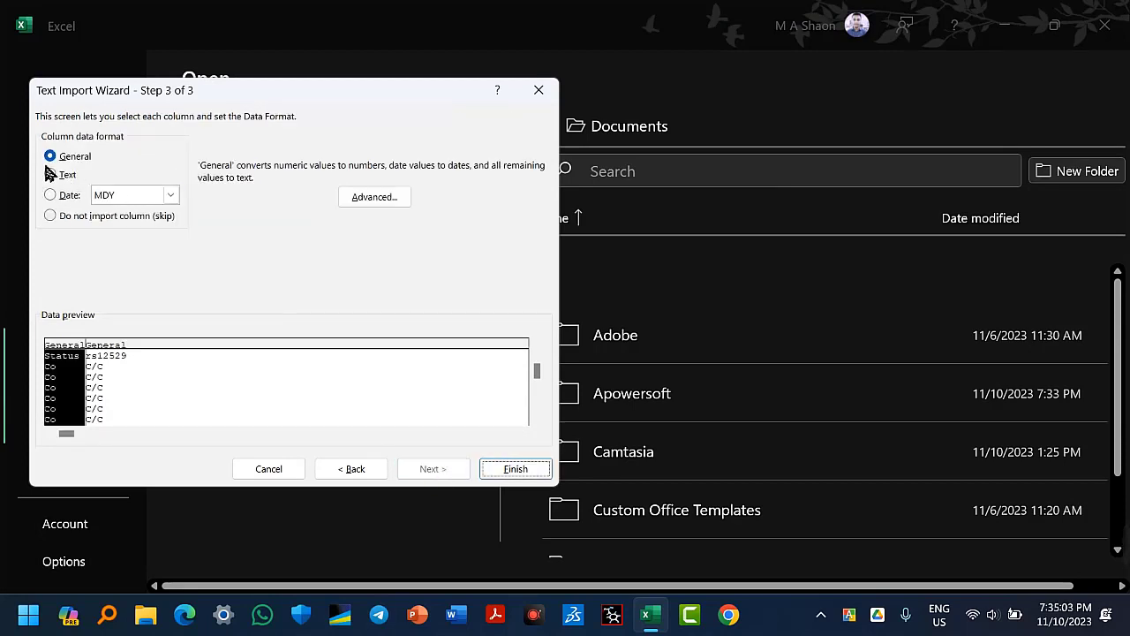
left_click(517, 471)
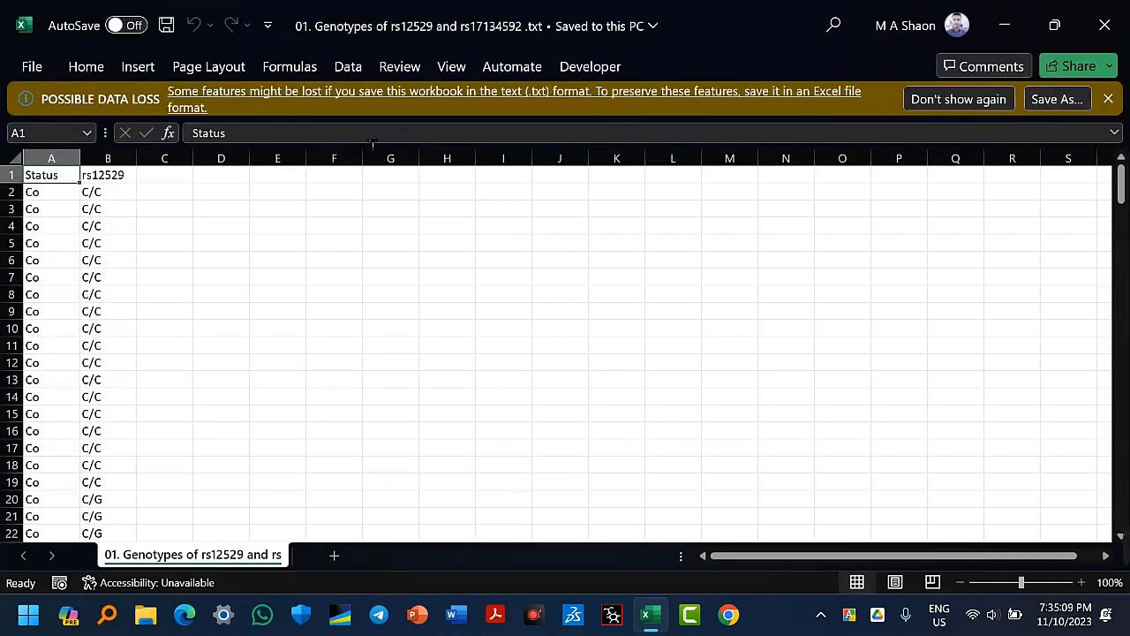
left_click(980, 107)
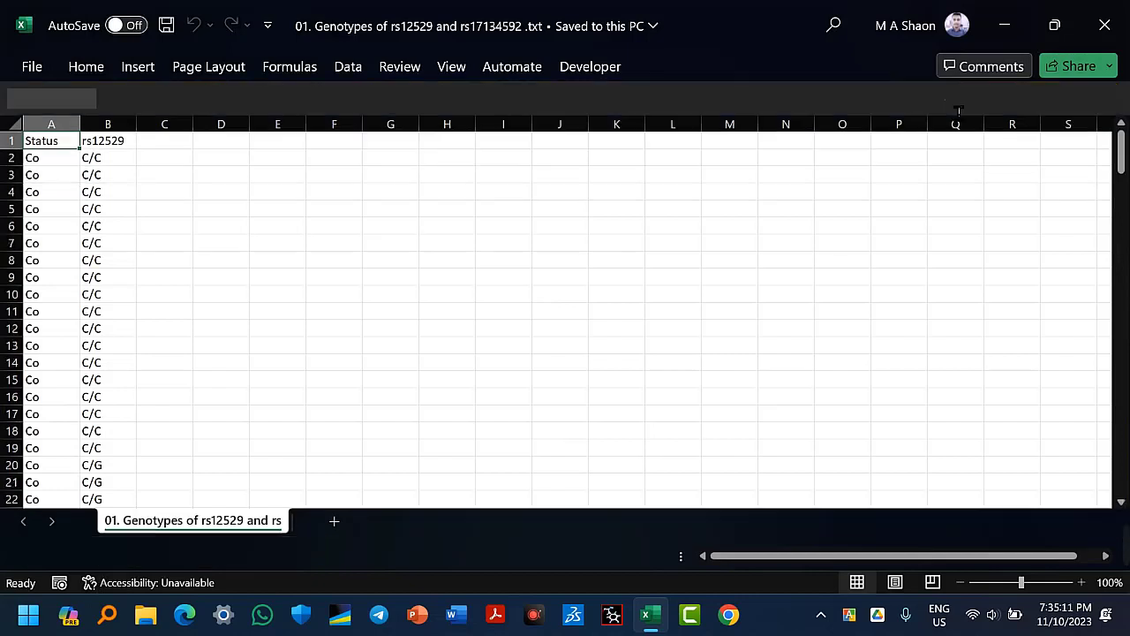
Look through the imported genotype rows and enter the header "Age" in cell C1.
scroll(141, 336, "down", 16)
scroll(131, 343, "down", 20)
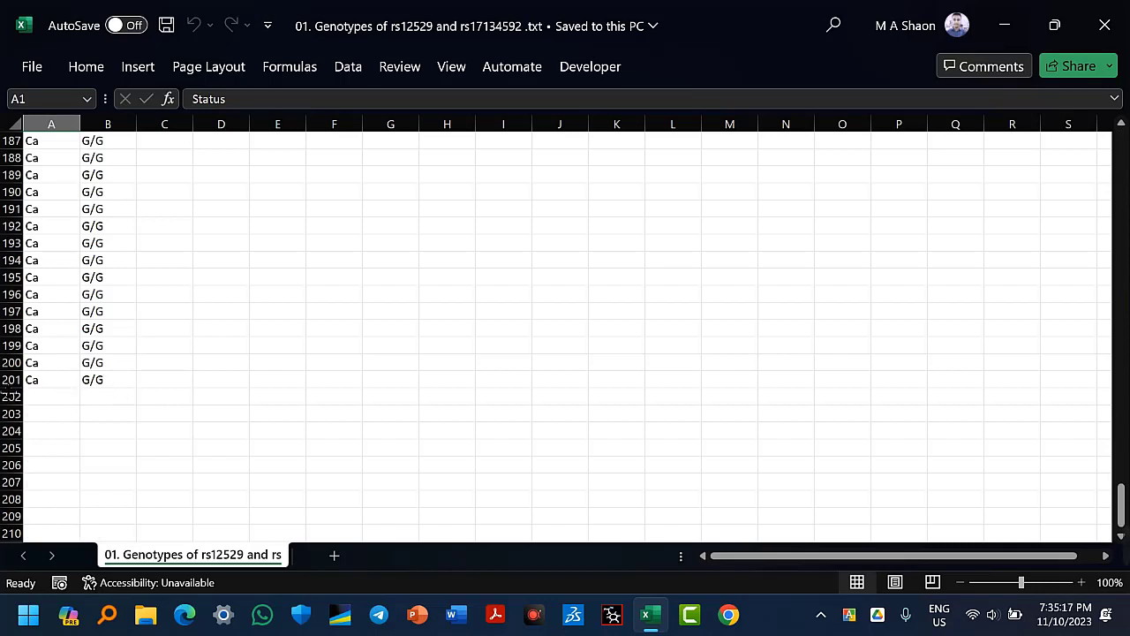
scroll(97, 379, "up", 10)
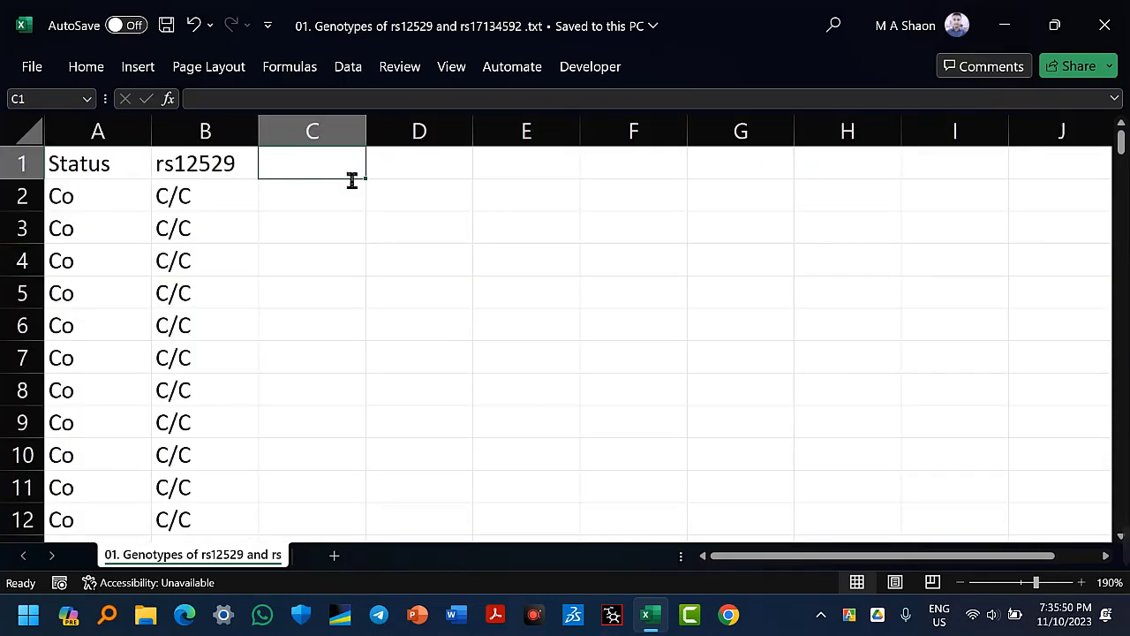
type("A")
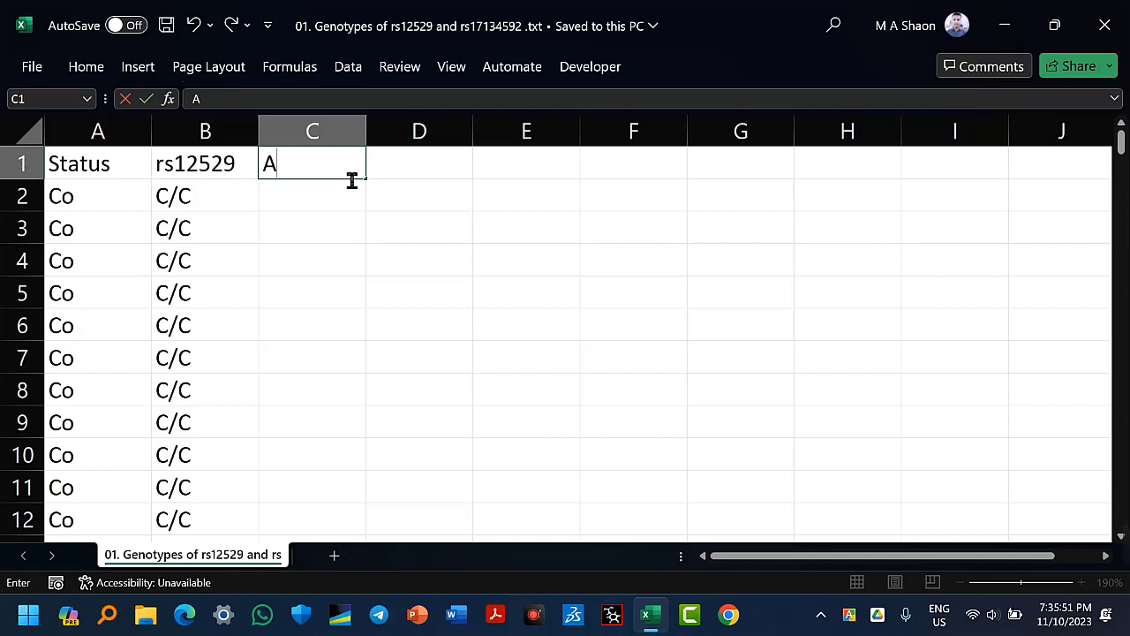
type("ge")
key("Return")
Paste the clipboard-history list starting 37, 48, 36 into the Age column from C2 and check it down to row 201.
key("super+v")
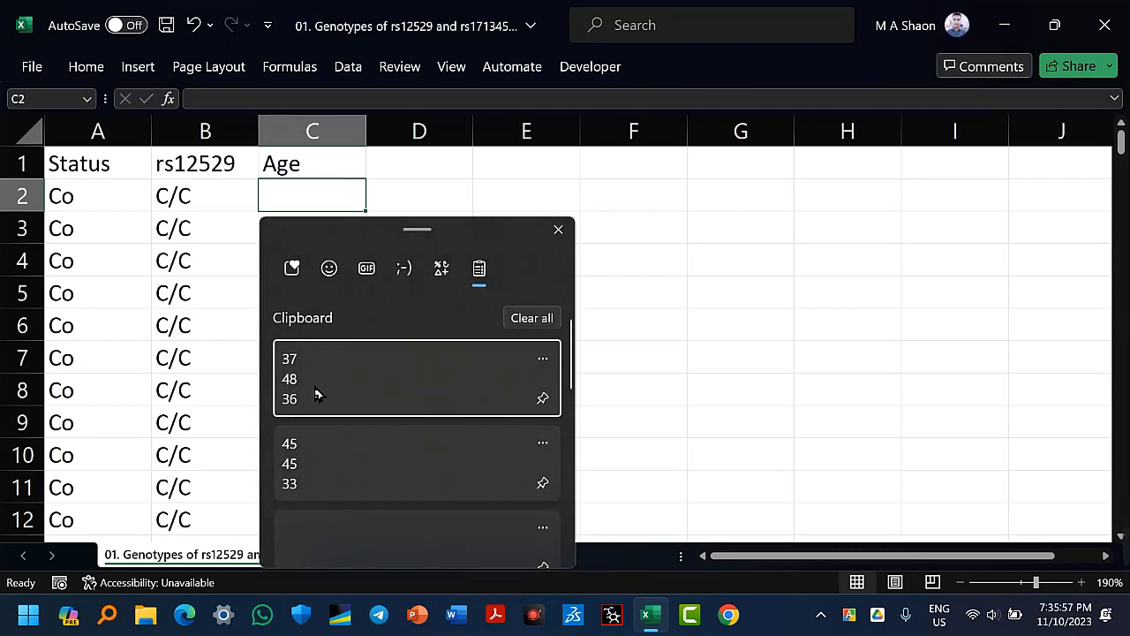
left_click(315, 394)
scroll(364, 380, "down", 20)
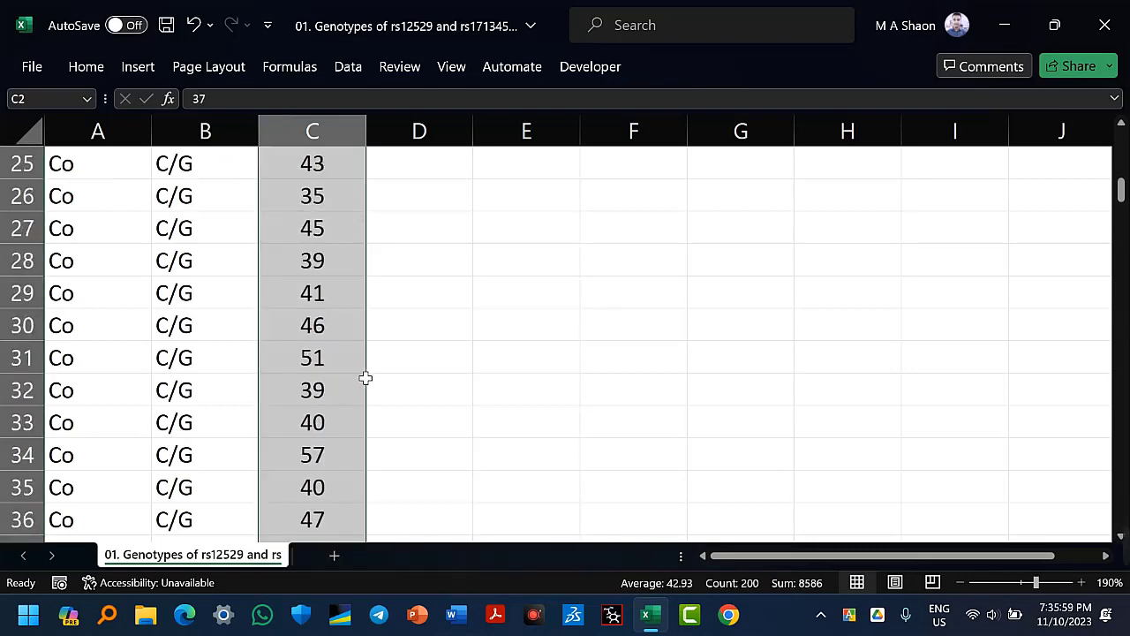
scroll(365, 390, "down", 20)
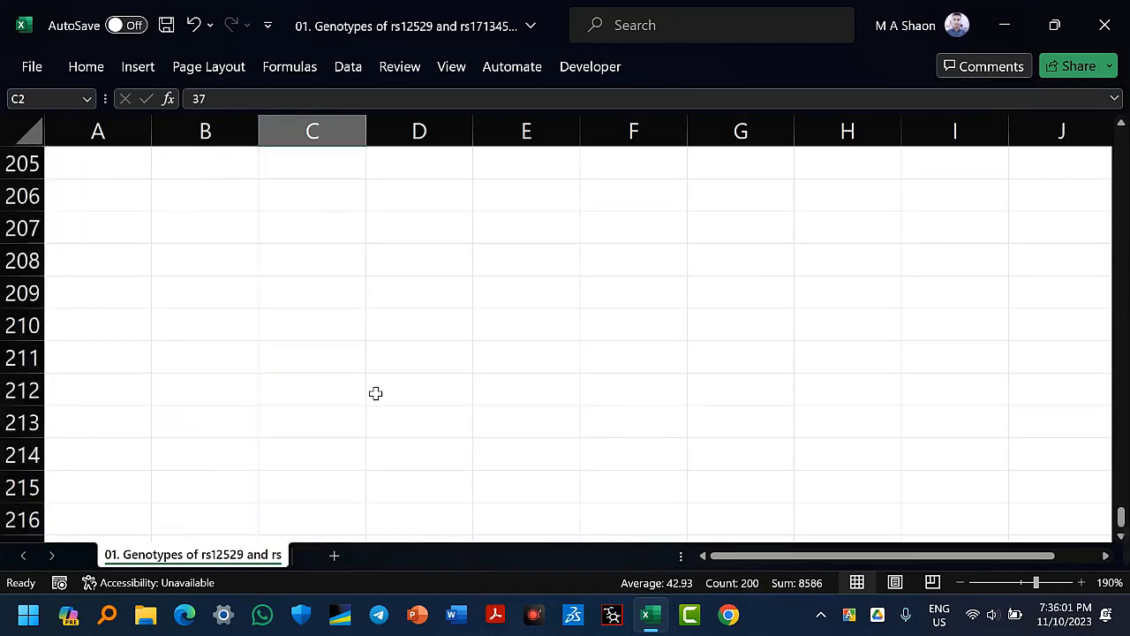
scroll(375, 393, "up", 3)
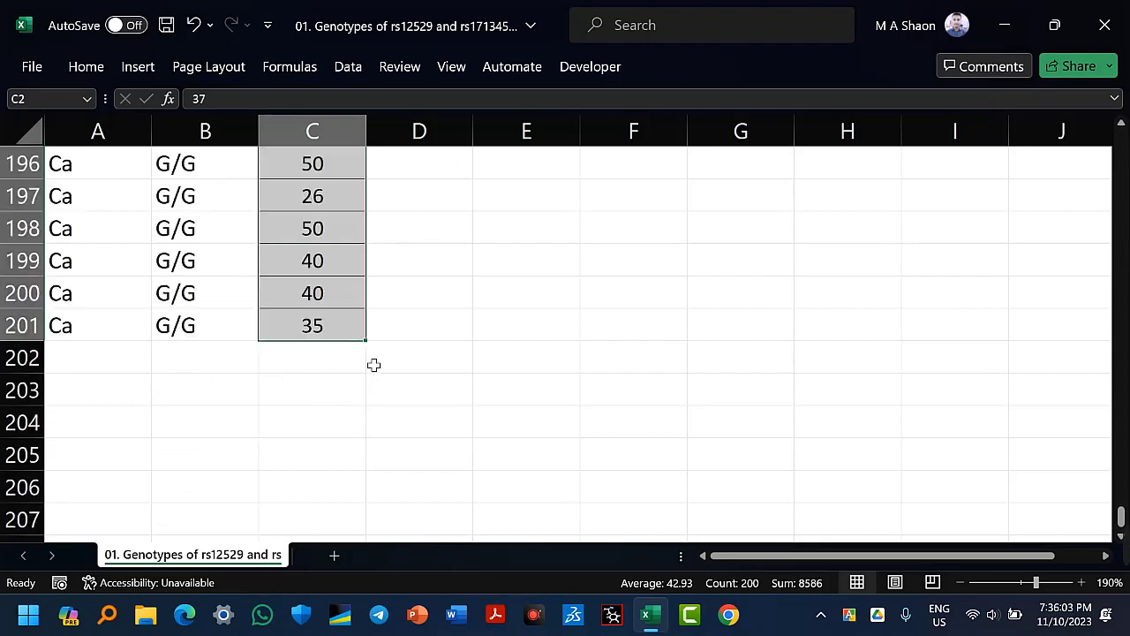
scroll(378, 463, "up", 7)
scroll(378, 464, "up", 20)
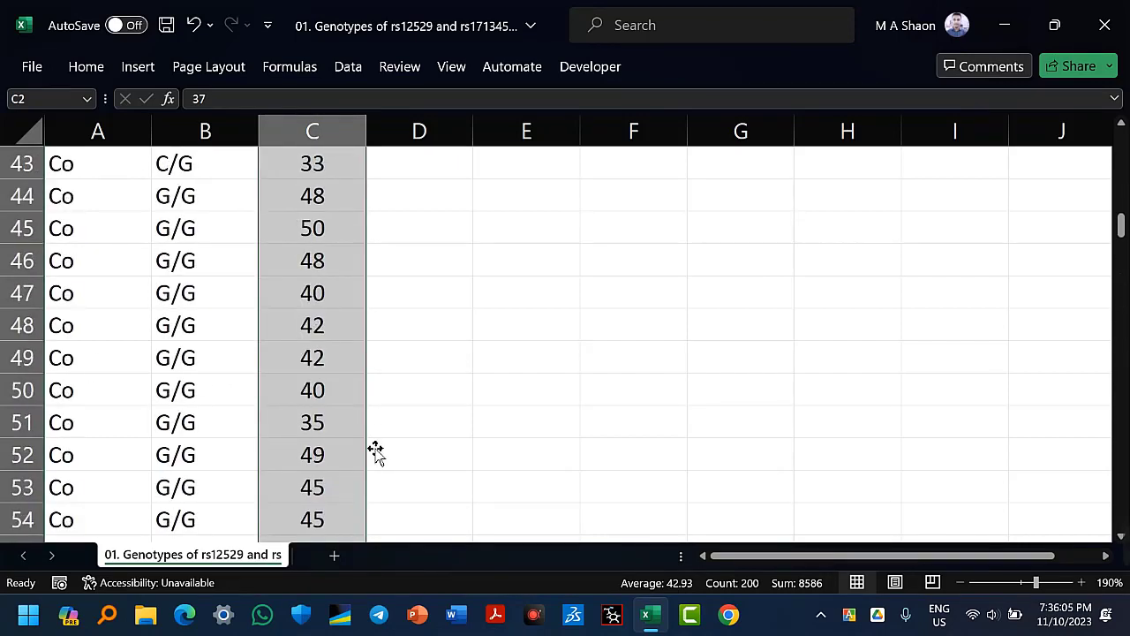
left_click(340, 164)
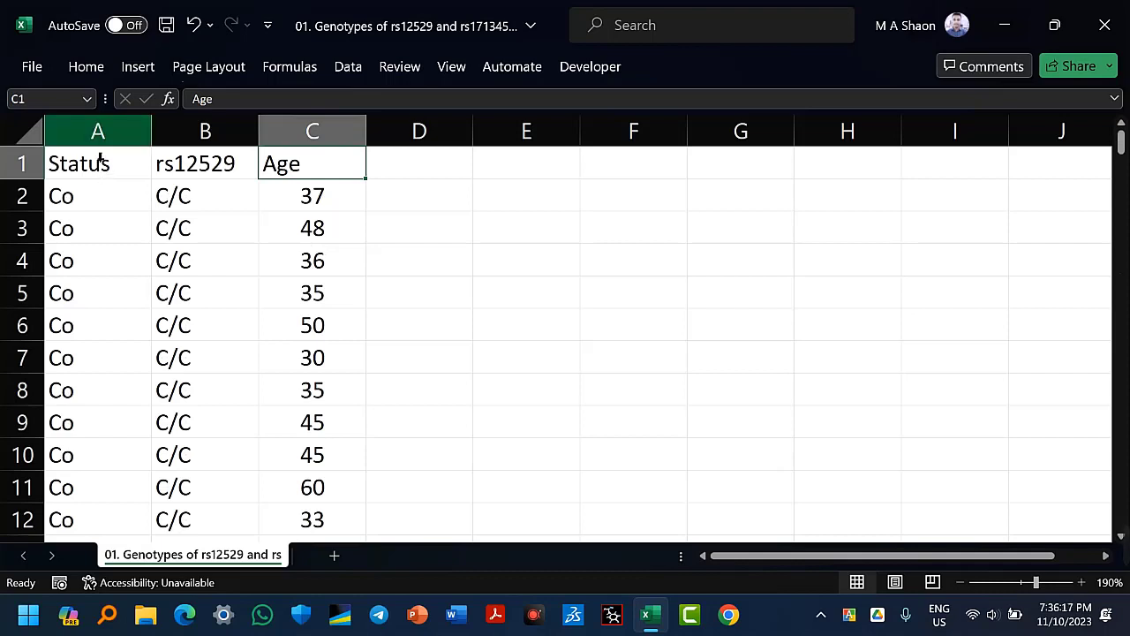
left_click(126, 159)
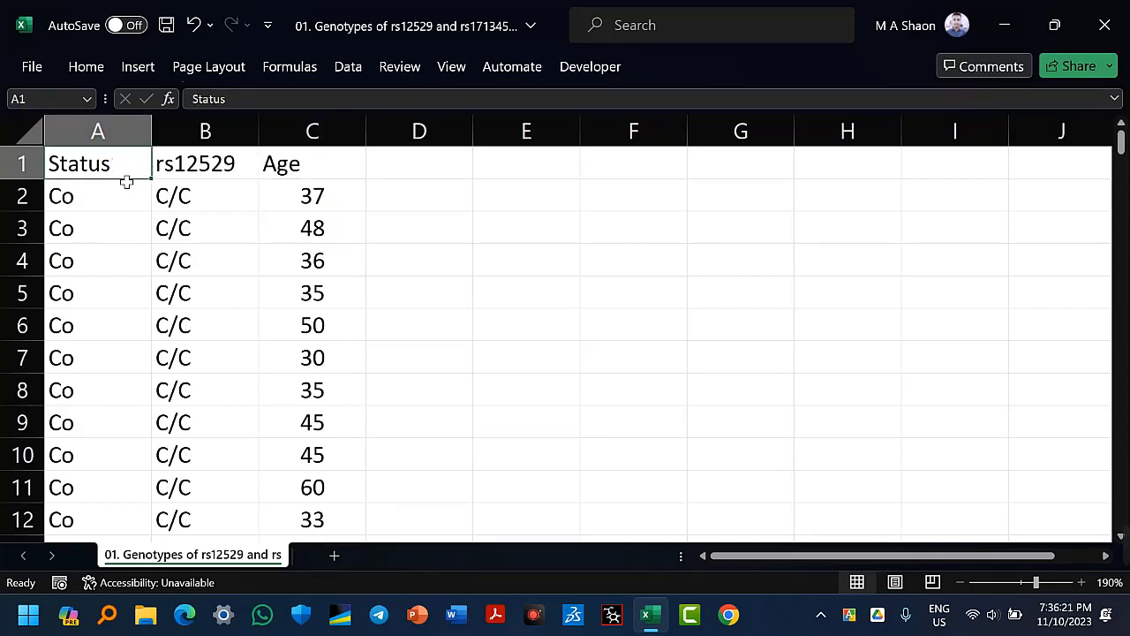
left_click(567, 292)
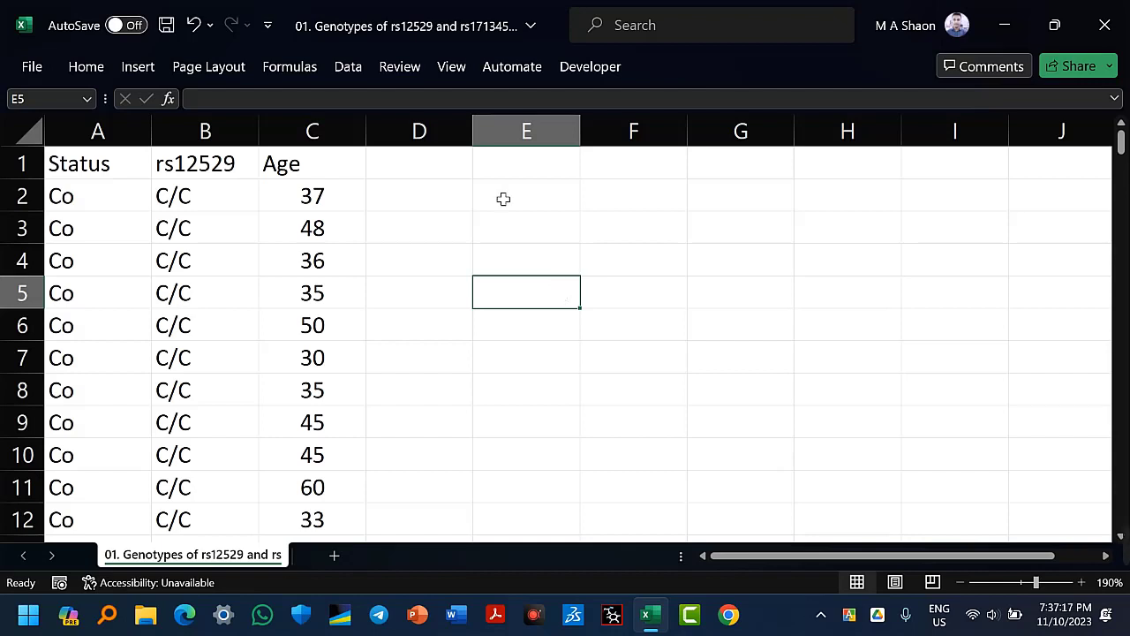
left_click_drag(110, 209, 106, 244)
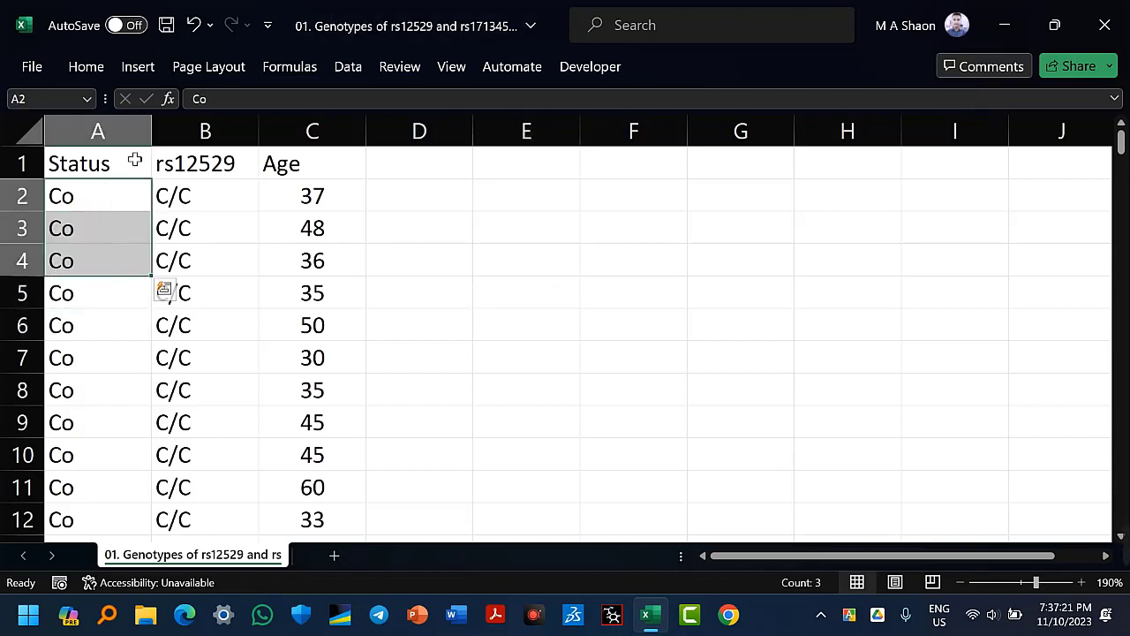
Enter the labels "Status", "Case" and "Control" in cells E7, F7 and G7.
left_click(543, 354)
type("Status")
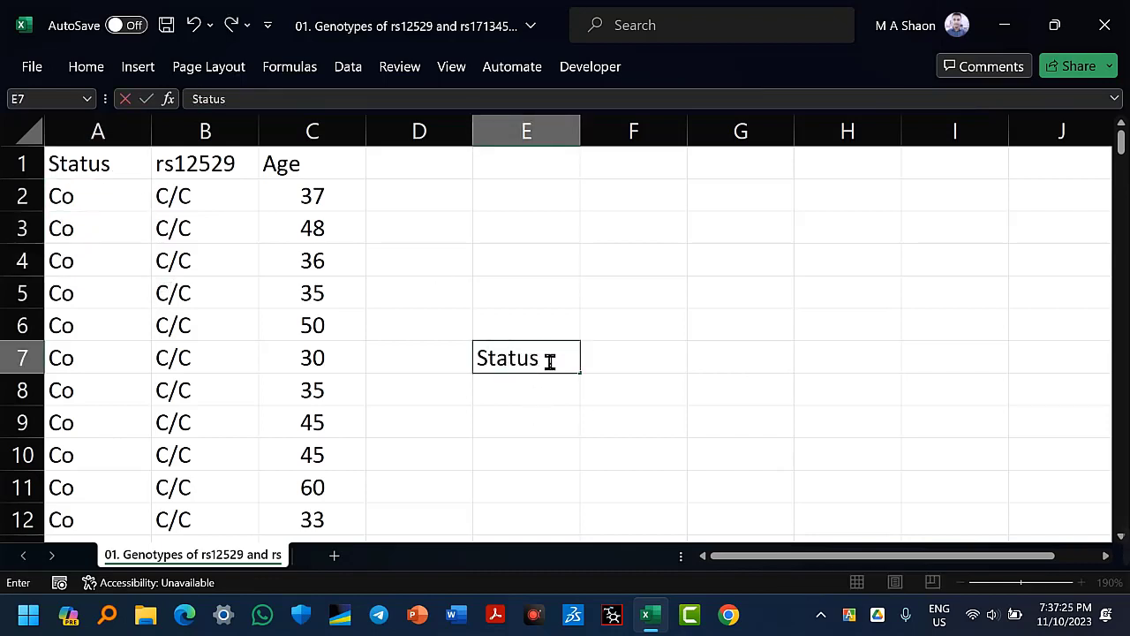
key("Return")
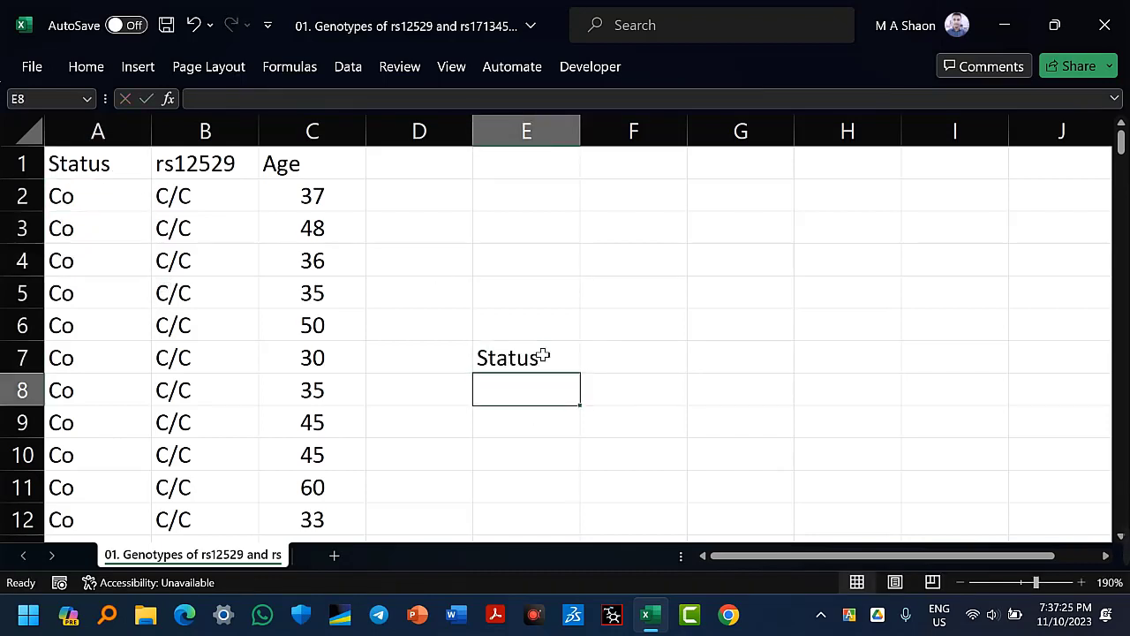
left_click(543, 356)
key("Right")
type("Case")
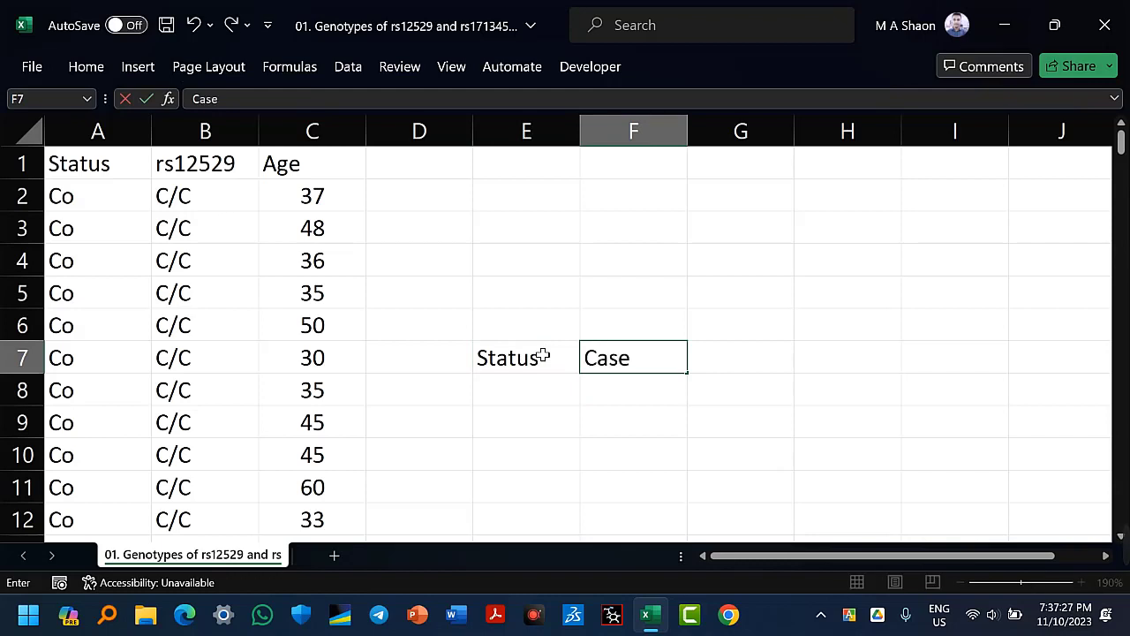
key("Tab")
type("Control")
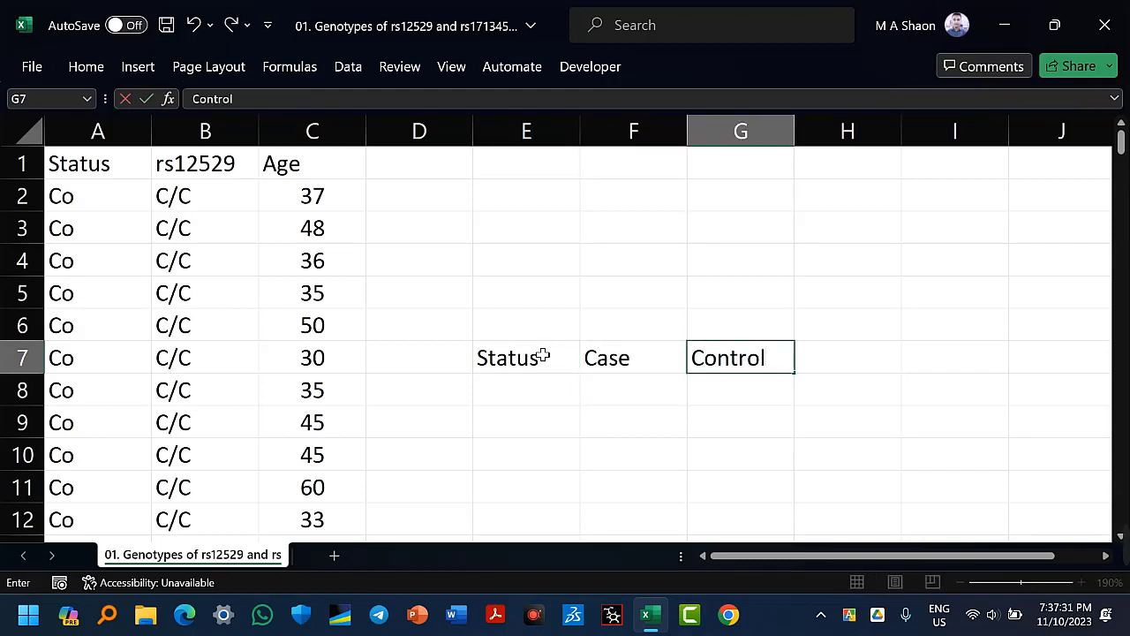
left_click(538, 362)
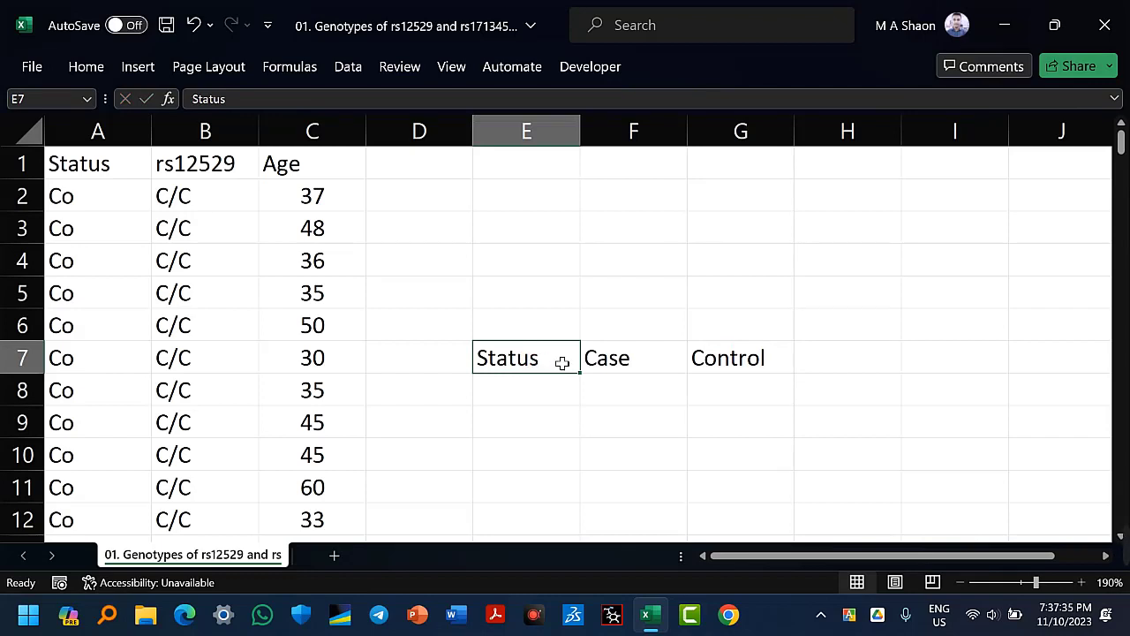
left_click(618, 360)
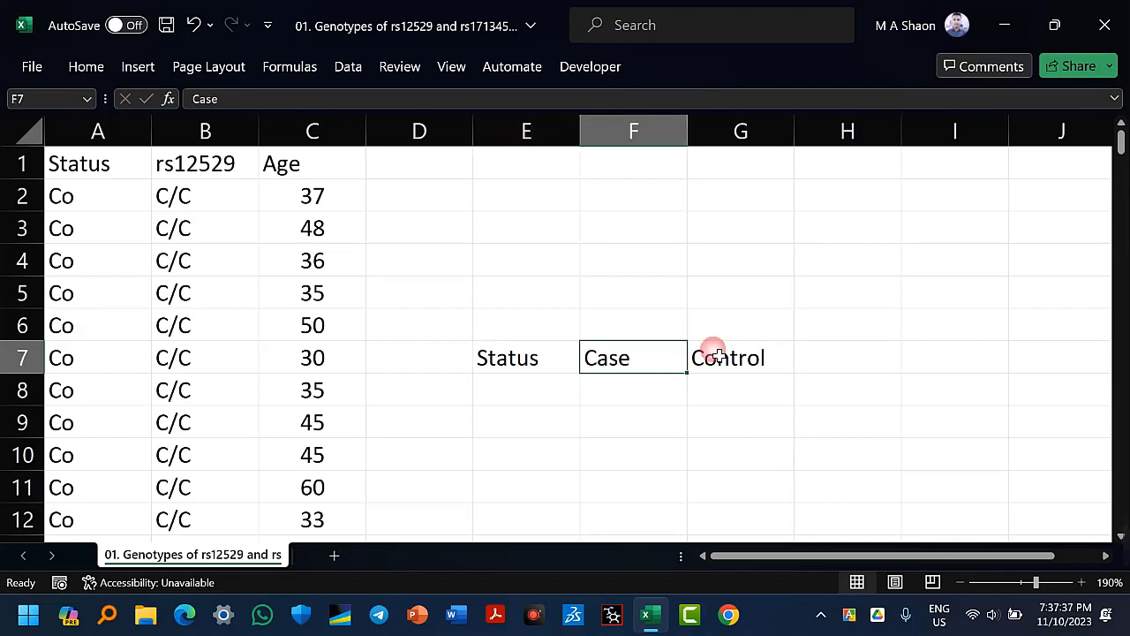
left_click(761, 365)
left_click(655, 365)
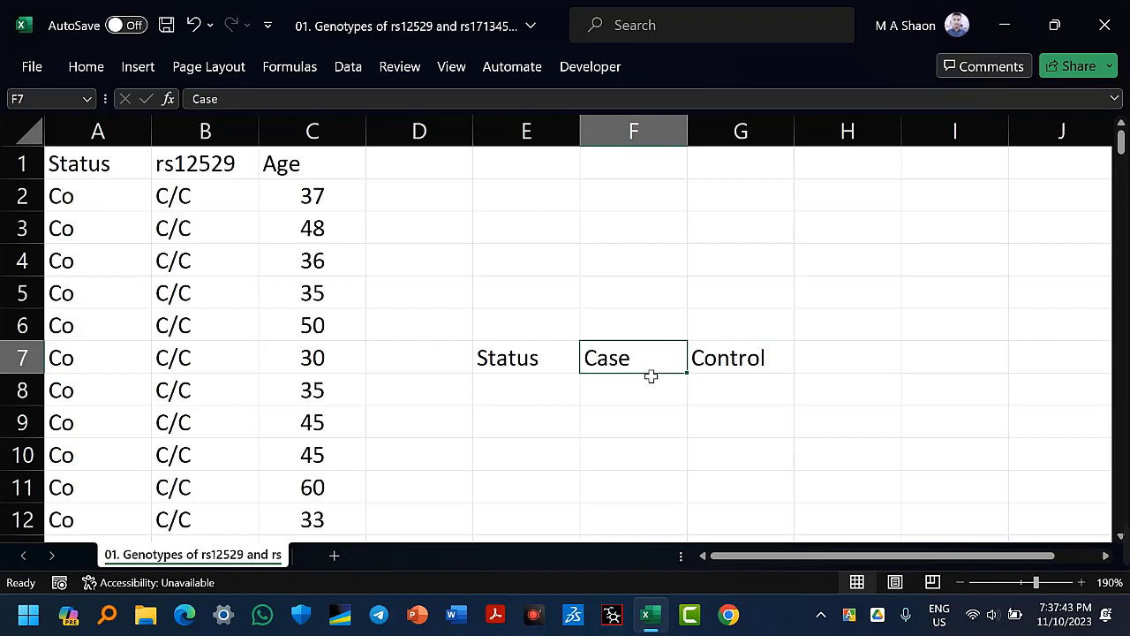
left_click(657, 365)
left_click(661, 389)
left_click(657, 428)
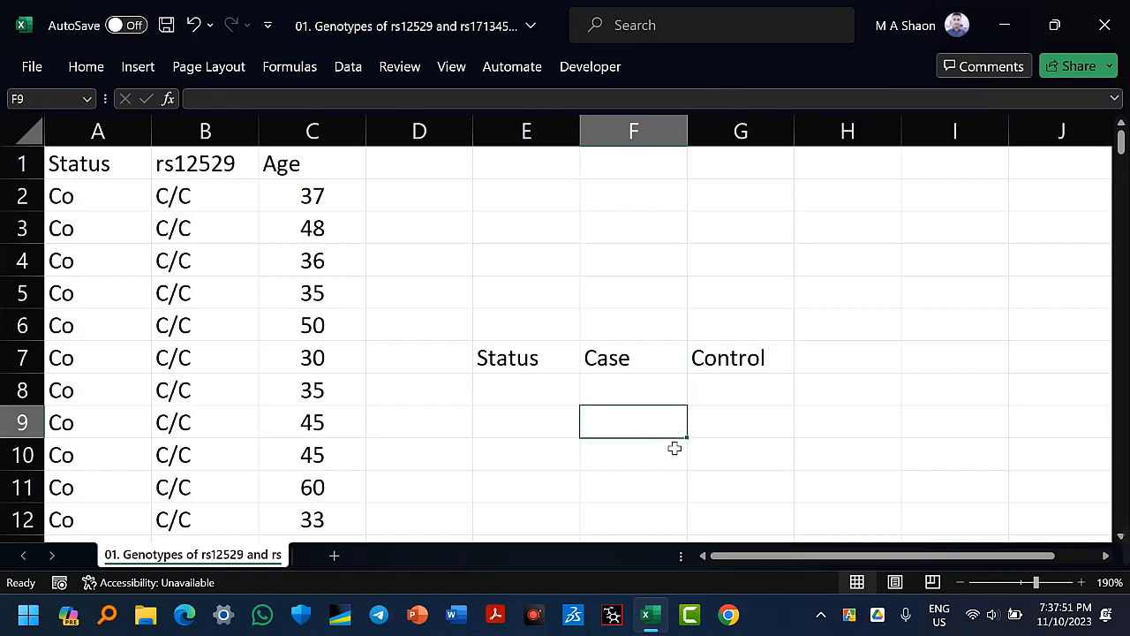
left_click(673, 447)
left_click(773, 361)
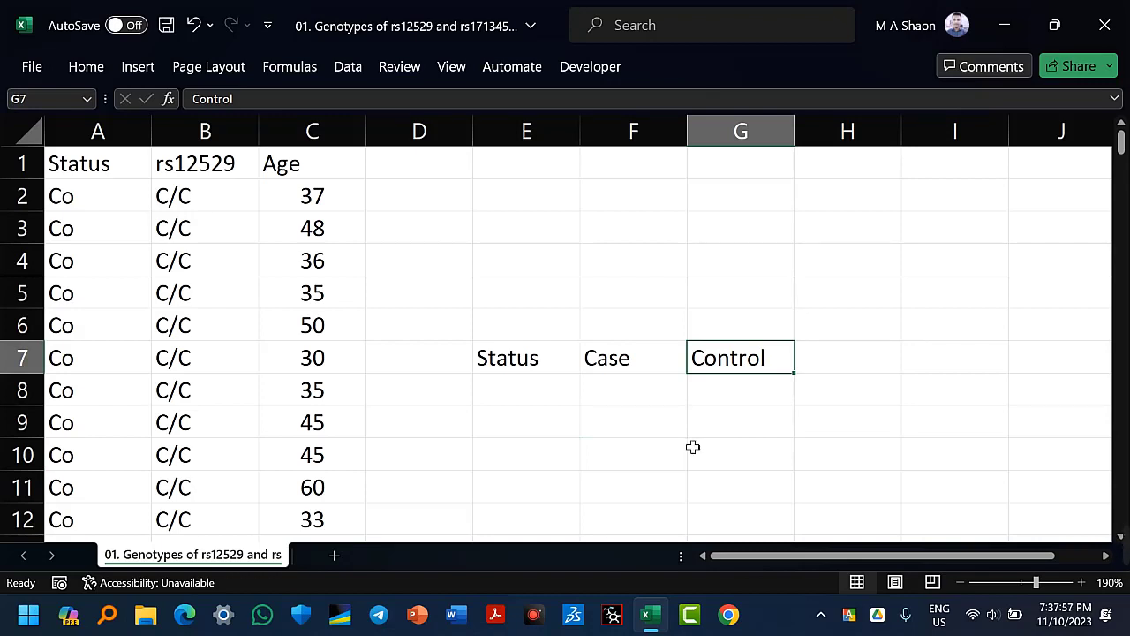
left_click(232, 210)
left_click(240, 165)
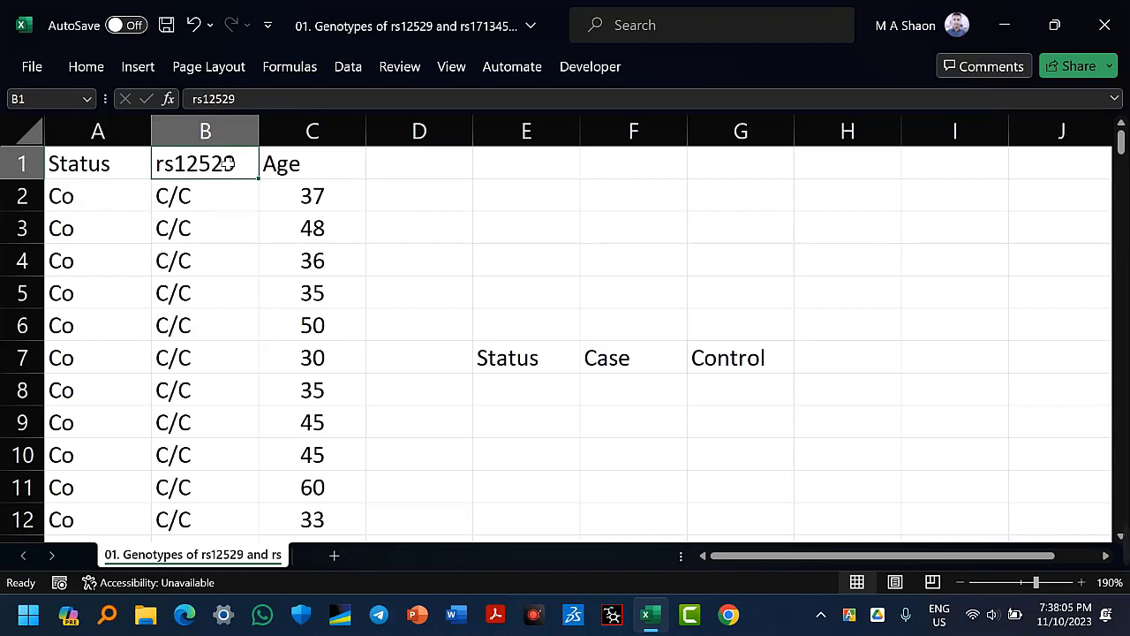
left_click(208, 196)
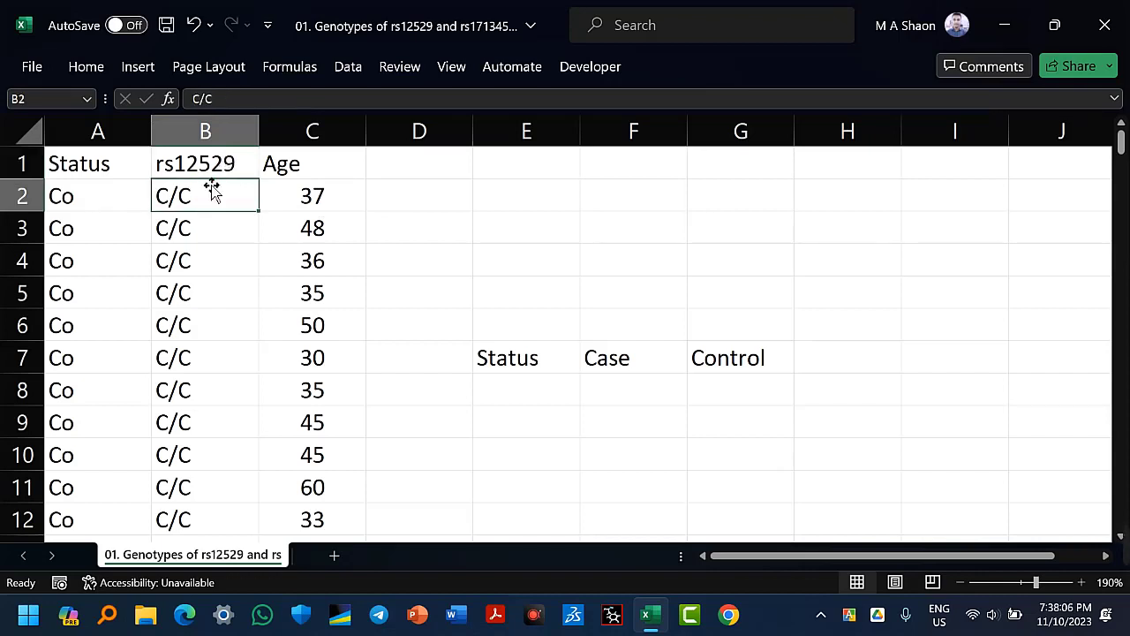
left_click(189, 164)
left_click(88, 162)
left_click(223, 164)
key("ctrl+v")
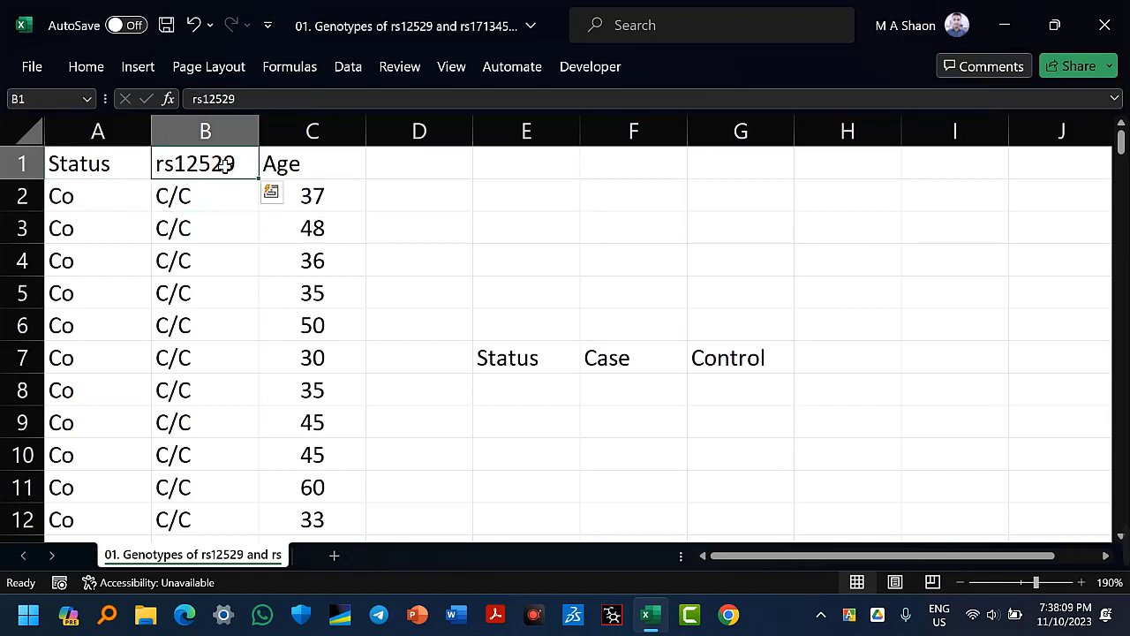
Enter the SNP label "rs12529" in cell E8, below the Status label.
key("Escape")
left_click(228, 205)
left_click(227, 167)
left_click(505, 398)
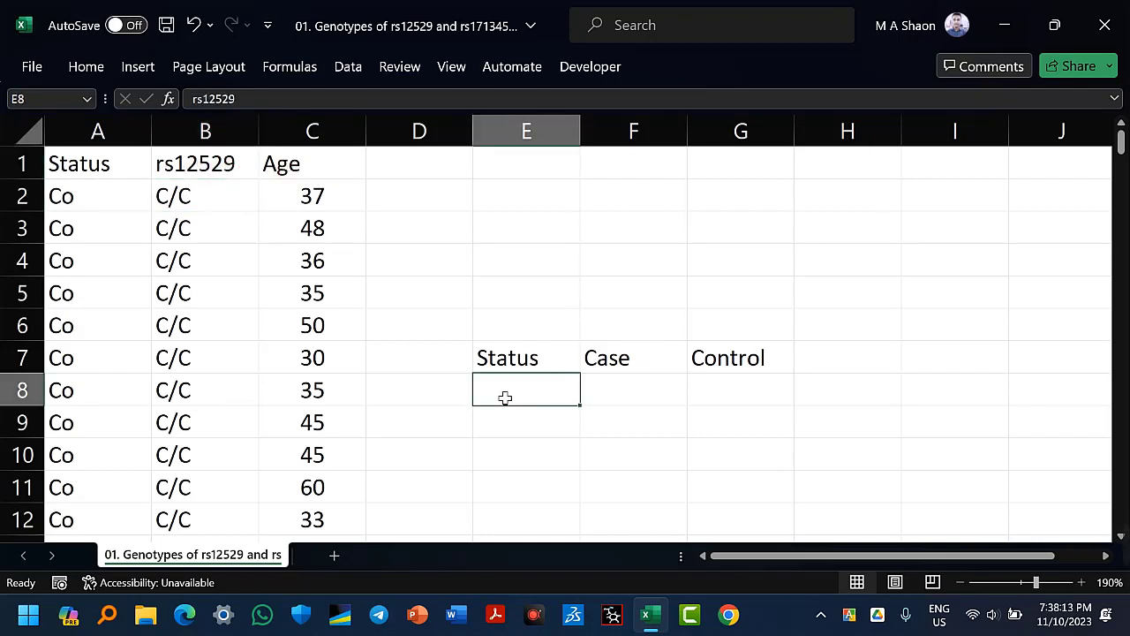
type("rs125")
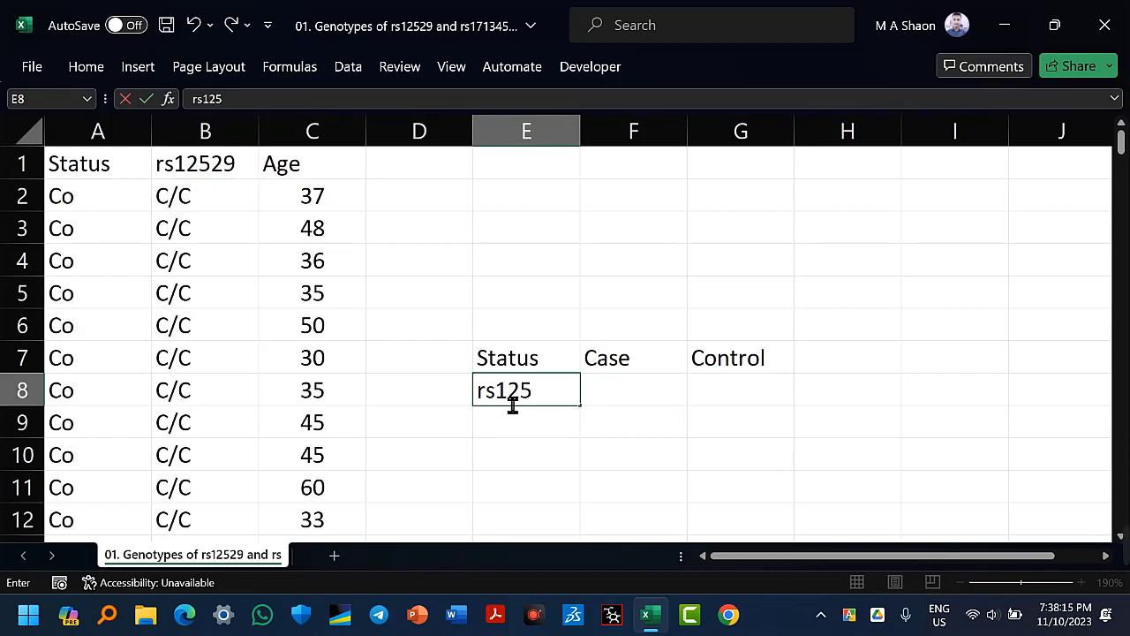
type("29")
key("Tab")
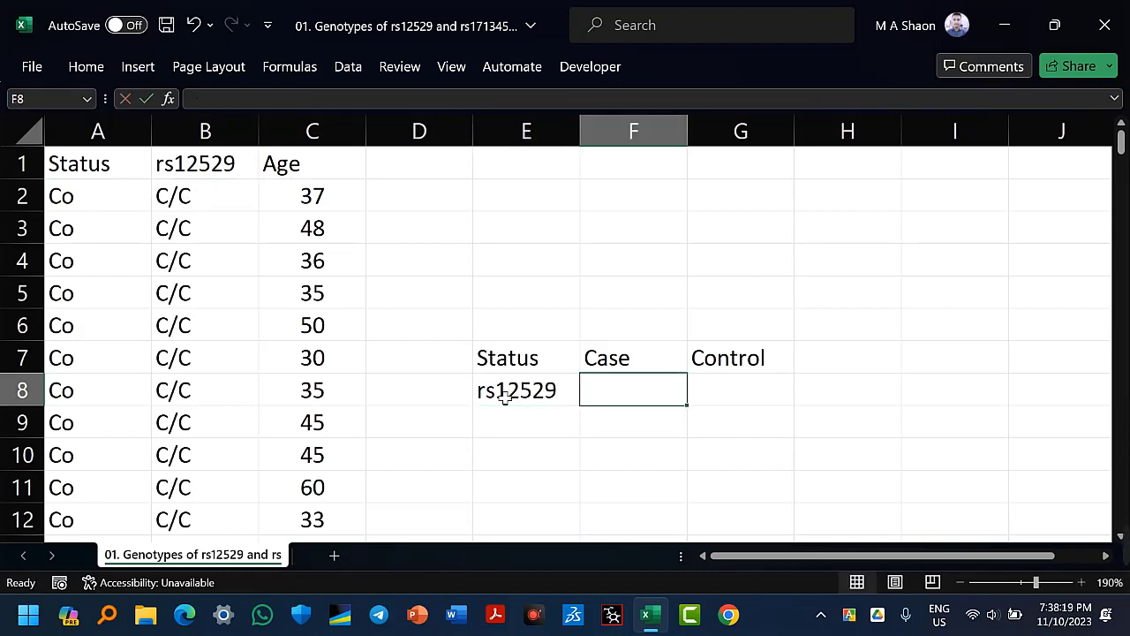
Enter the genotype labels "CC", "CG" and "GG" in cells F8, G8 and H8.
type("CC")
key("Tab")
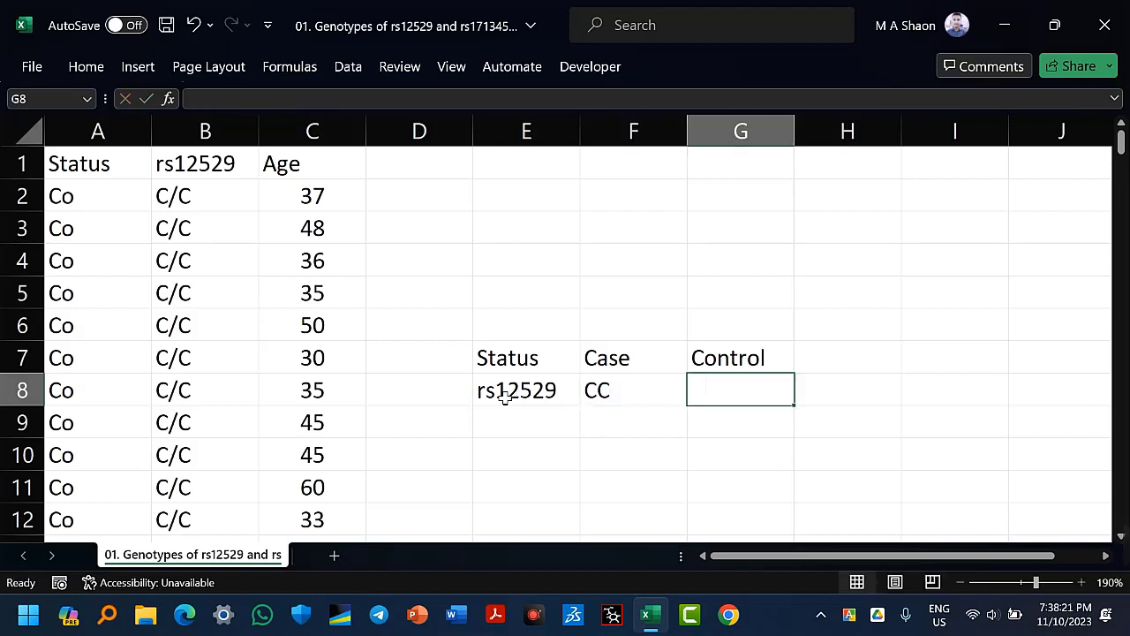
type("CG")
key("Tab")
type("C")
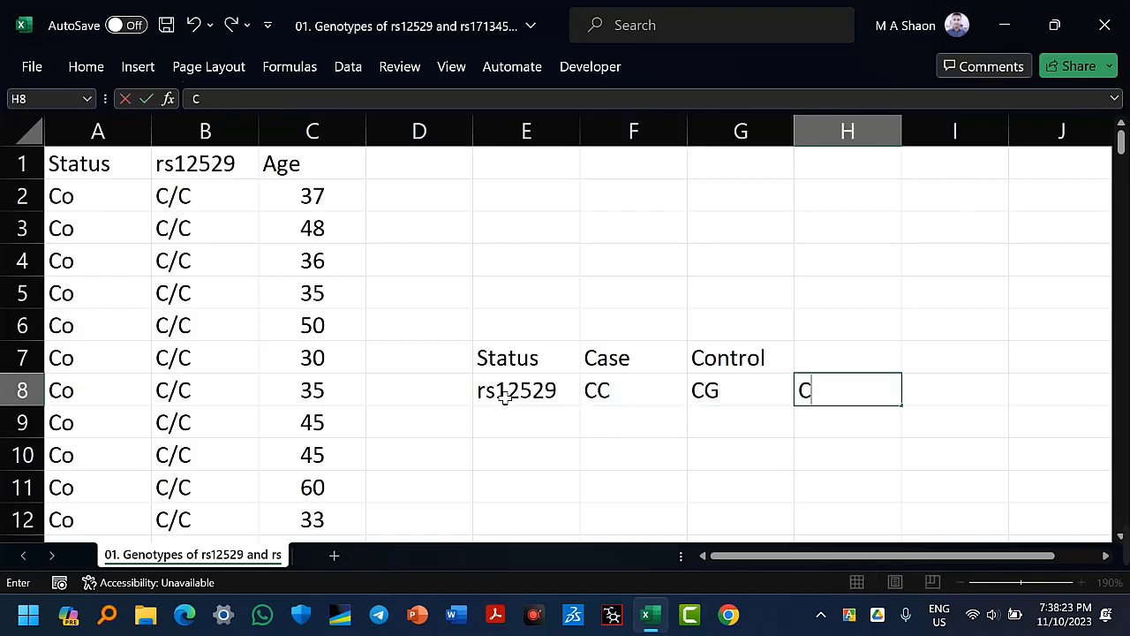
key("BackSpace")
type("GG")
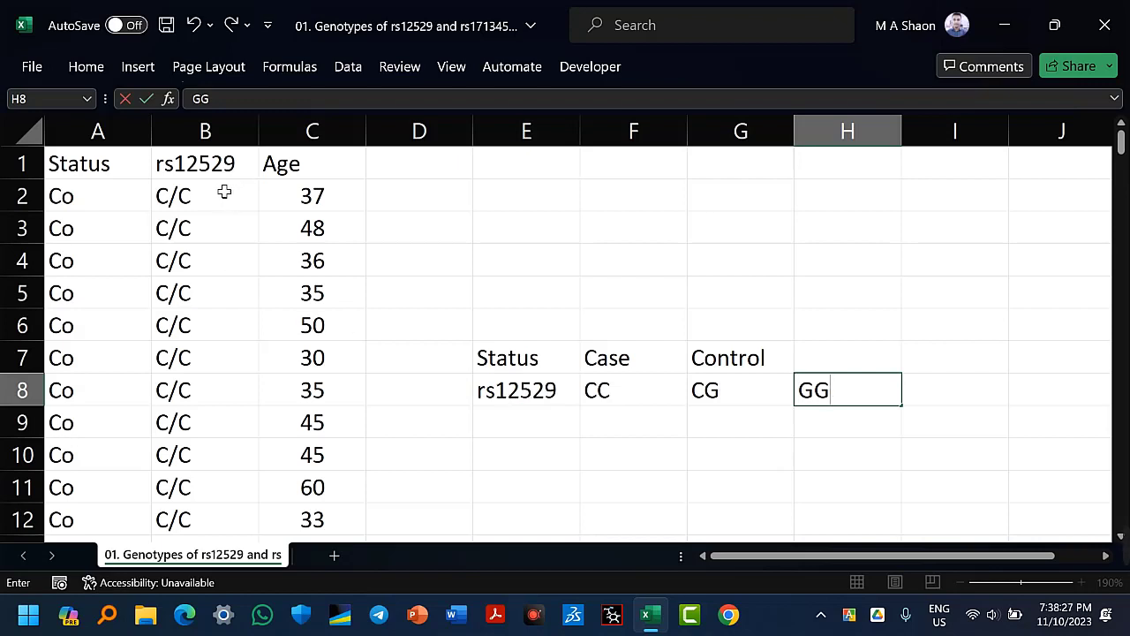
left_click_drag(187, 197, 228, 294)
left_click(423, 304)
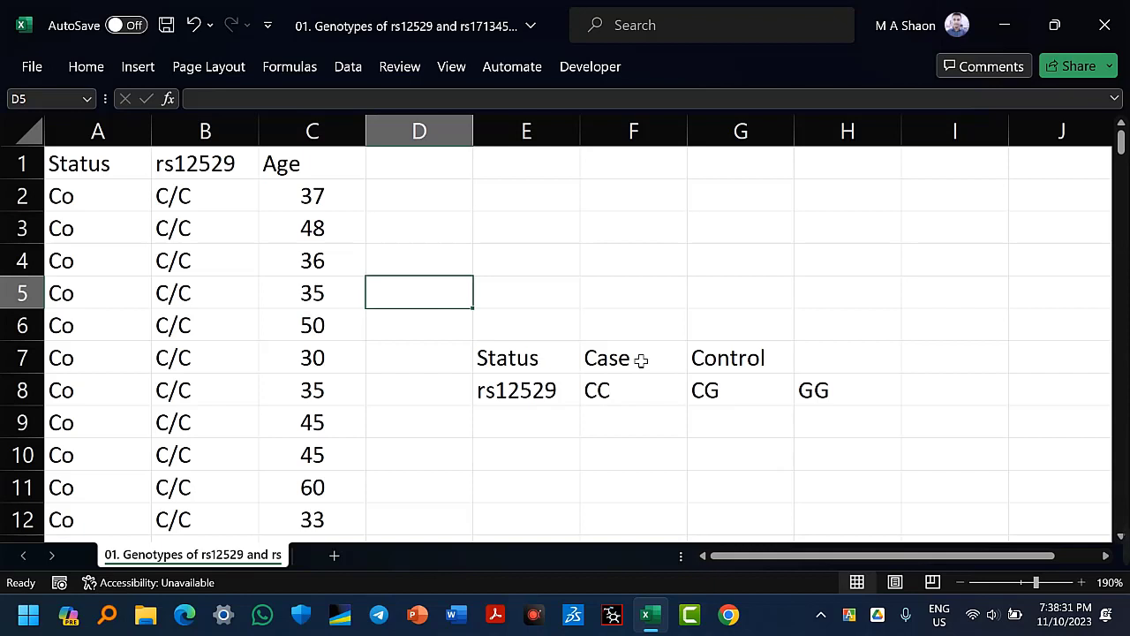
Compare the rs12529 label and its genotype categories in row 8 with the header and entries of column B.
left_click(539, 396)
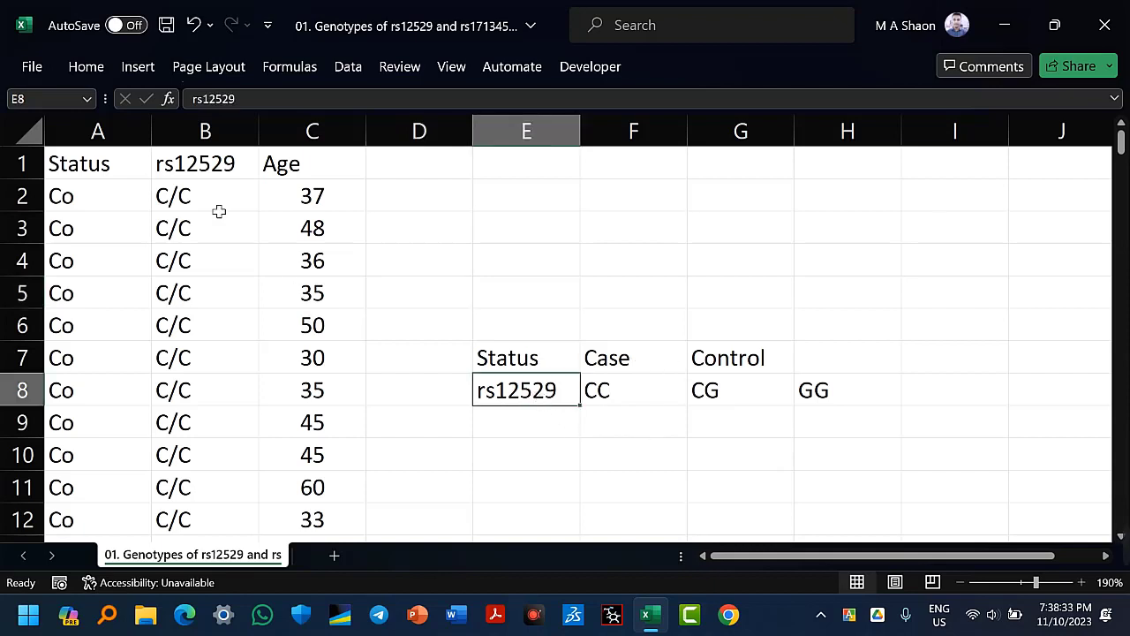
left_click(203, 171)
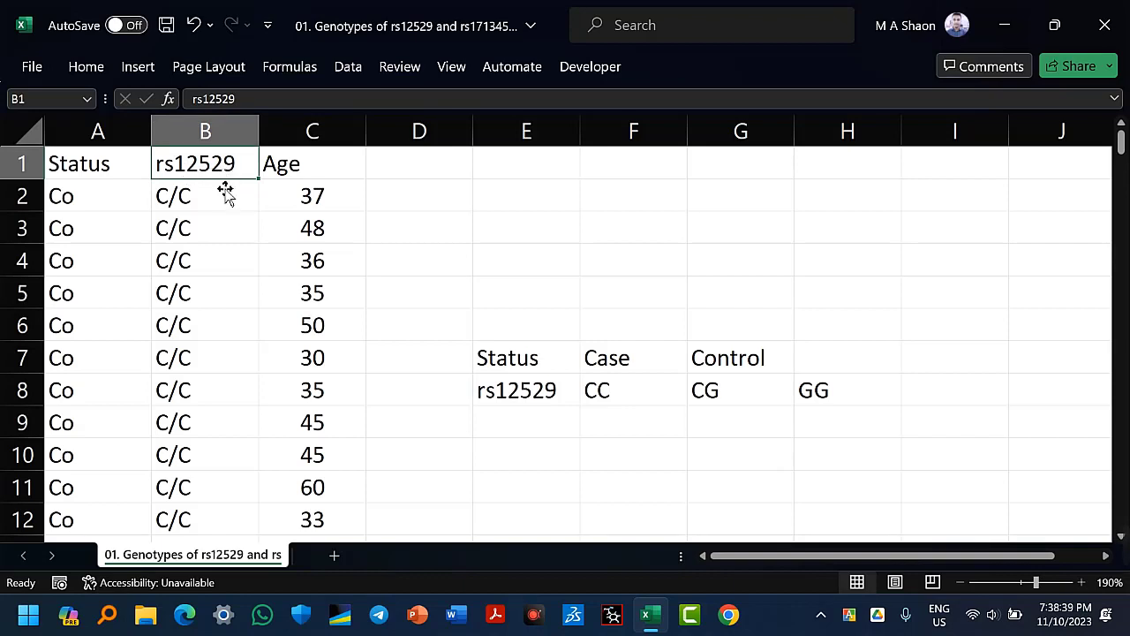
left_click(634, 393)
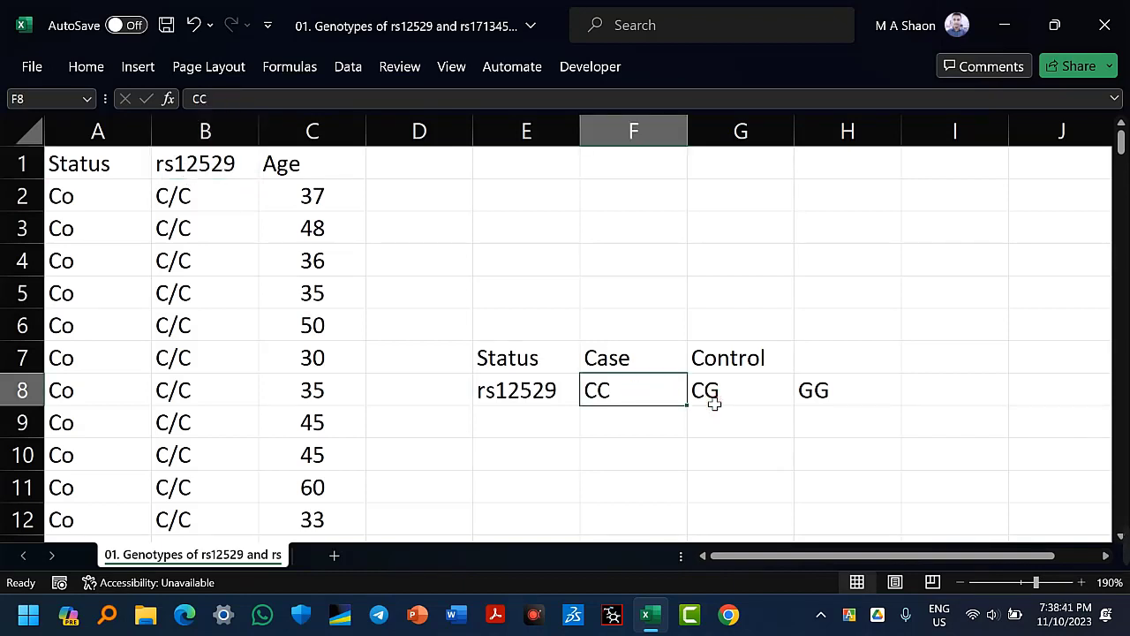
left_click(714, 403)
left_click(851, 393)
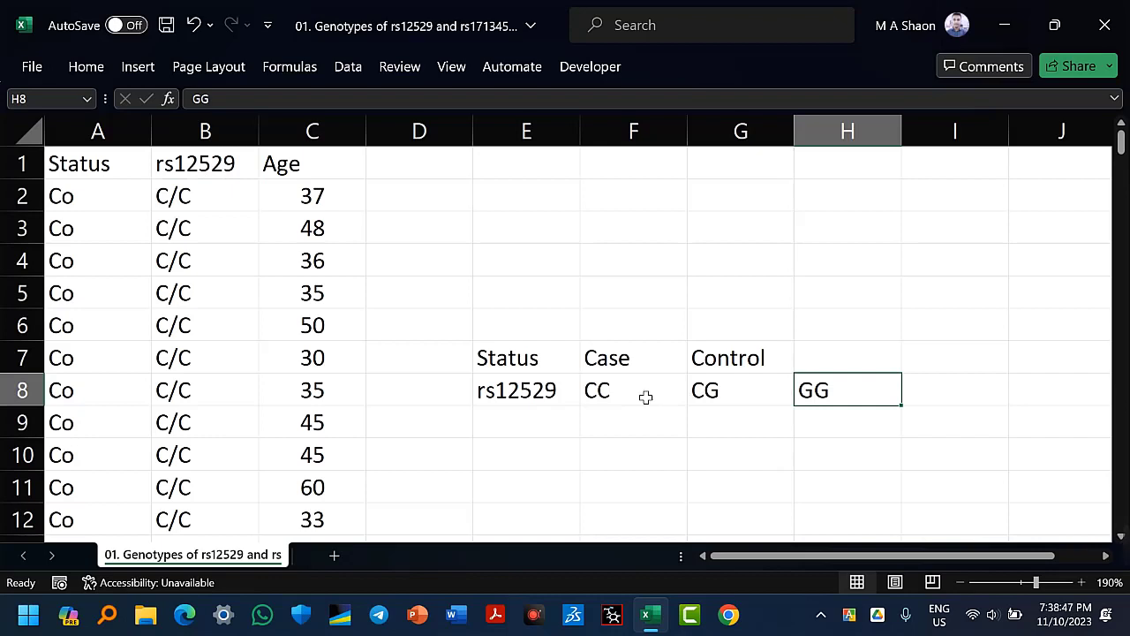
left_click(629, 394)
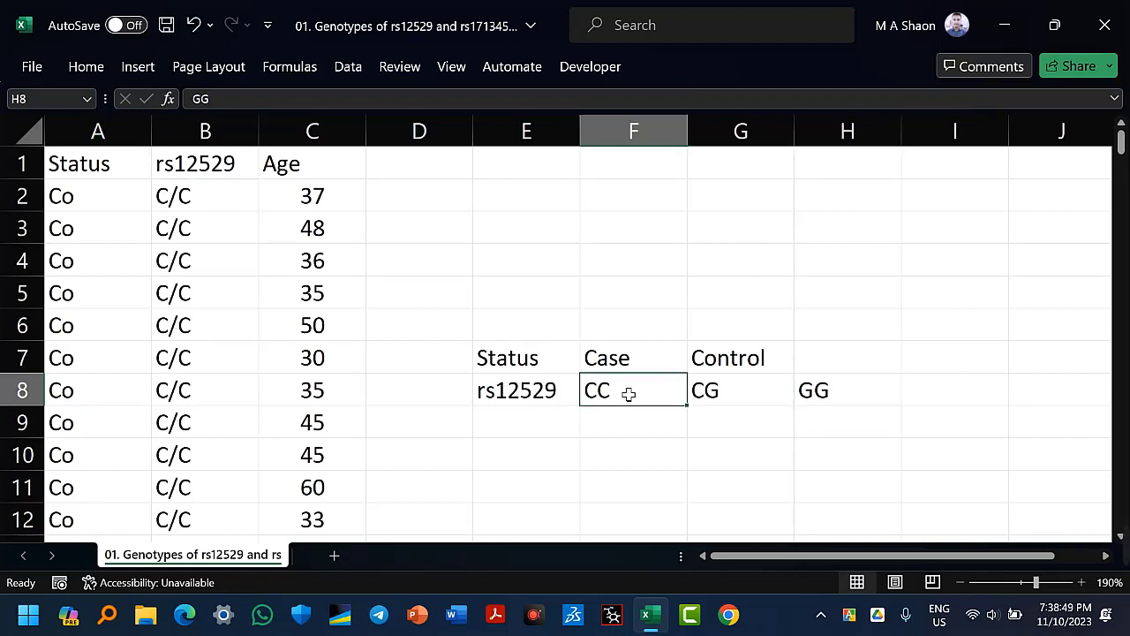
left_click_drag(197, 255, 203, 326)
left_click(218, 208)
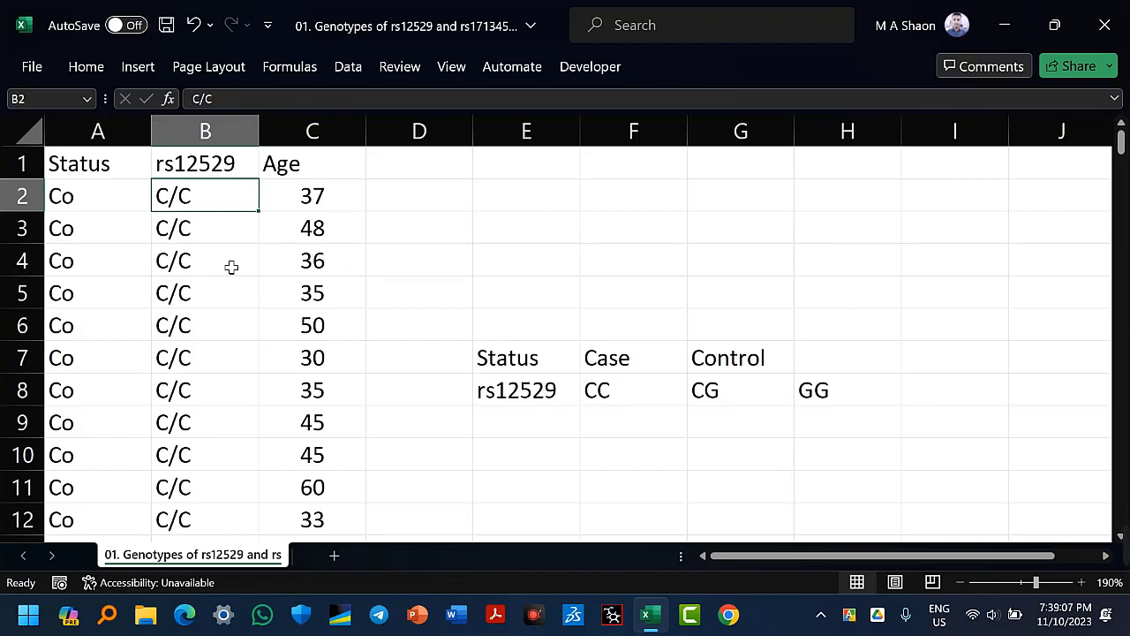
Enter the label "Age" in cell E9, below the rs12529 label.
left_click(320, 166)
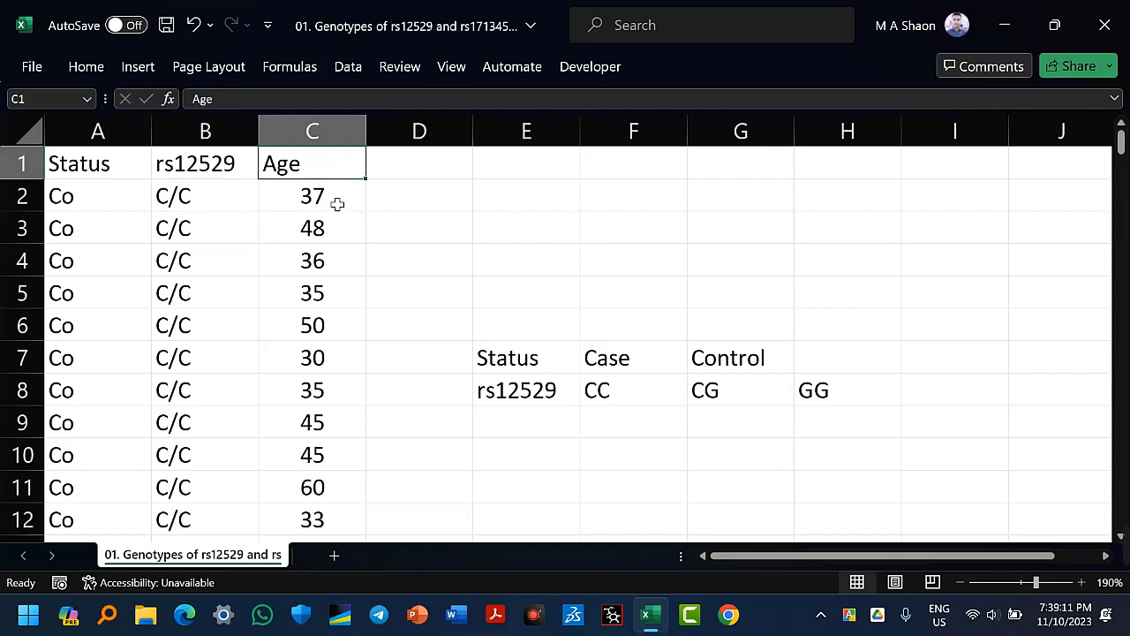
double_click(521, 422)
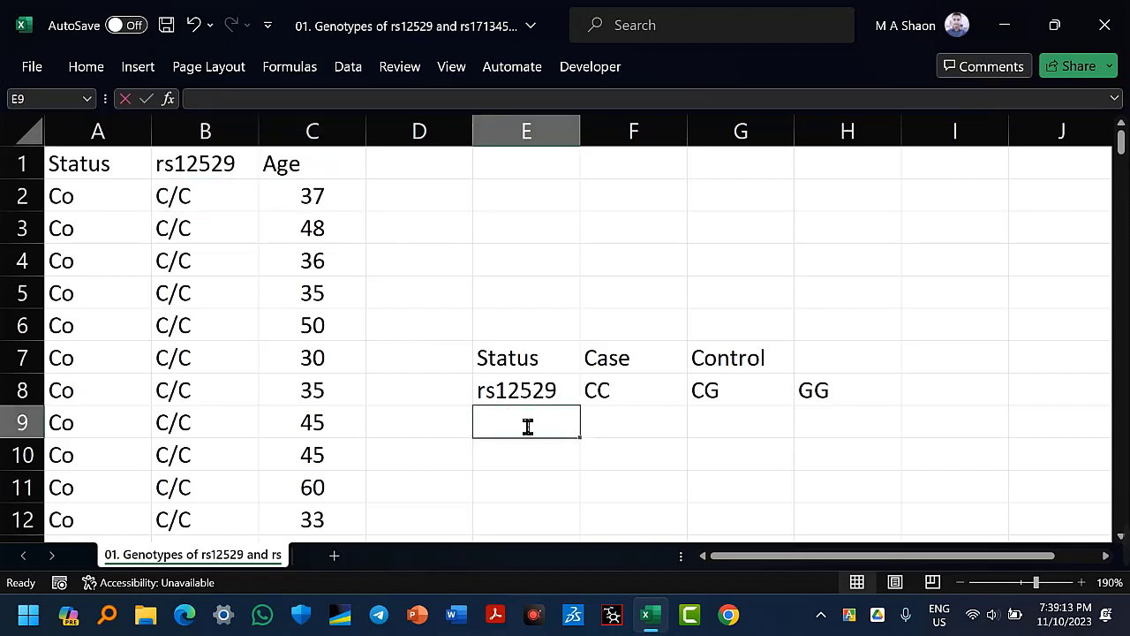
type("Age")
left_click(627, 416)
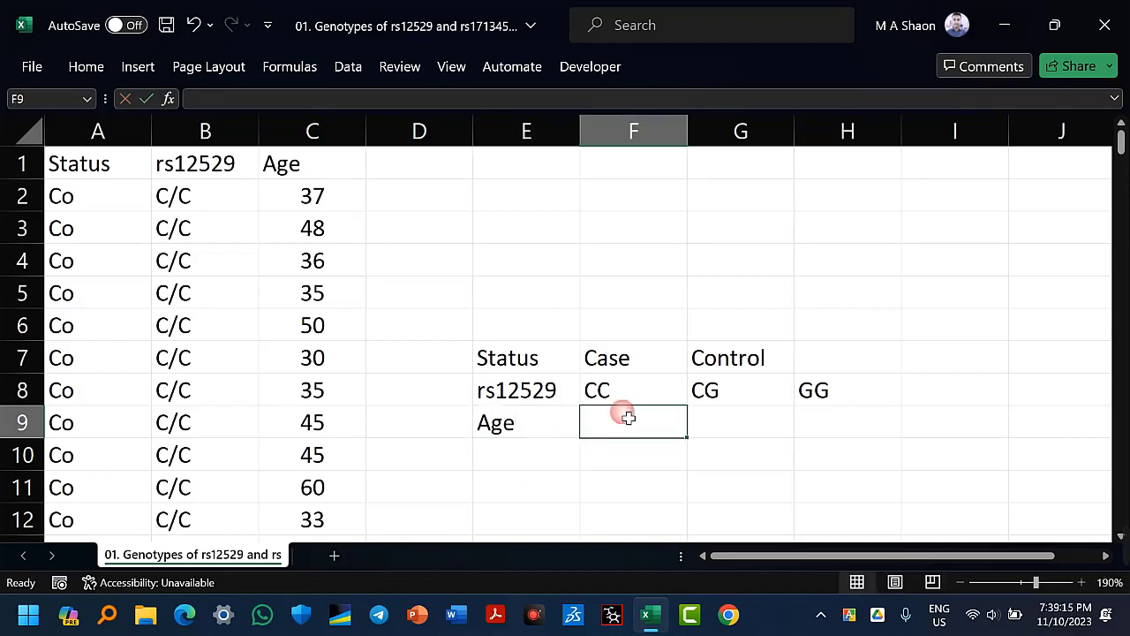
Examine the Age column's header and its numeric values down to row 16.
left_click(321, 259)
left_click(334, 305)
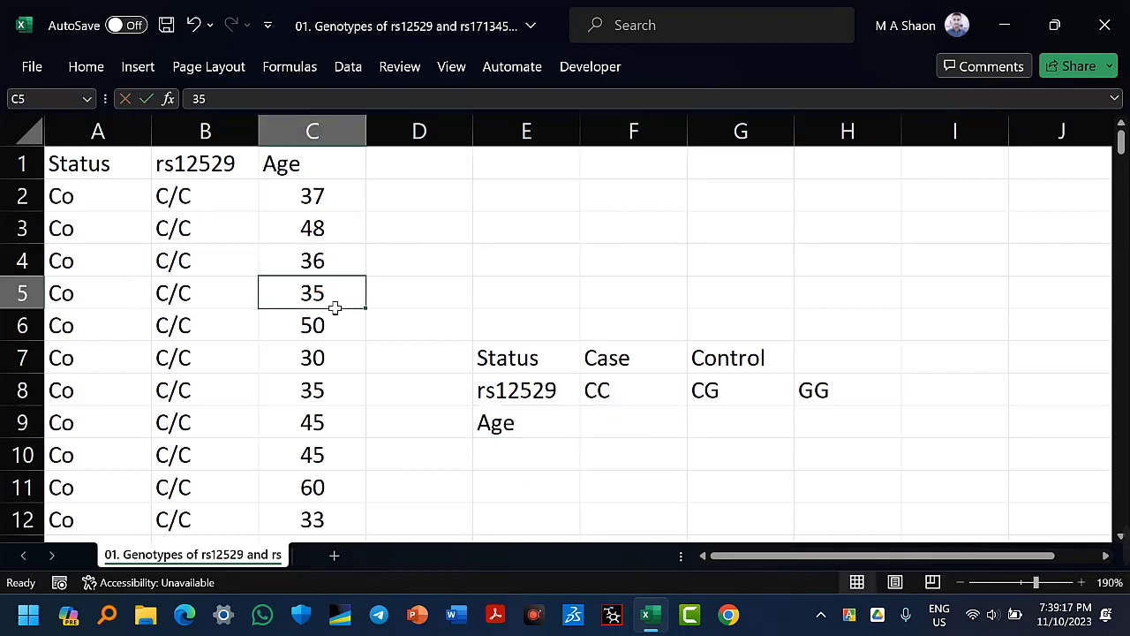
left_click(335, 203)
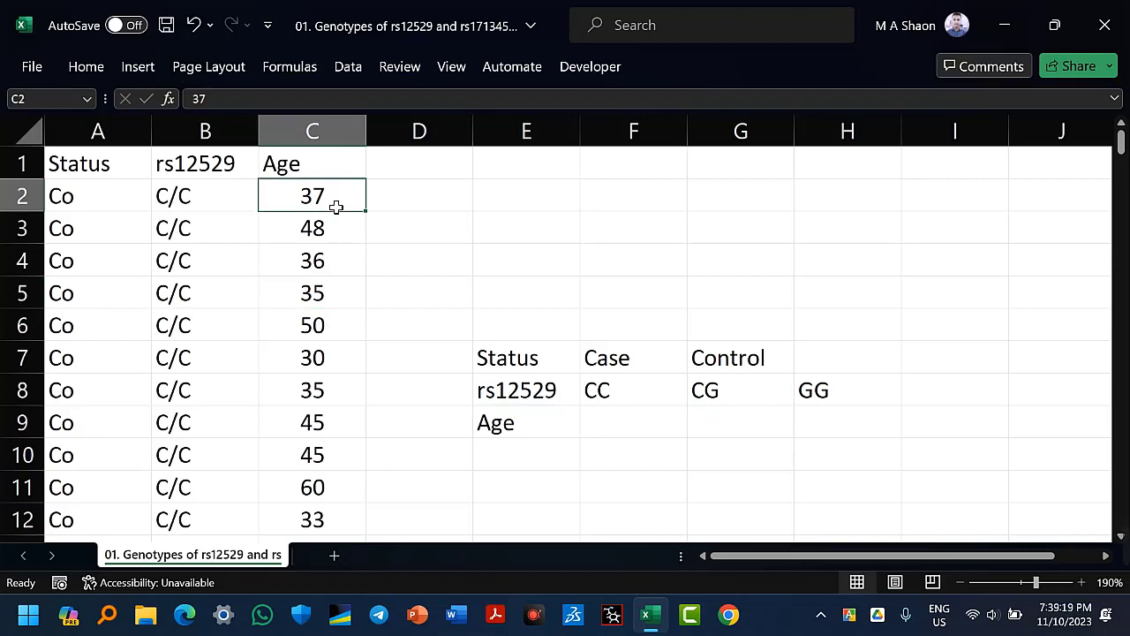
left_click_drag(335, 205, 338, 488)
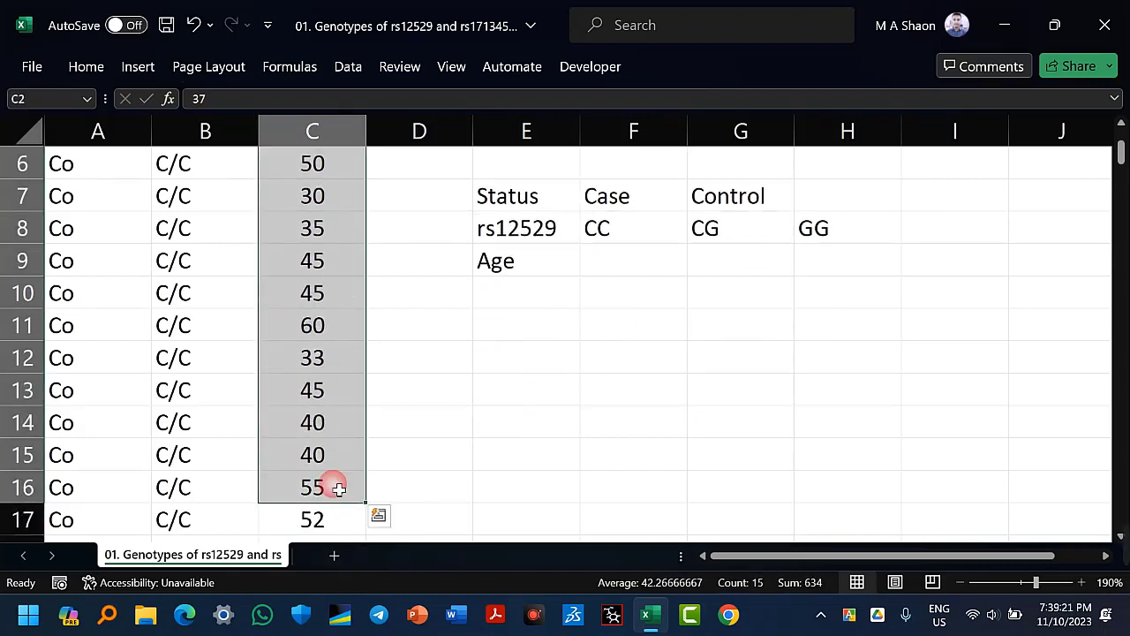
left_click(327, 449)
scroll(346, 454, "up", 2)
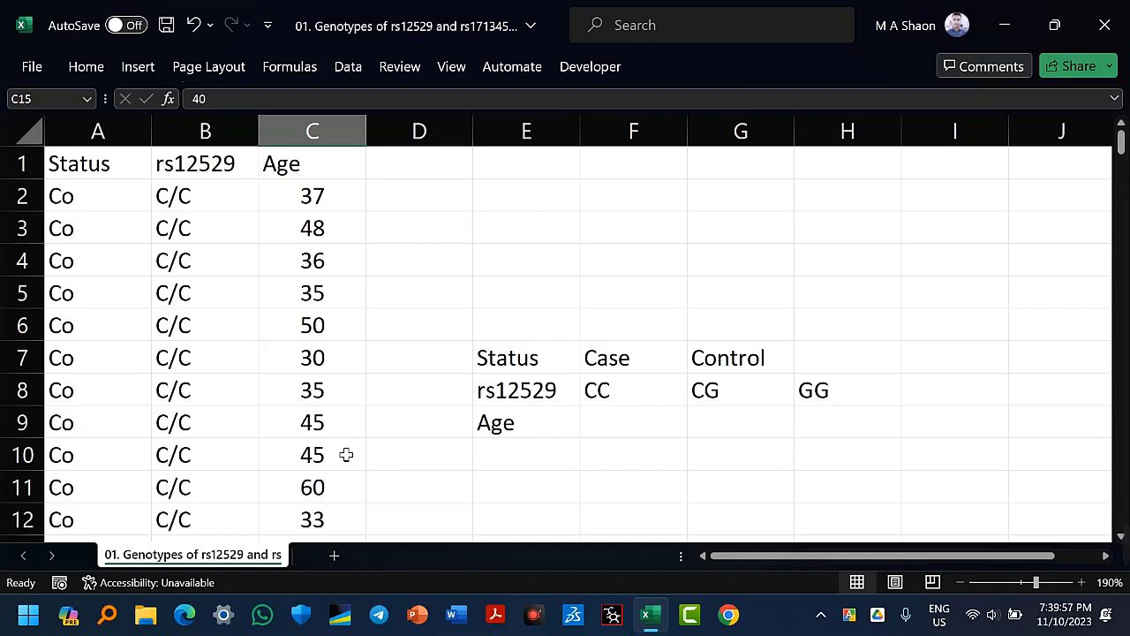
left_click(324, 172)
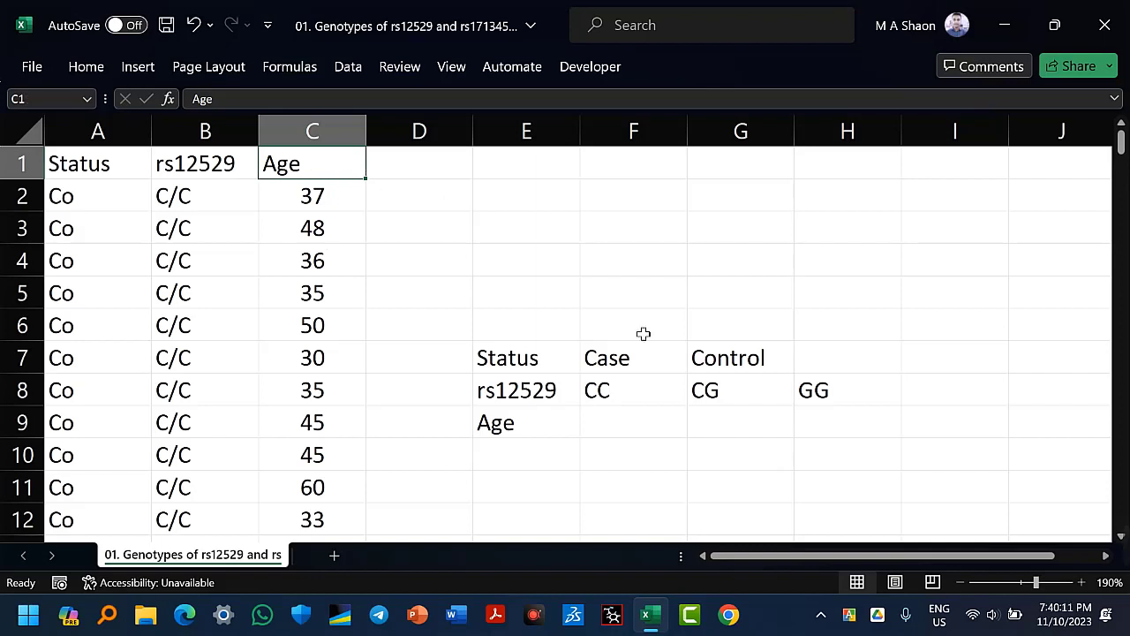
Clear the status, genotype and age labels from cells E7 to H9.
left_click_drag(520, 363, 794, 429)
key("Delete")
key("Return")
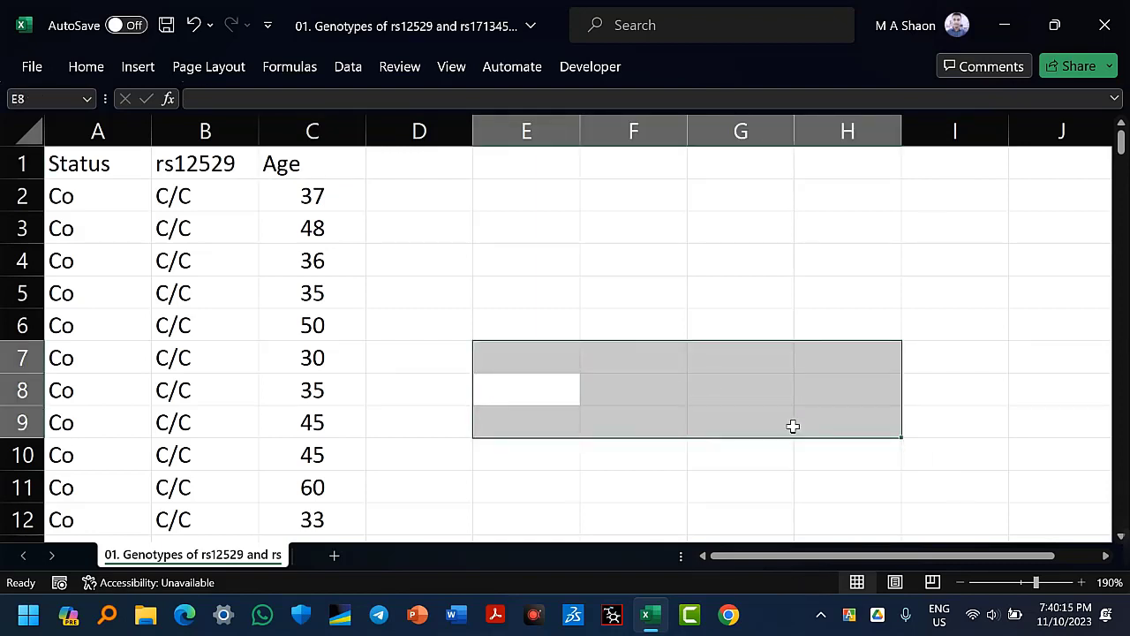
left_click(667, 306)
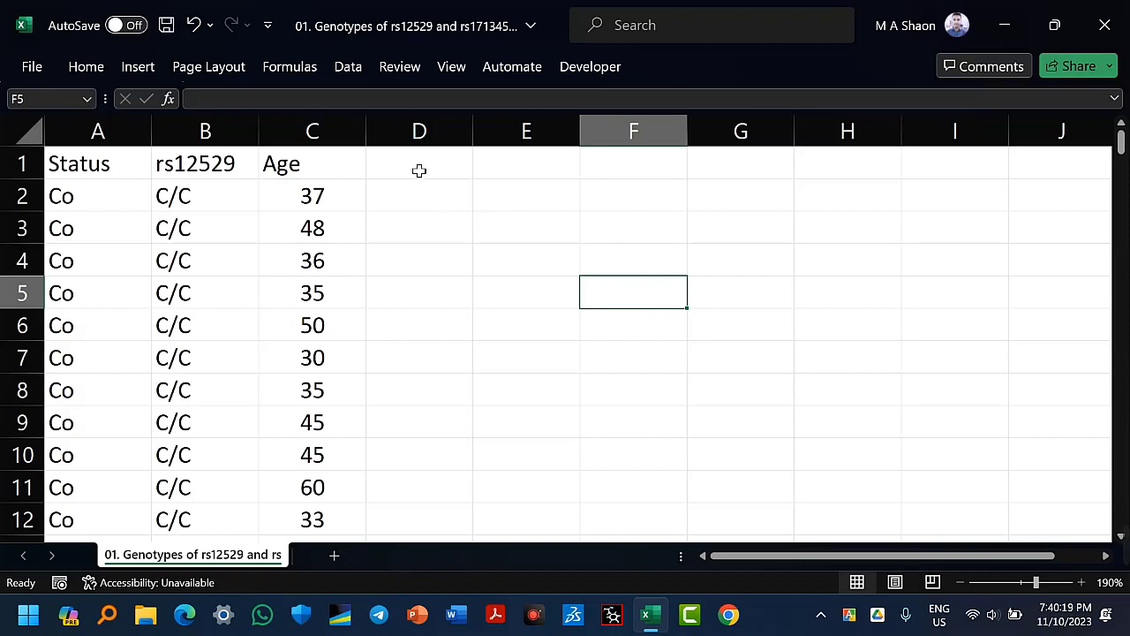
Sort the data by the Age column from smallest to largest, expanding the selection to include the neighbouring columns.
left_click(321, 165)
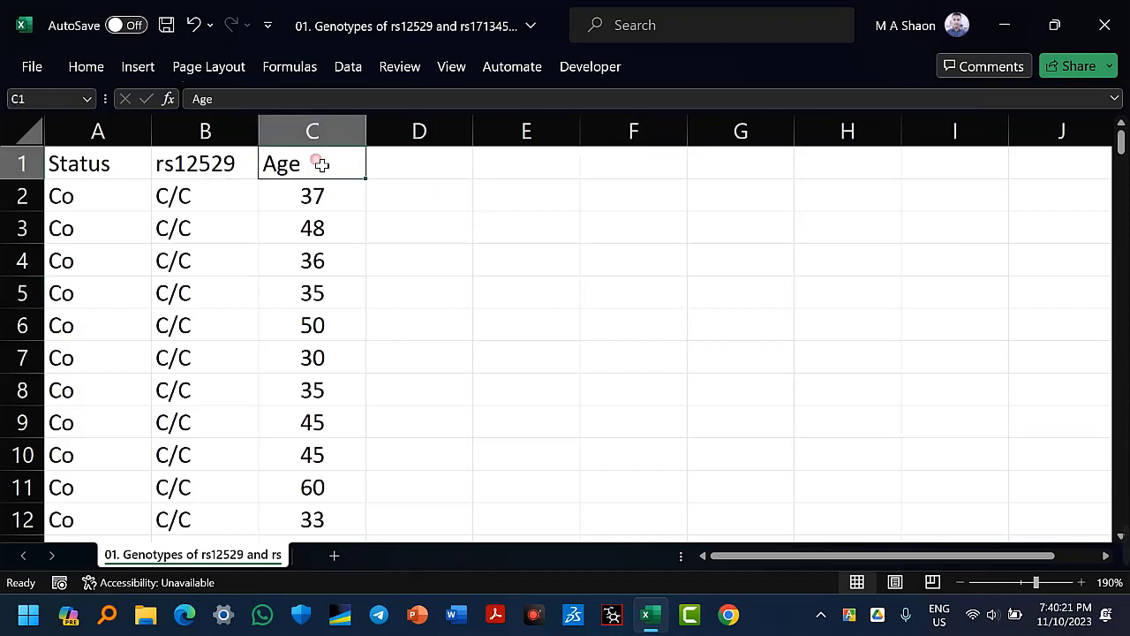
left_click(326, 205)
left_click(326, 228)
left_click(340, 260)
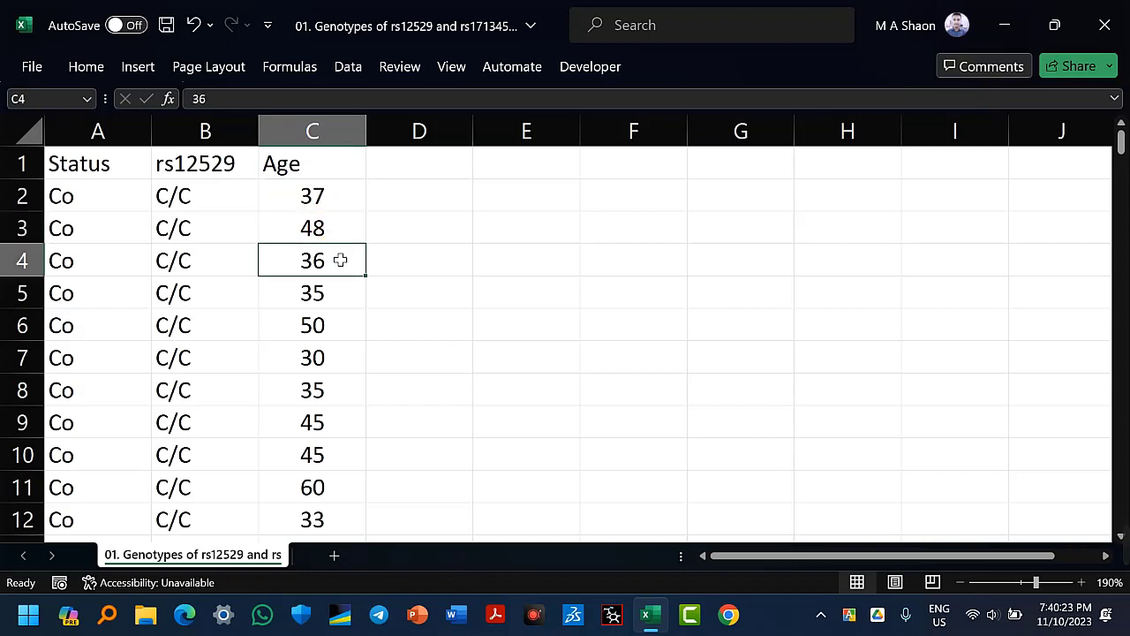
left_click(342, 296)
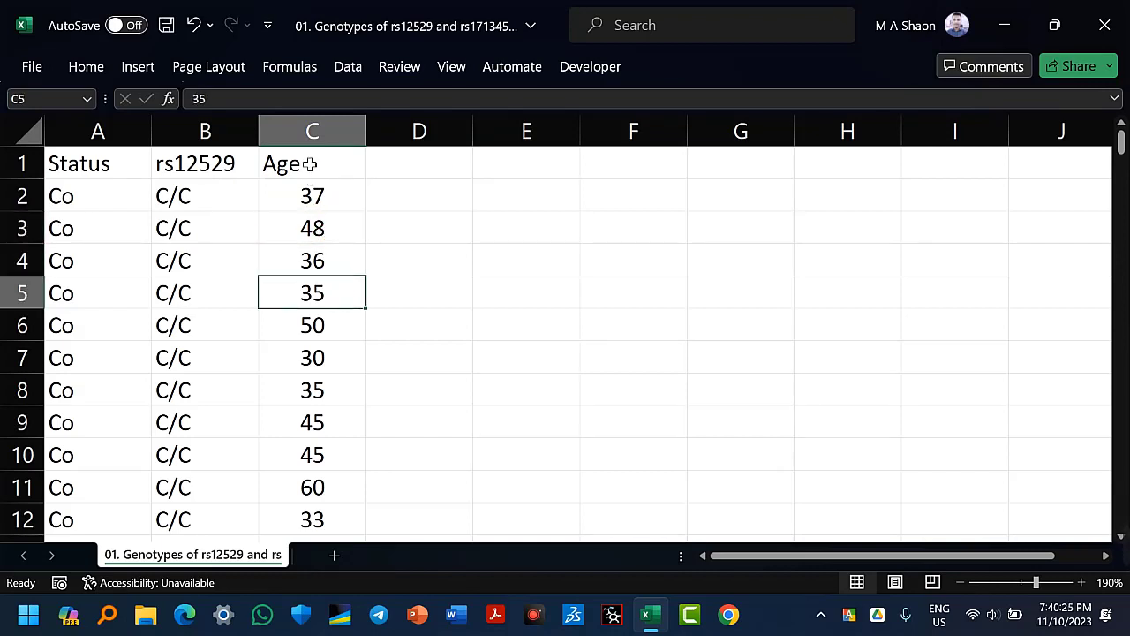
left_click(335, 145)
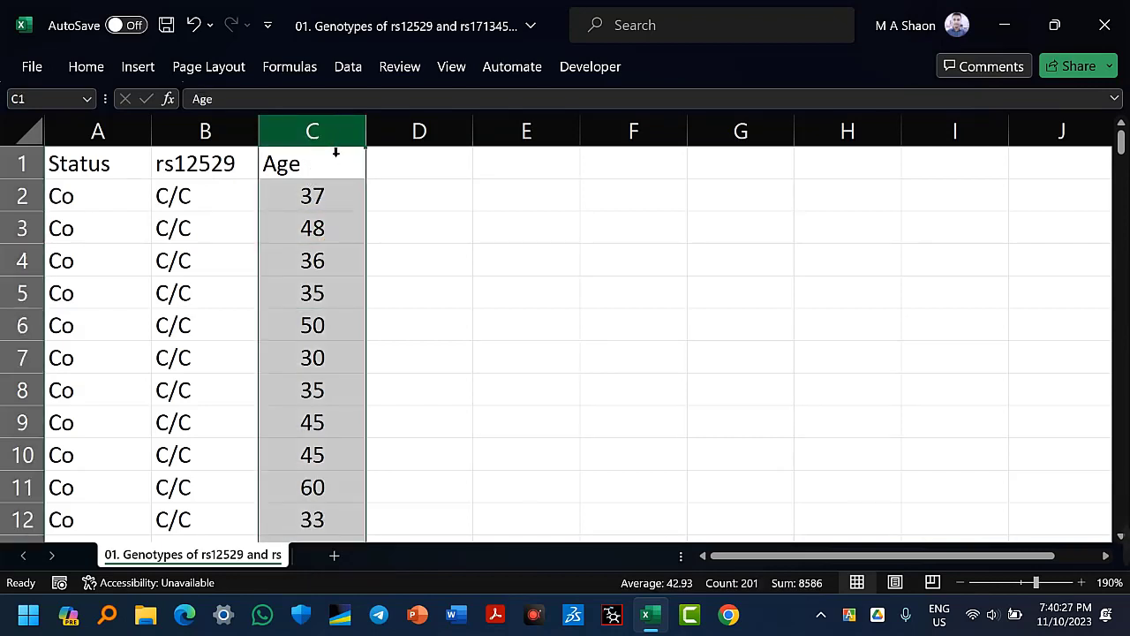
left_click(85, 66)
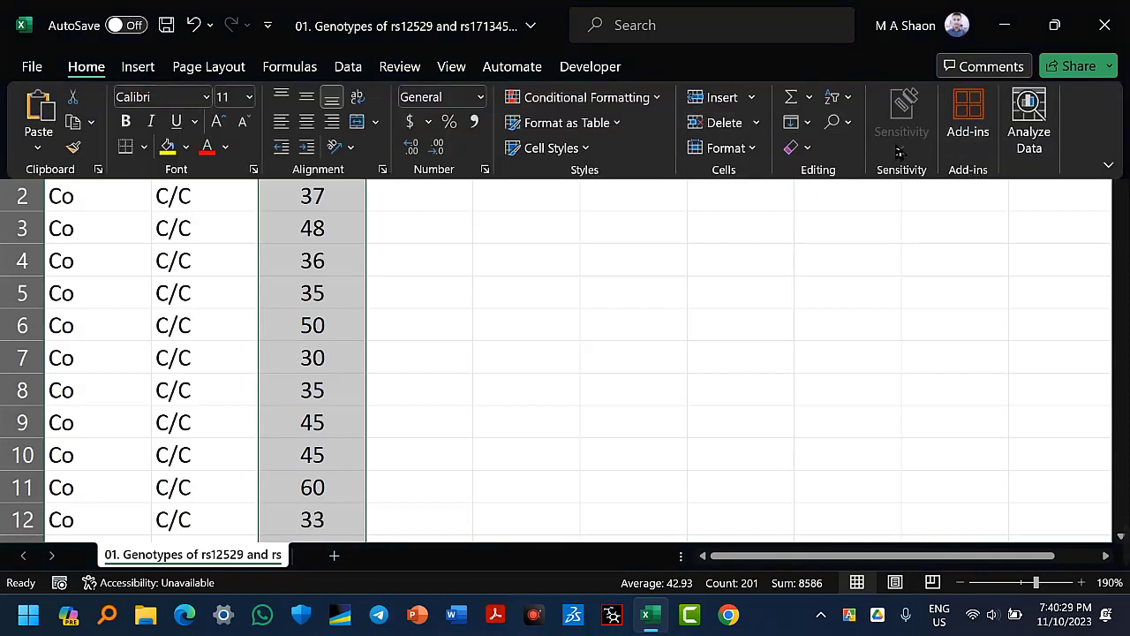
left_click(363, 253)
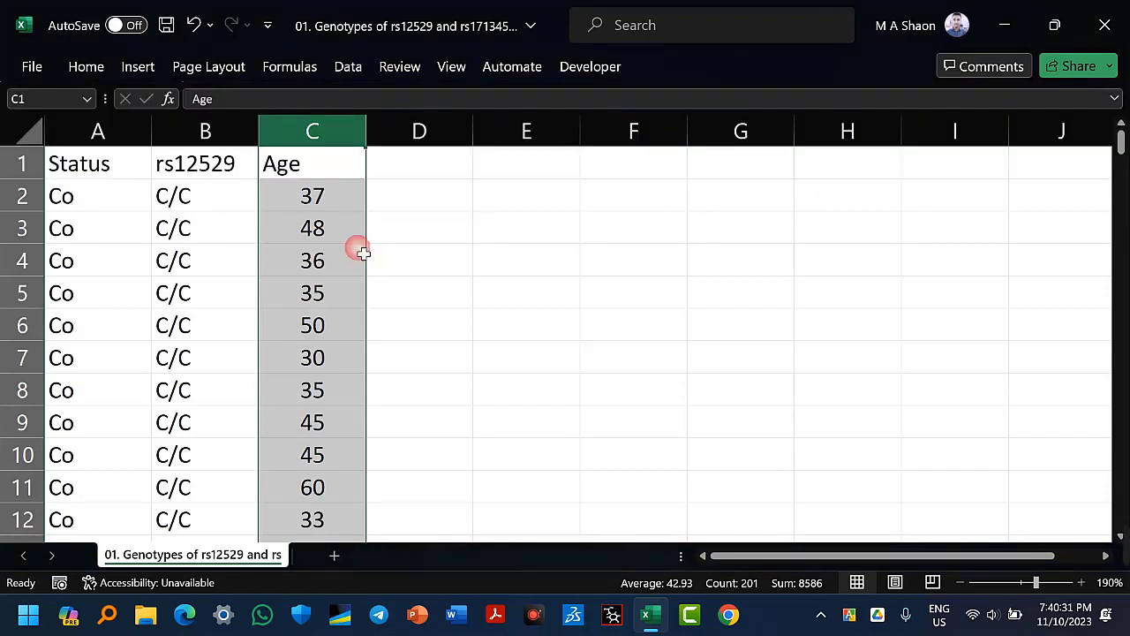
left_click(88, 66)
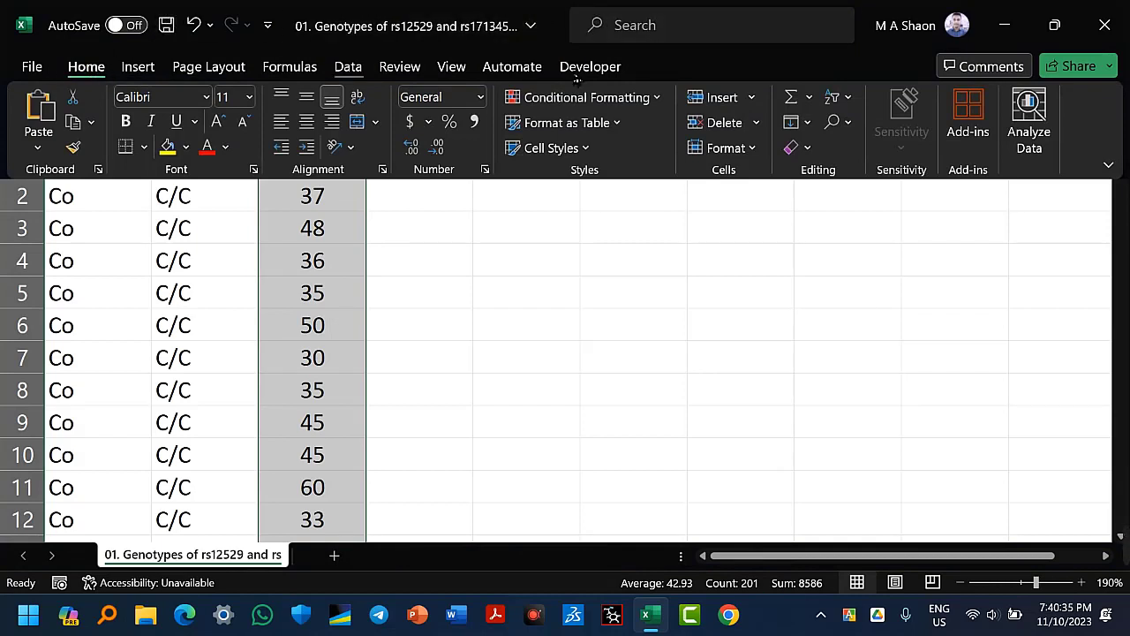
left_click(850, 103)
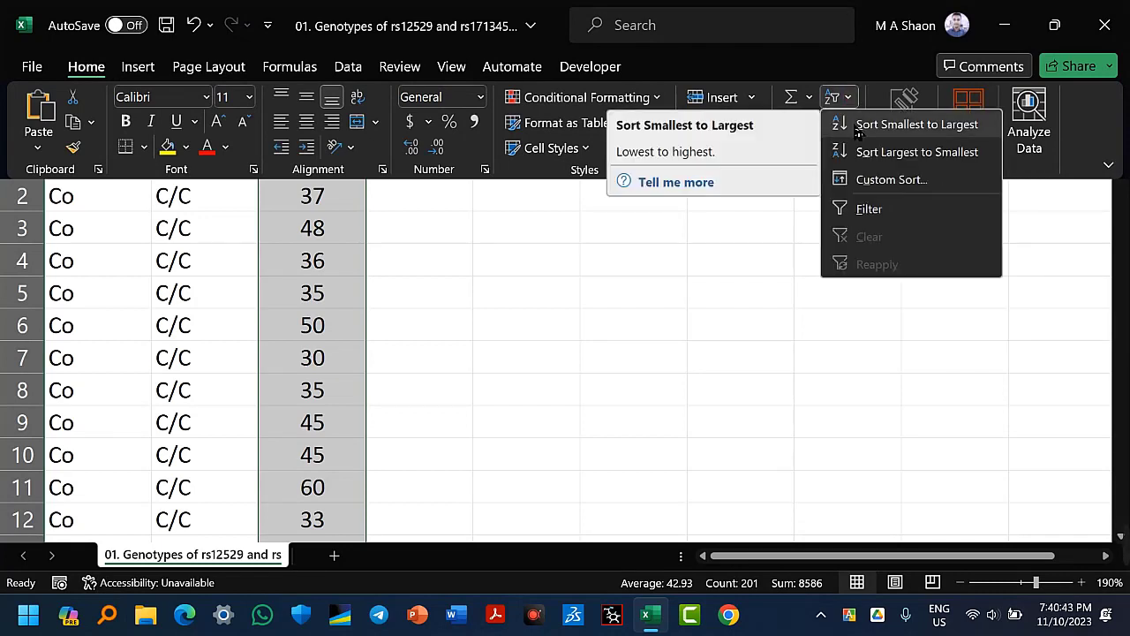
left_click(916, 124)
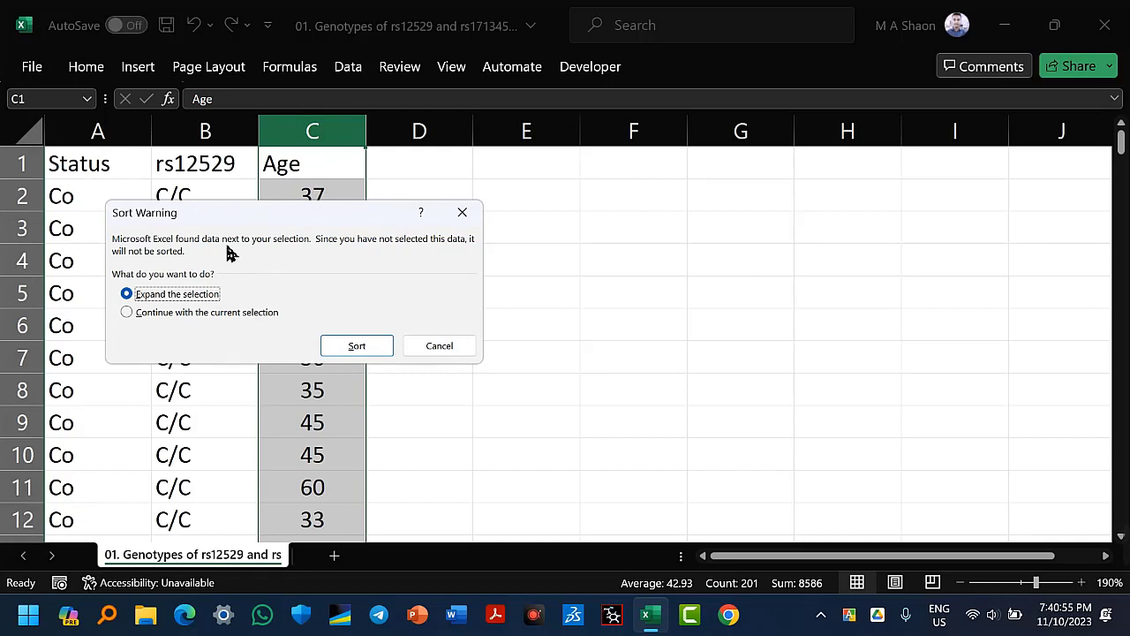
left_click(376, 355)
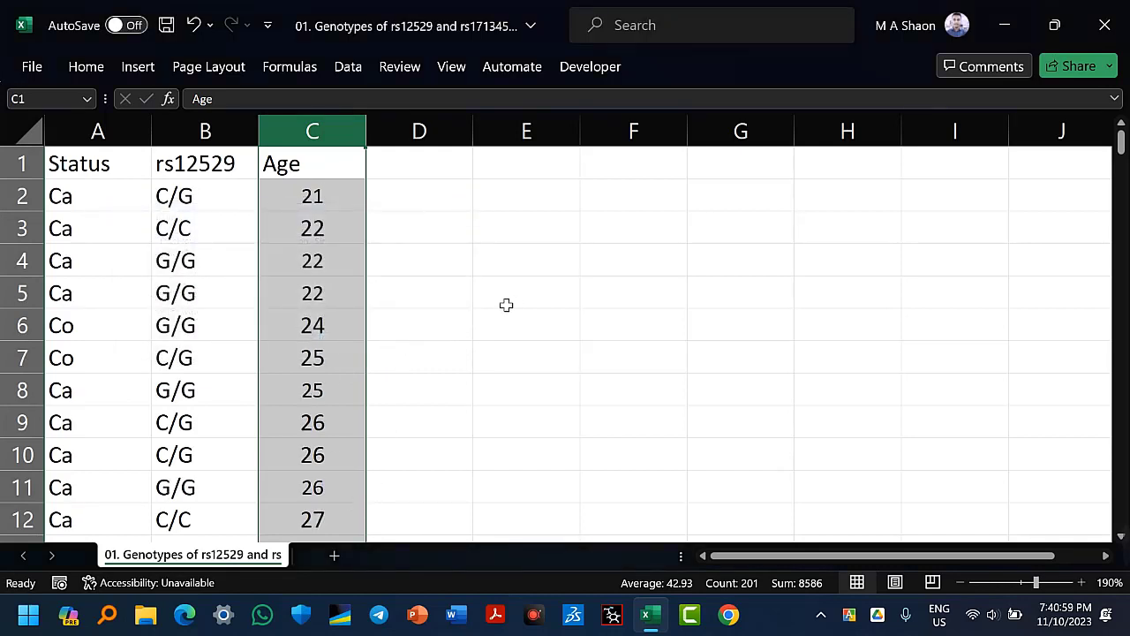
Check the order of the ages, genotypes and case/control statuses in the first sorted rows.
left_click(304, 265)
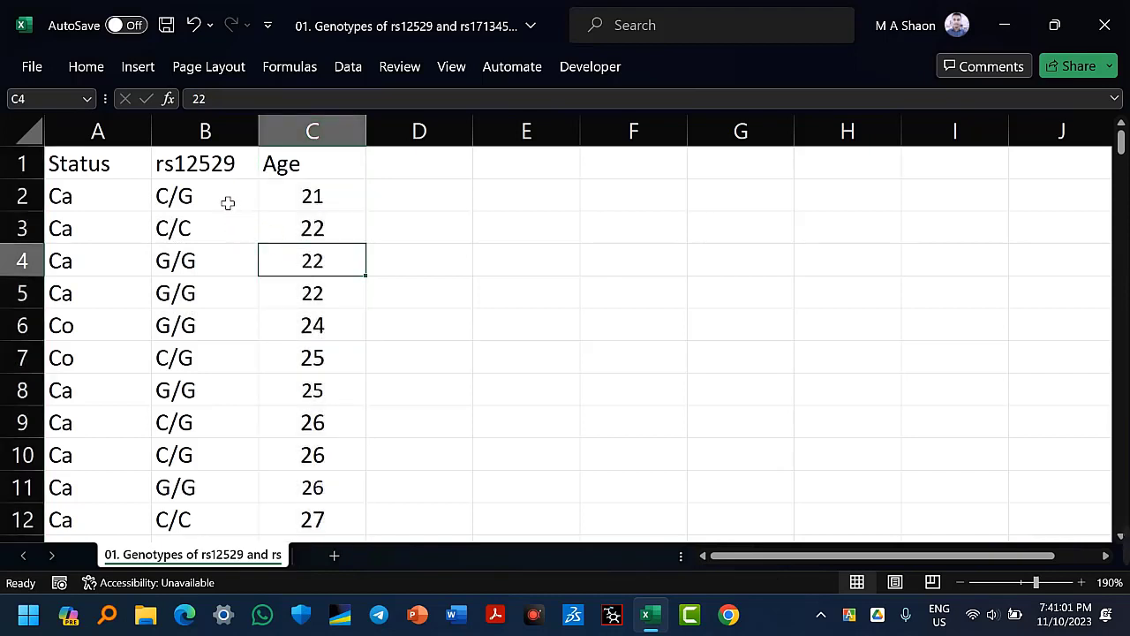
left_click_drag(227, 202, 216, 393)
left_click_drag(93, 203, 89, 446)
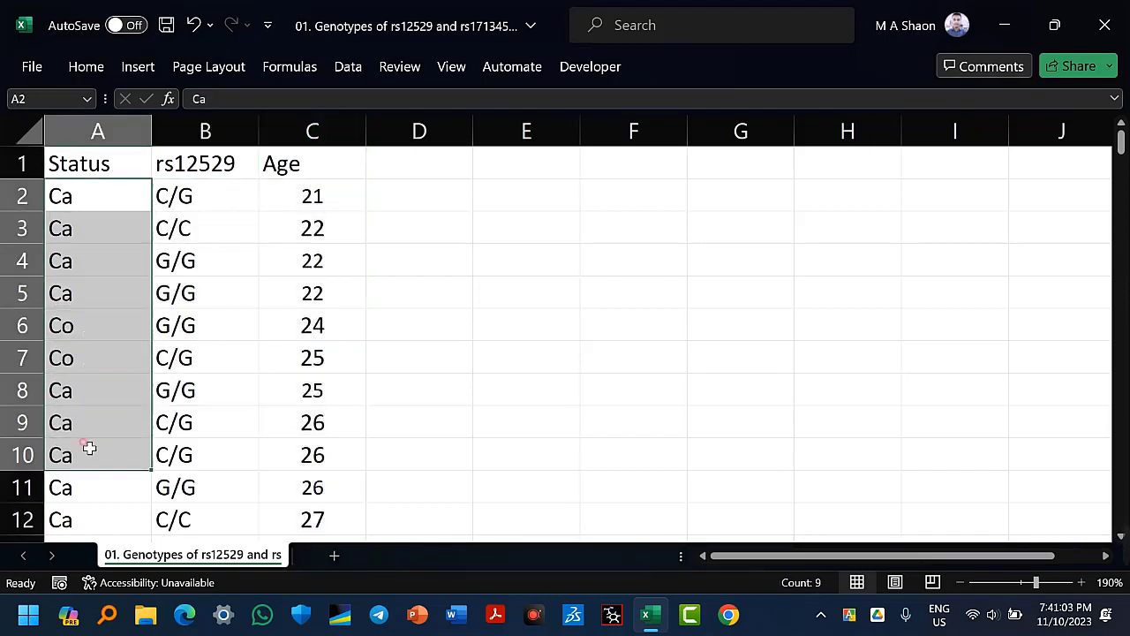
Examine the sorted statuses and the ages from row 2 down to the end of the data.
left_click(126, 327)
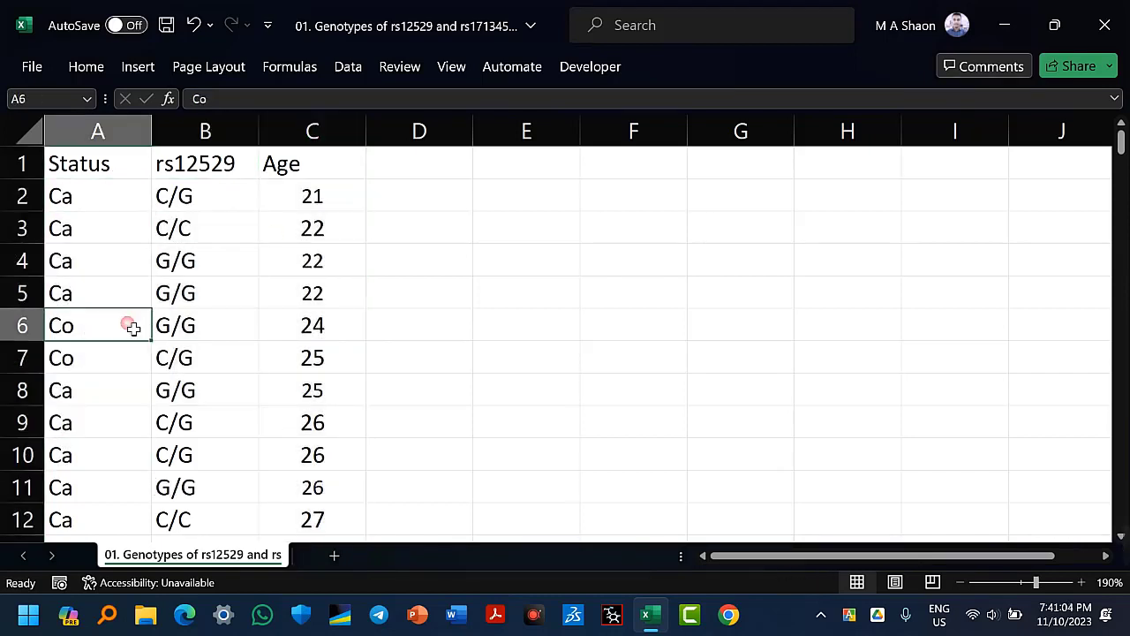
left_click(322, 205)
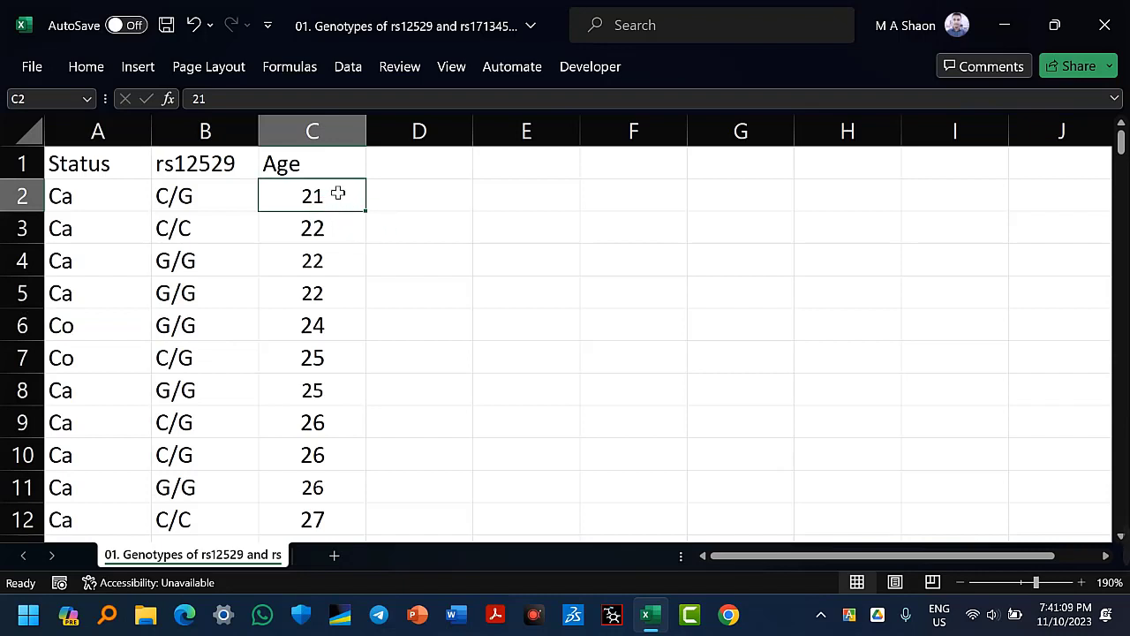
left_click_drag(338, 194, 341, 225)
left_click_drag(340, 283, 359, 530)
left_click(352, 403)
left_click(352, 428)
left_click(364, 423)
scroll(369, 442, "up", 14)
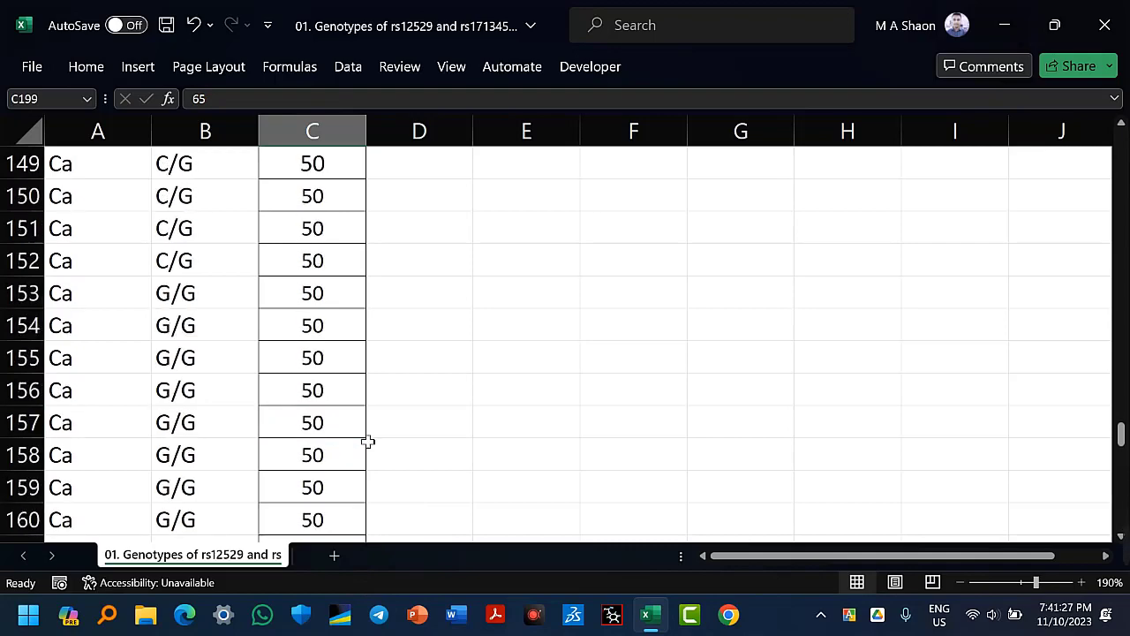
scroll(368, 442, "up", 20)
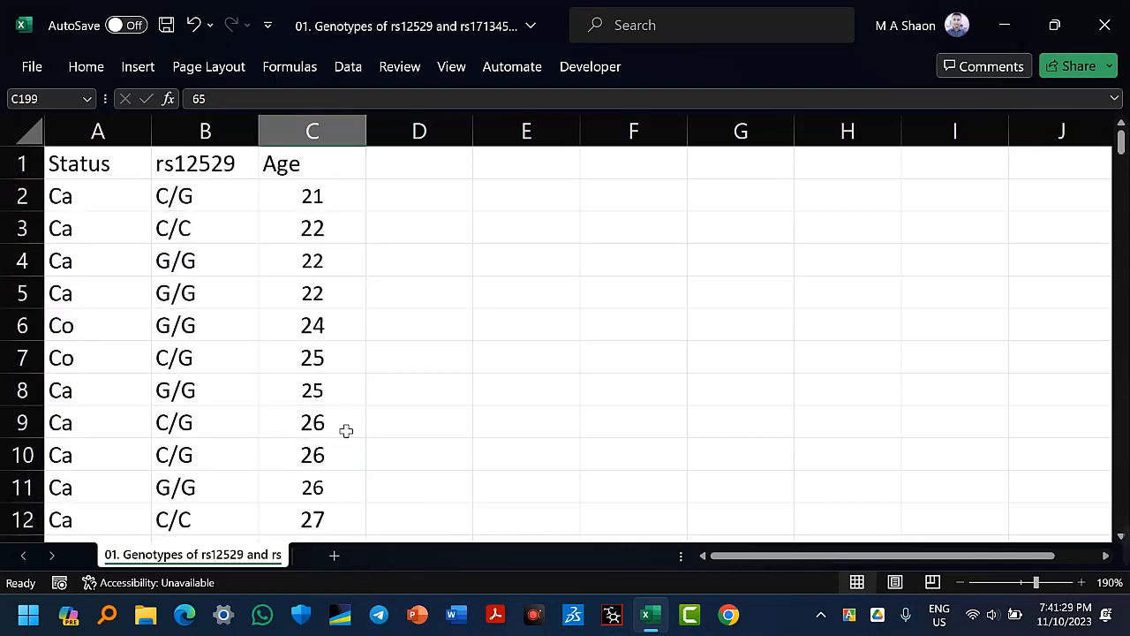
Add the header AgeGroup in cell D1 and widen column D to fit it.
left_click(427, 169)
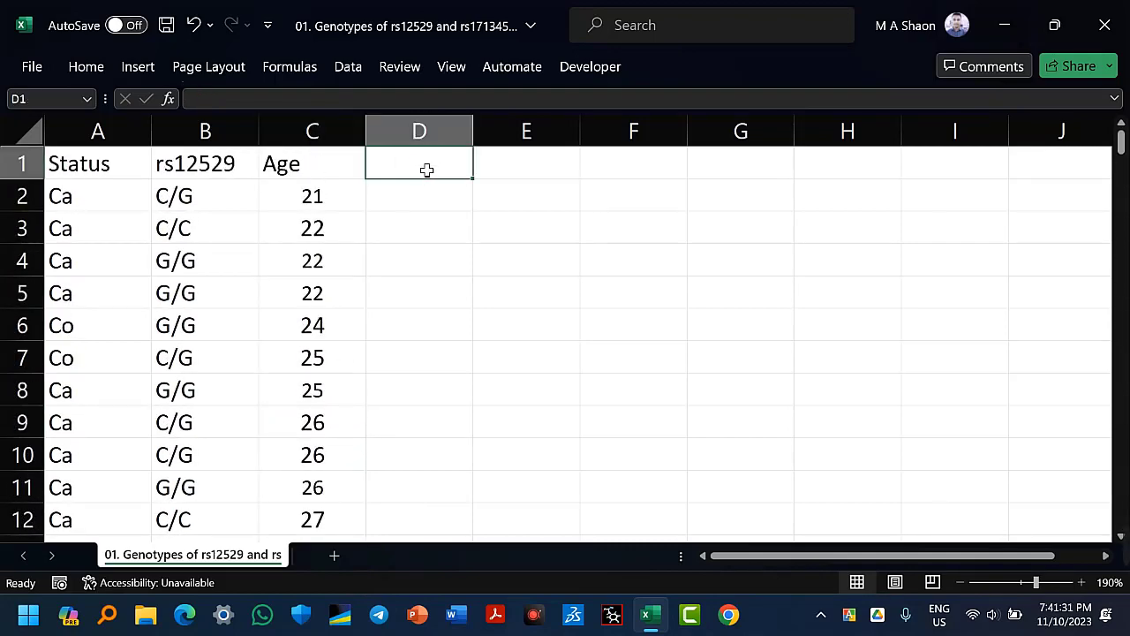
type("Age")
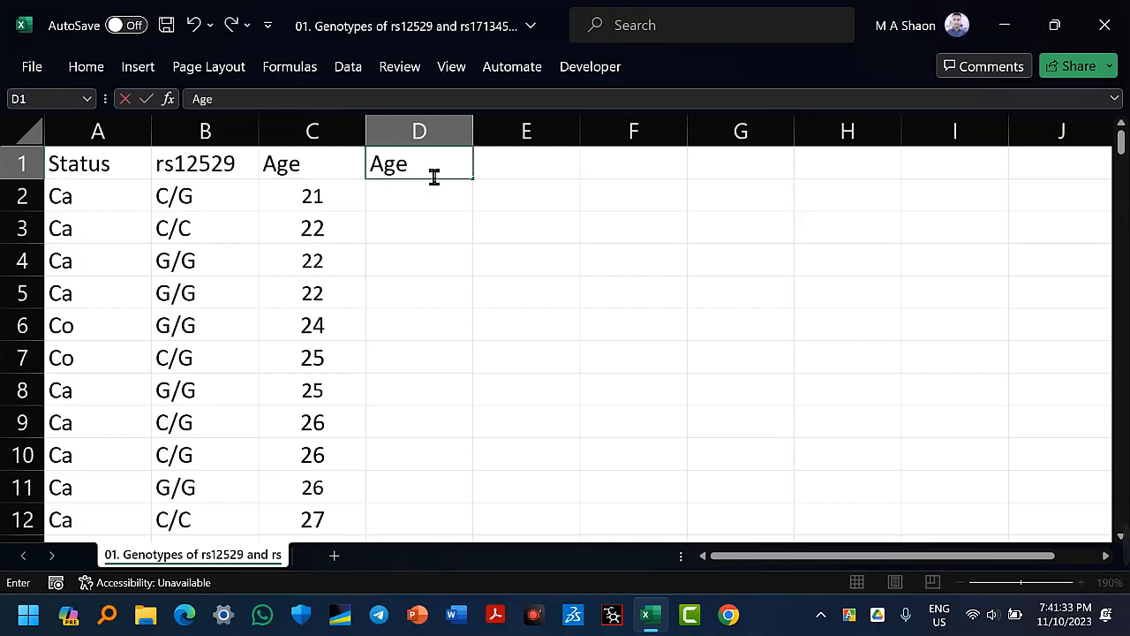
type("Group")
key("Return")
left_click(433, 178)
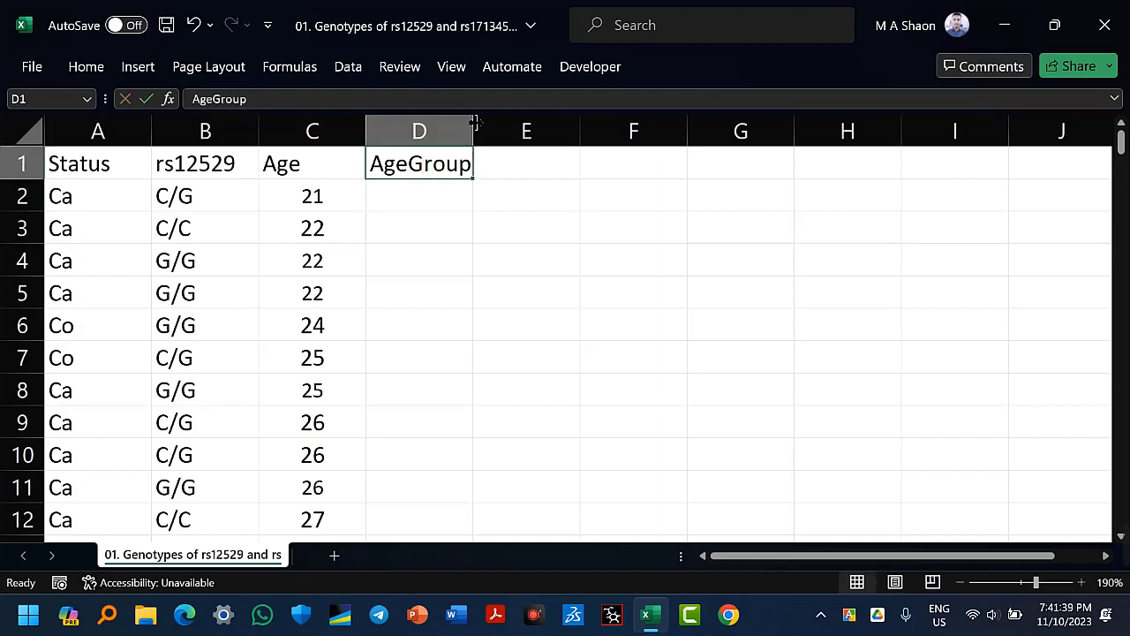
left_click_drag(473, 124, 487, 123)
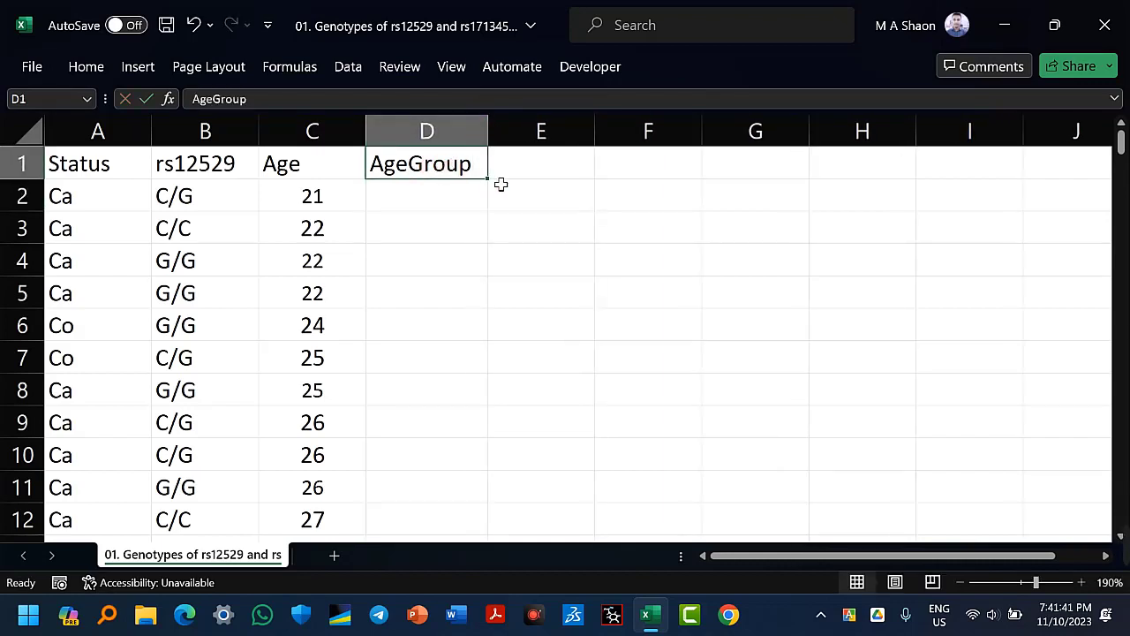
Enter <30 as the age group in cell D2.
left_click(469, 209)
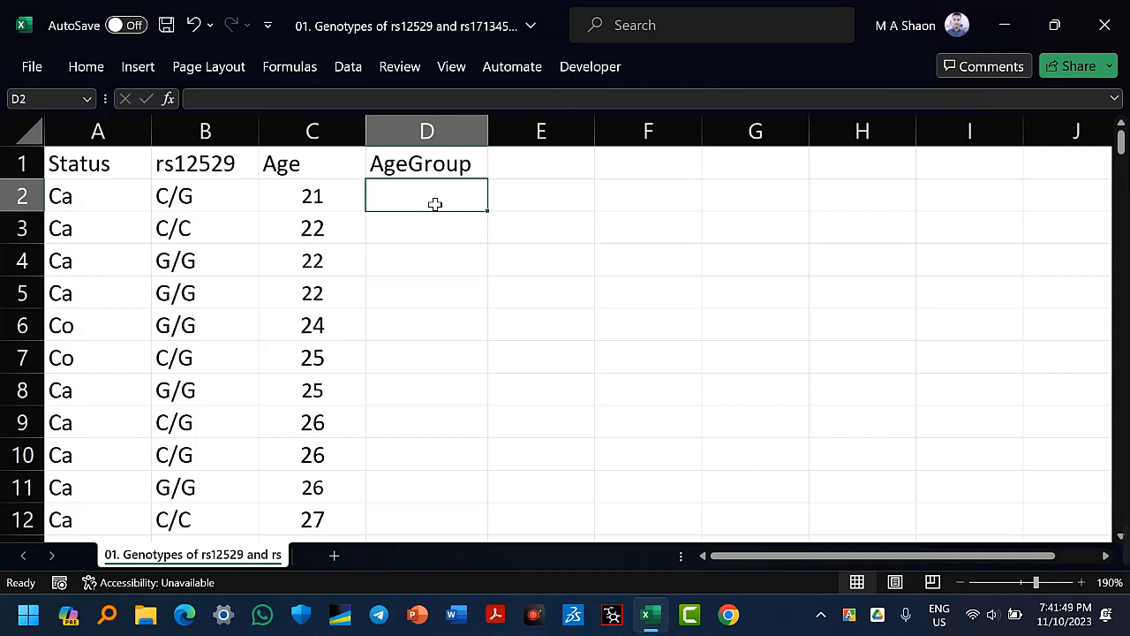
type("20-")
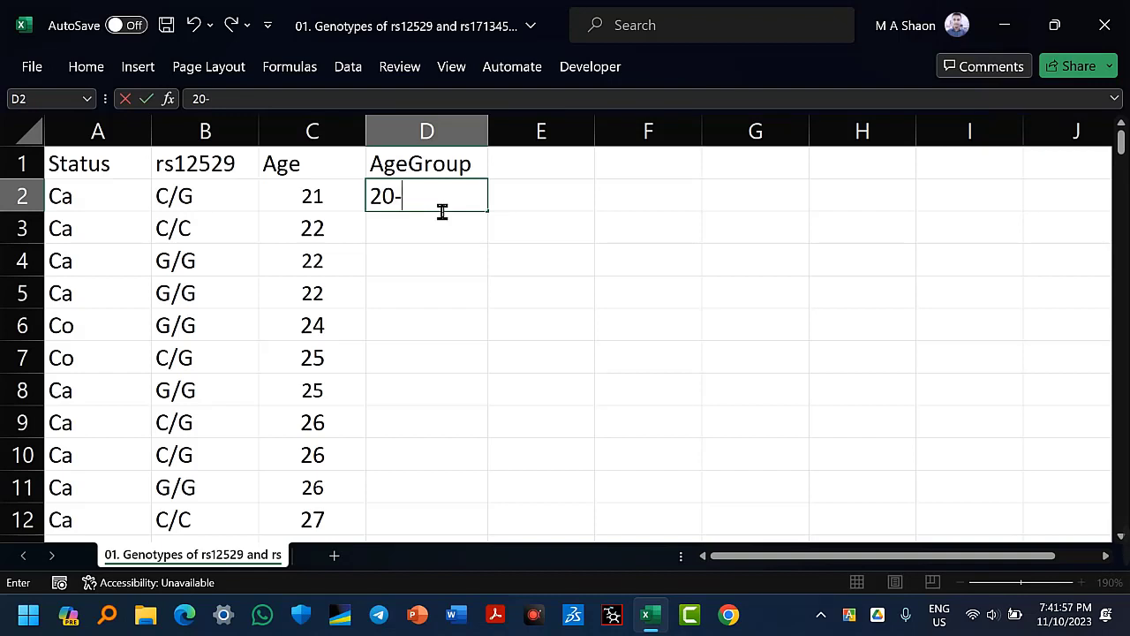
key("BackSpace")
key("BackSpace")
type("<30")
key("ctrl+Return")
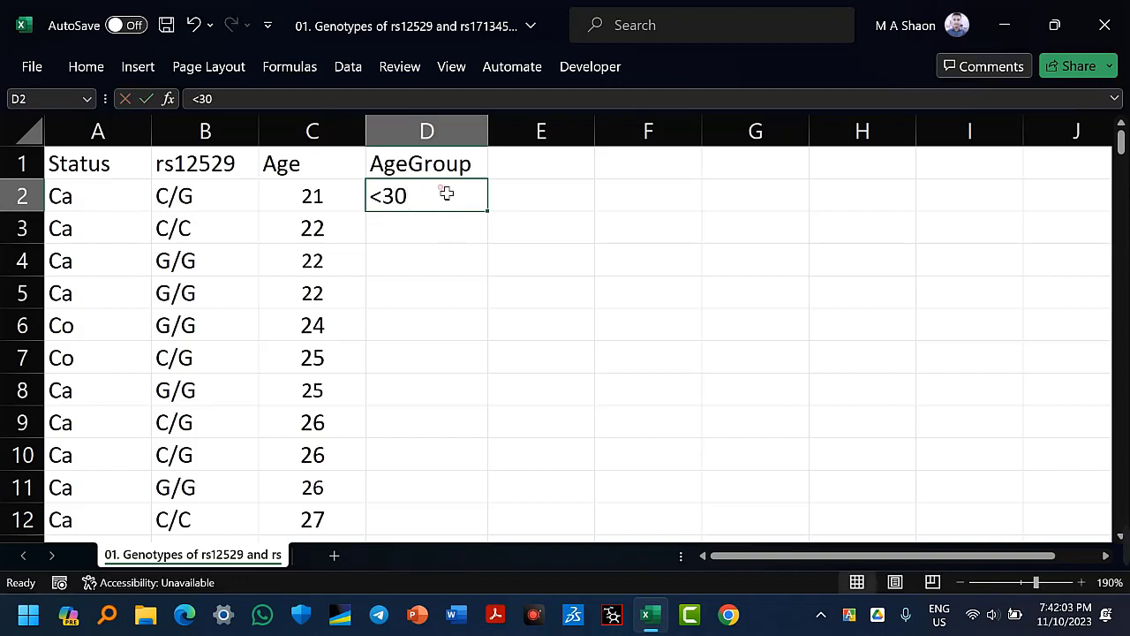
Enter <30 in D3 as well and fill the repeated label down the AgeGroup column to D14.
left_click_drag(494, 214, 475, 408)
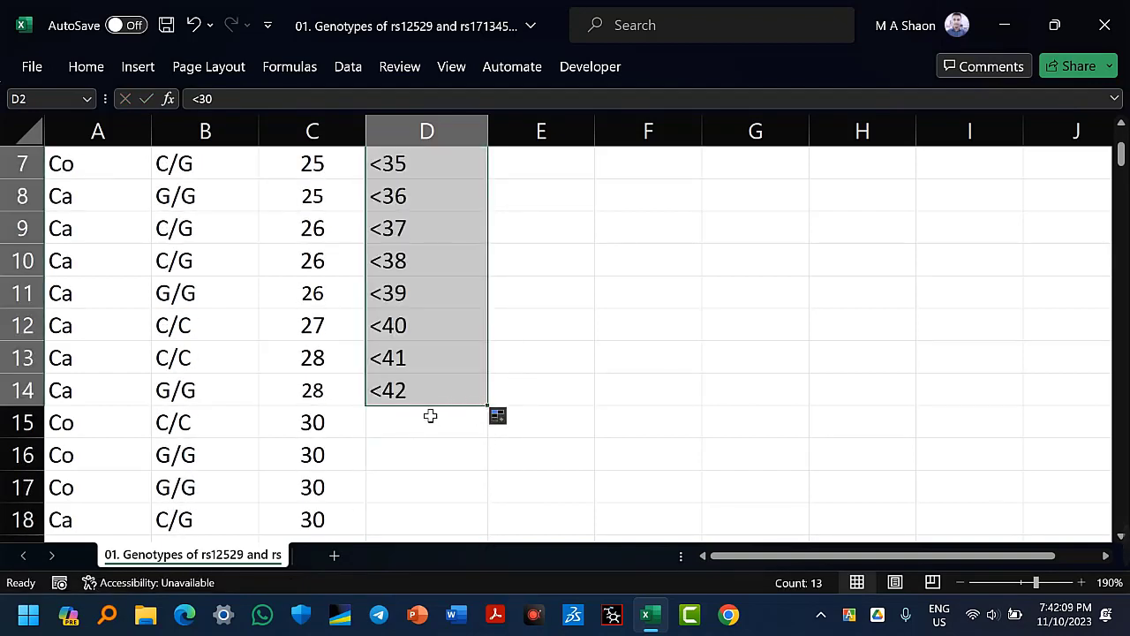
key("ctrl+z")
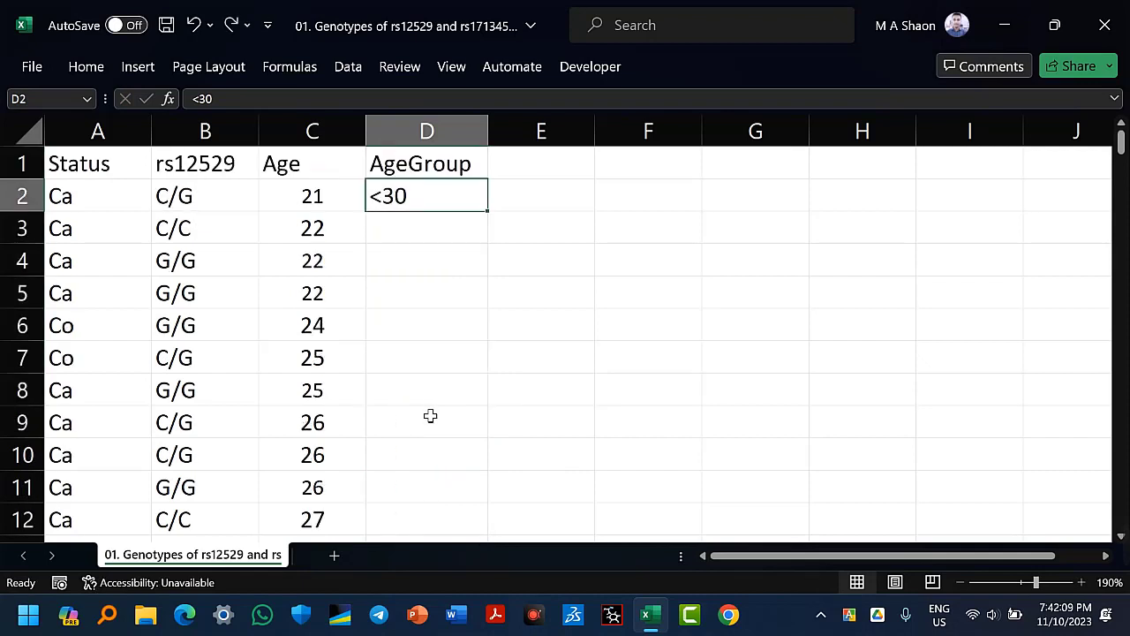
left_click(427, 254)
left_click(433, 233)
type("<30")
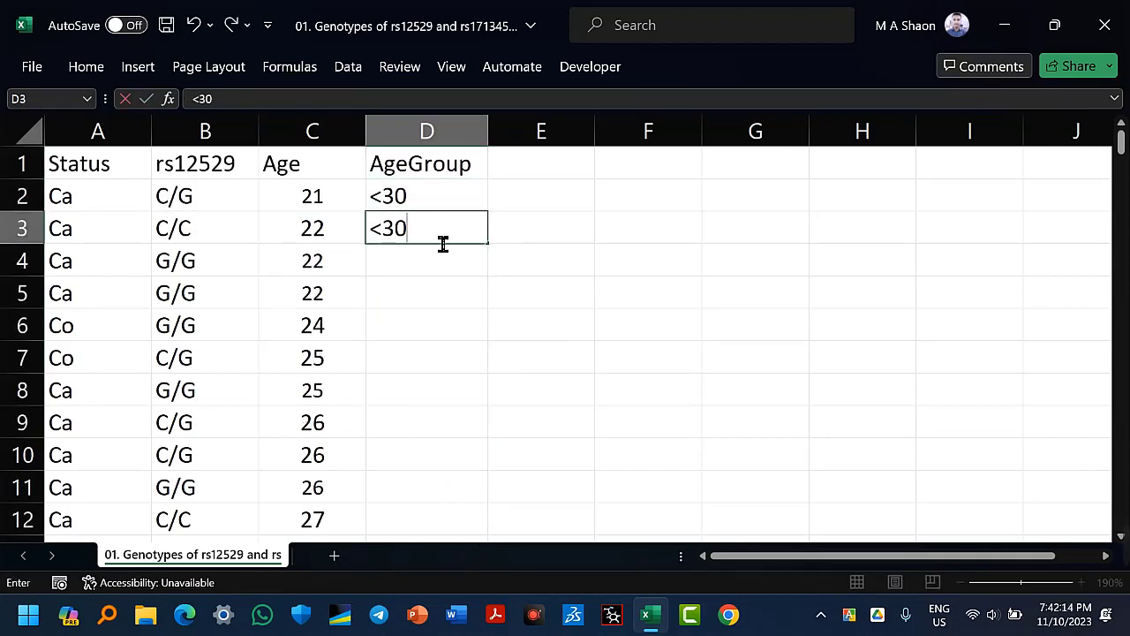
key("Return")
left_click(435, 236)
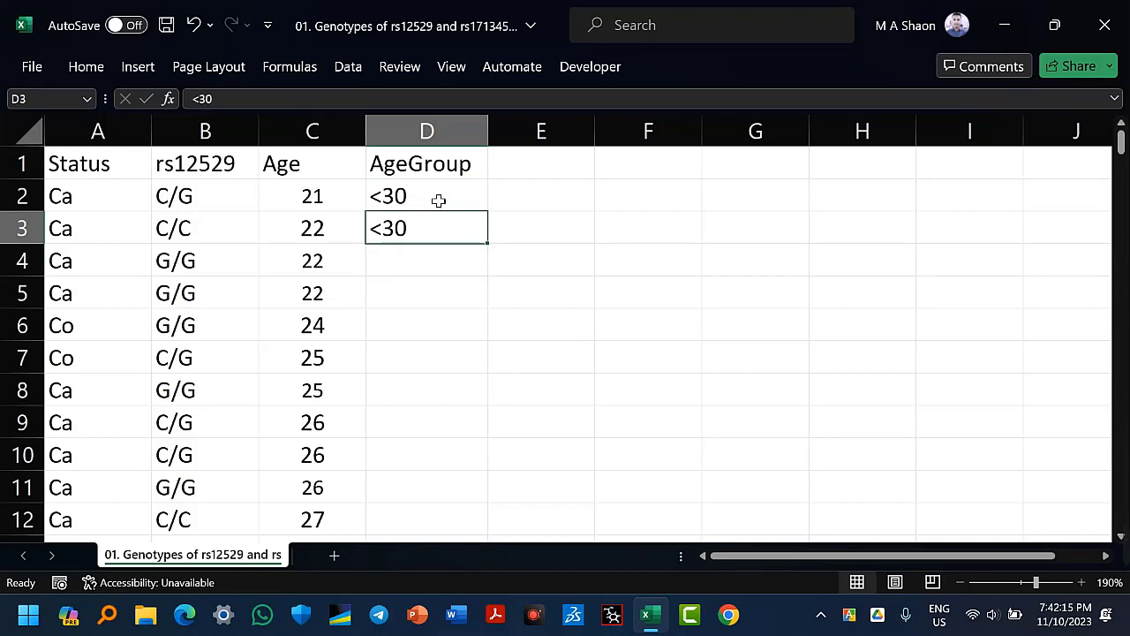
left_click_drag(438, 199, 474, 353)
left_click(484, 241)
left_click(451, 373)
Enter F30T50 as the age group in D15, the first row with age 30.
scroll(451, 375, "up", 3)
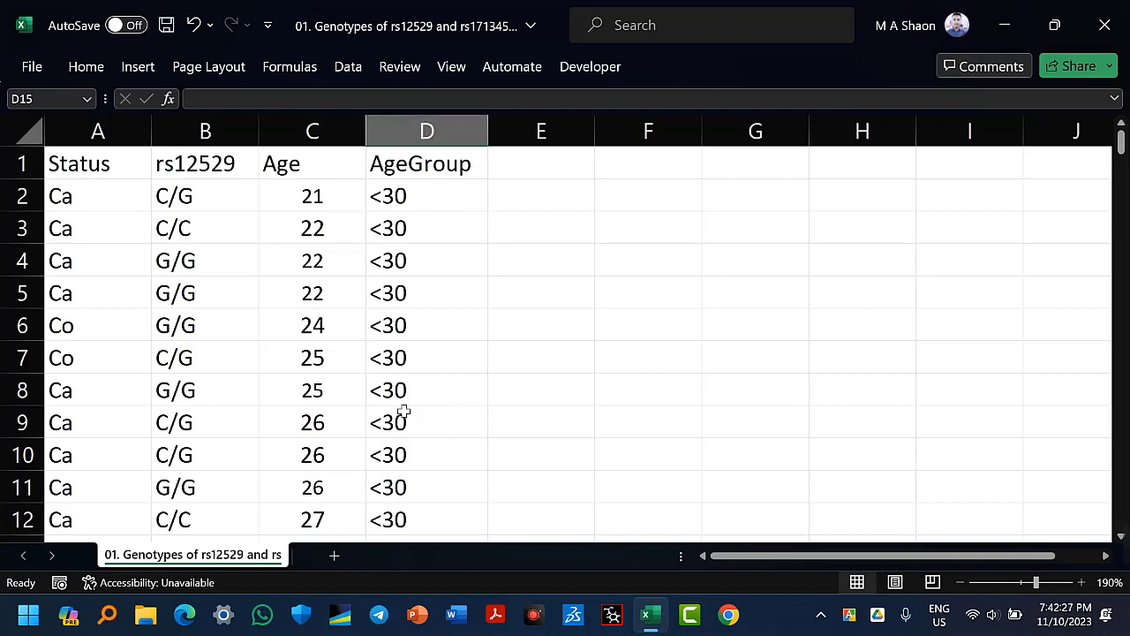
scroll(495, 411, "down", 3)
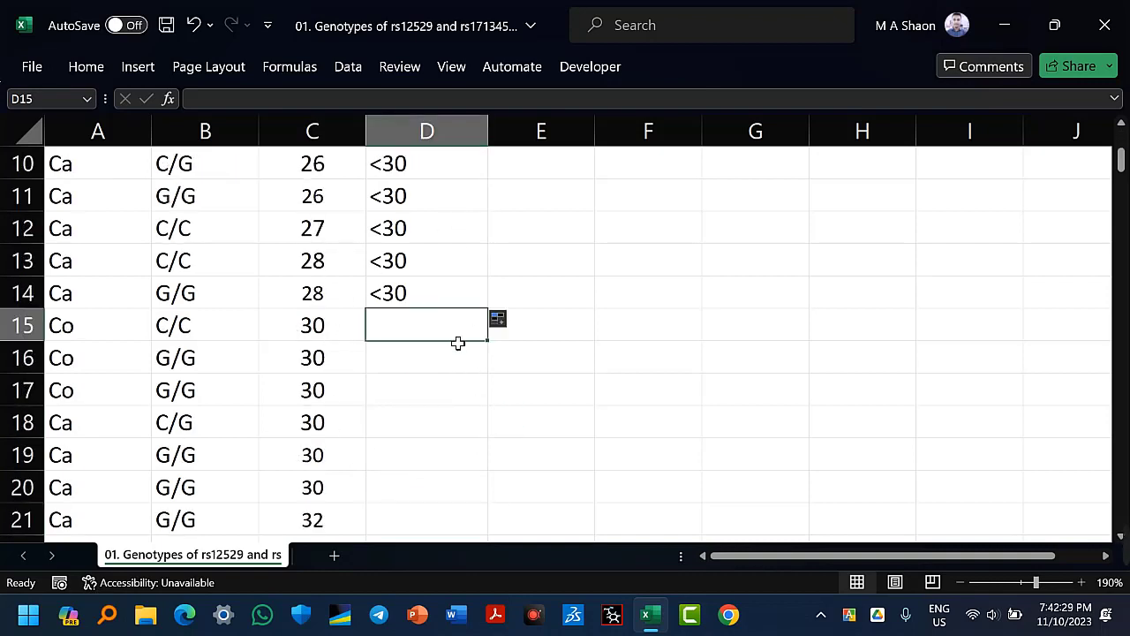
scroll(444, 347, "up", 3)
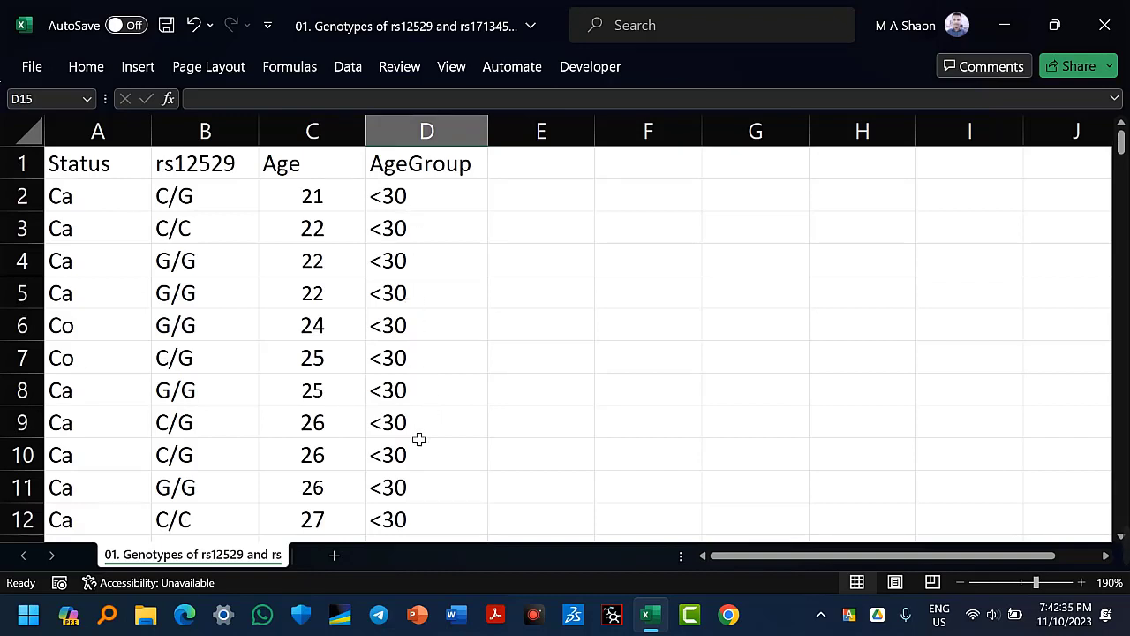
scroll(385, 430, "down", 2)
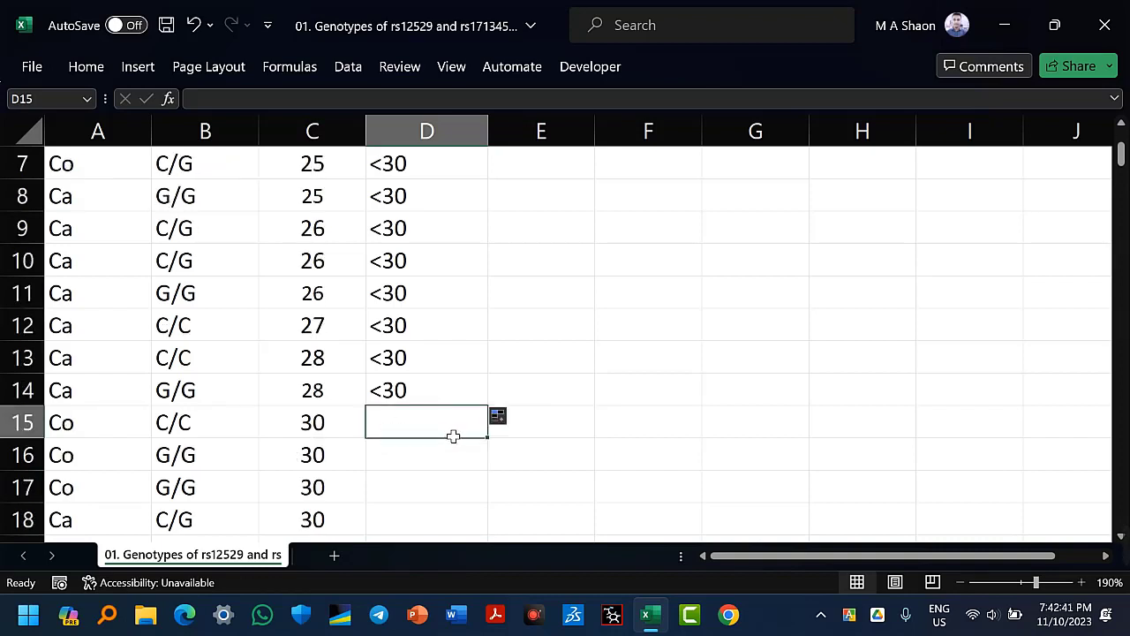
type("F")
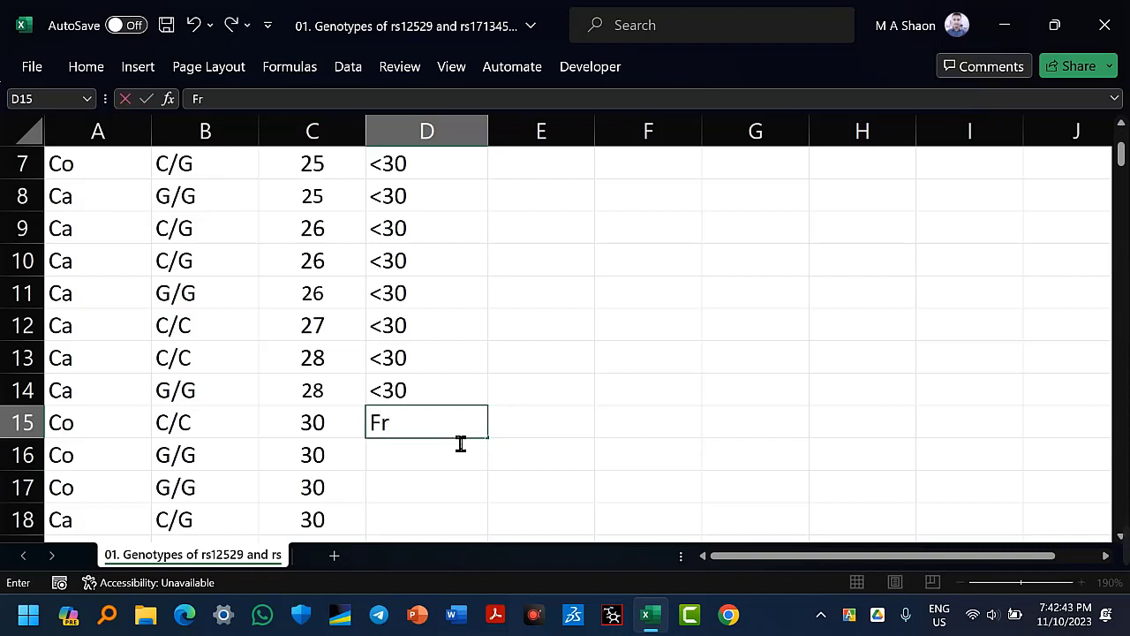
type("30T50")
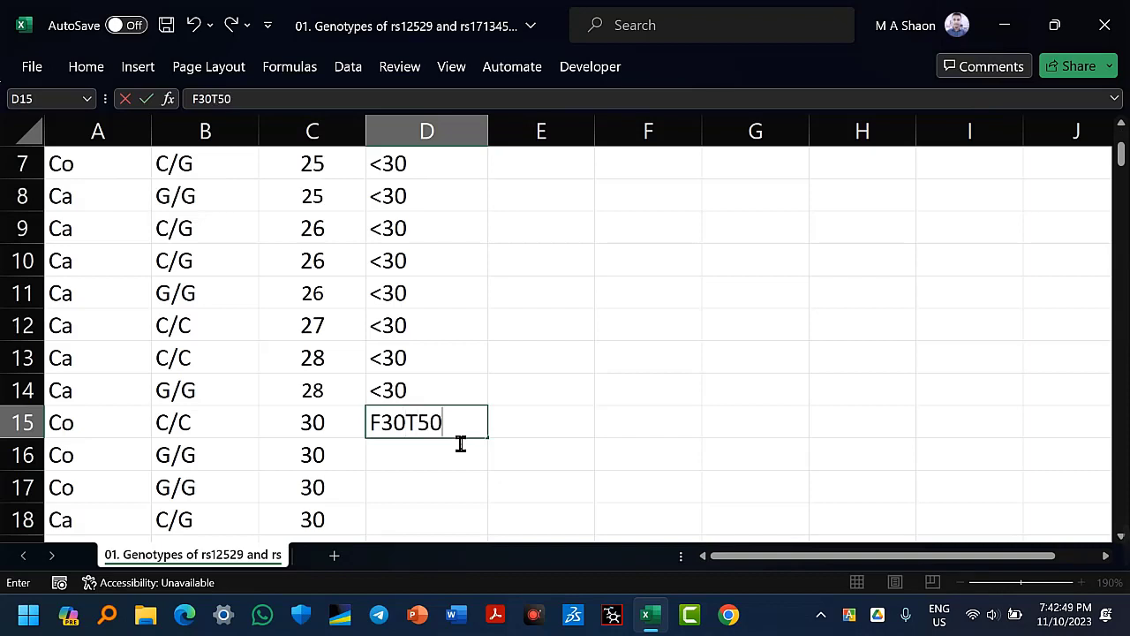
left_click(444, 456)
left_click(411, 430)
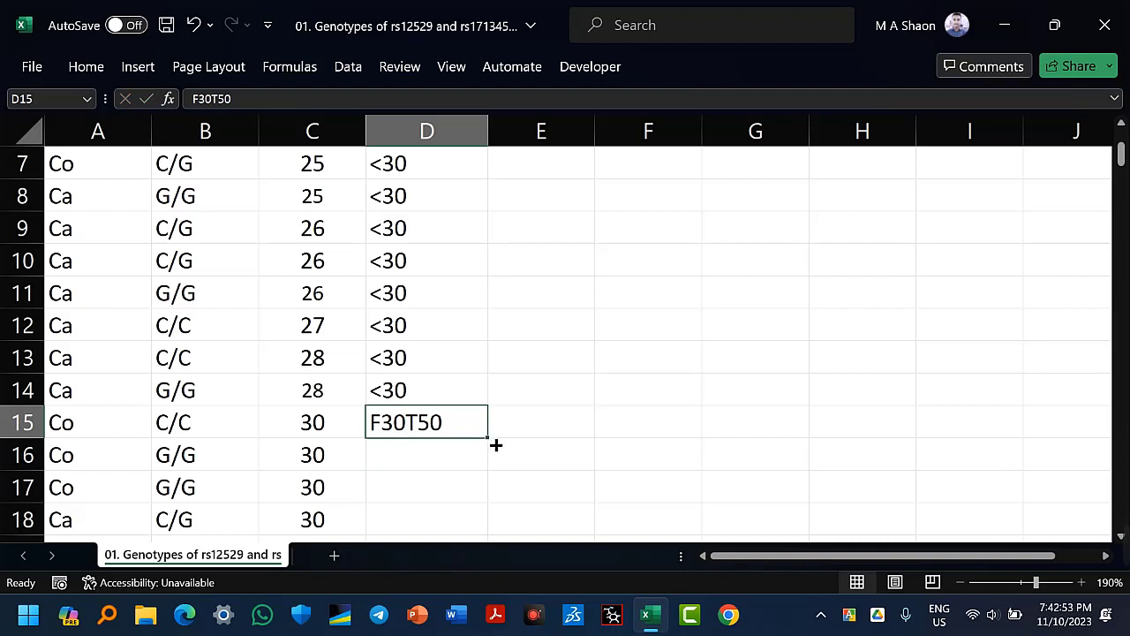
Copy the F30T50 label from D15 to D16 and repeat it unchanged down to D18.
left_click_drag(493, 443, 450, 443)
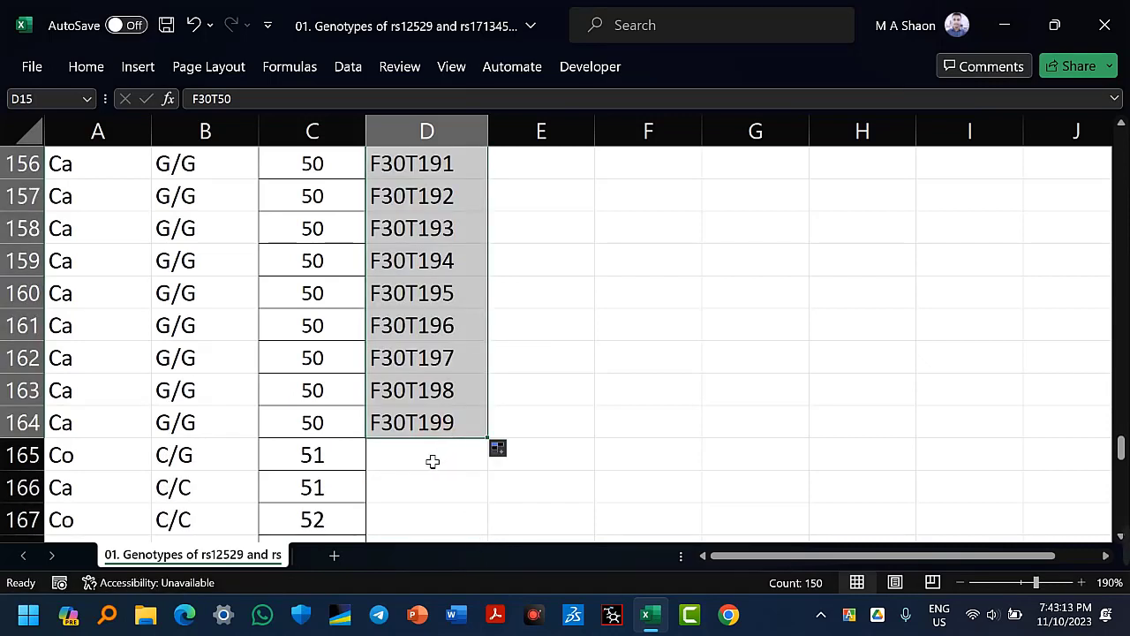
key("ctrl+z")
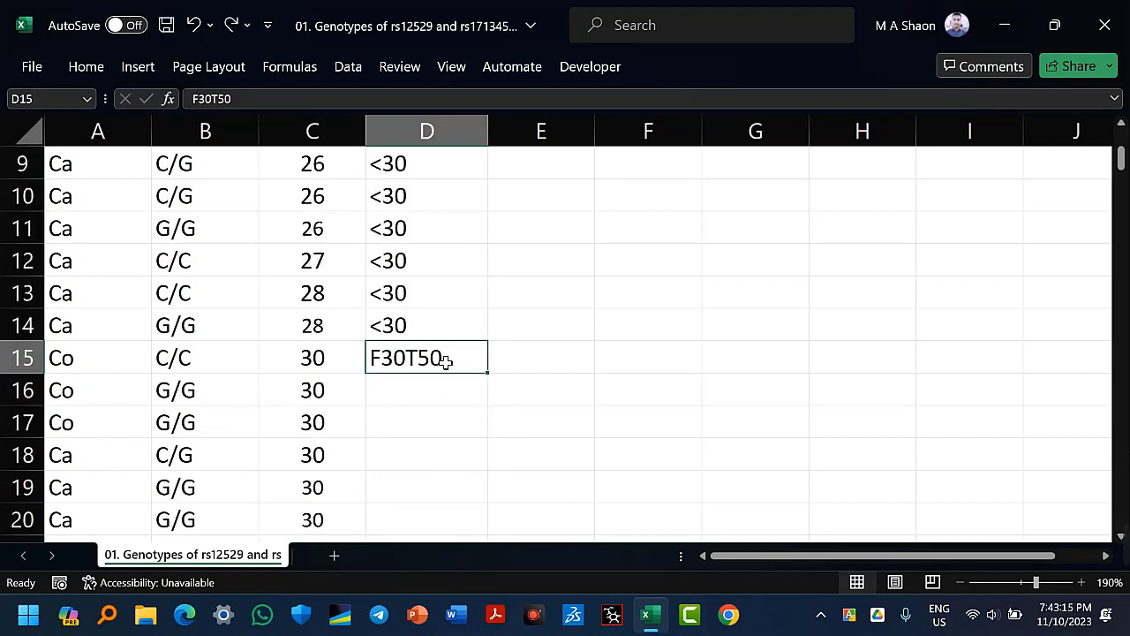
key("ctrl+c")
left_click(433, 388)
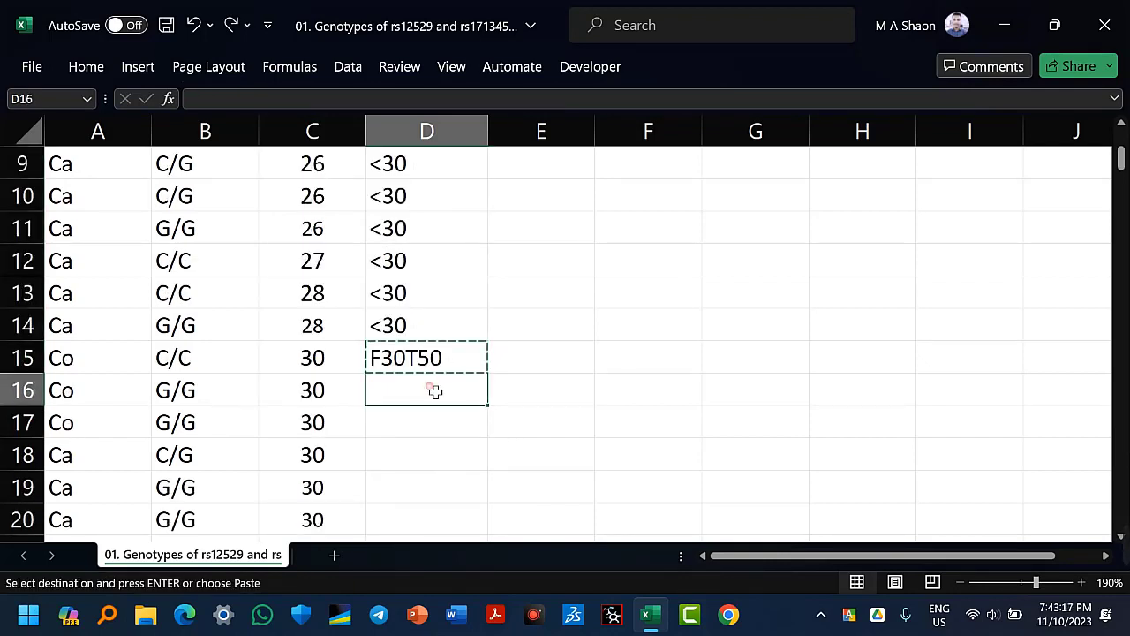
key("ctrl+v")
left_click(434, 433)
left_click_drag(439, 362, 489, 477)
left_click(464, 486)
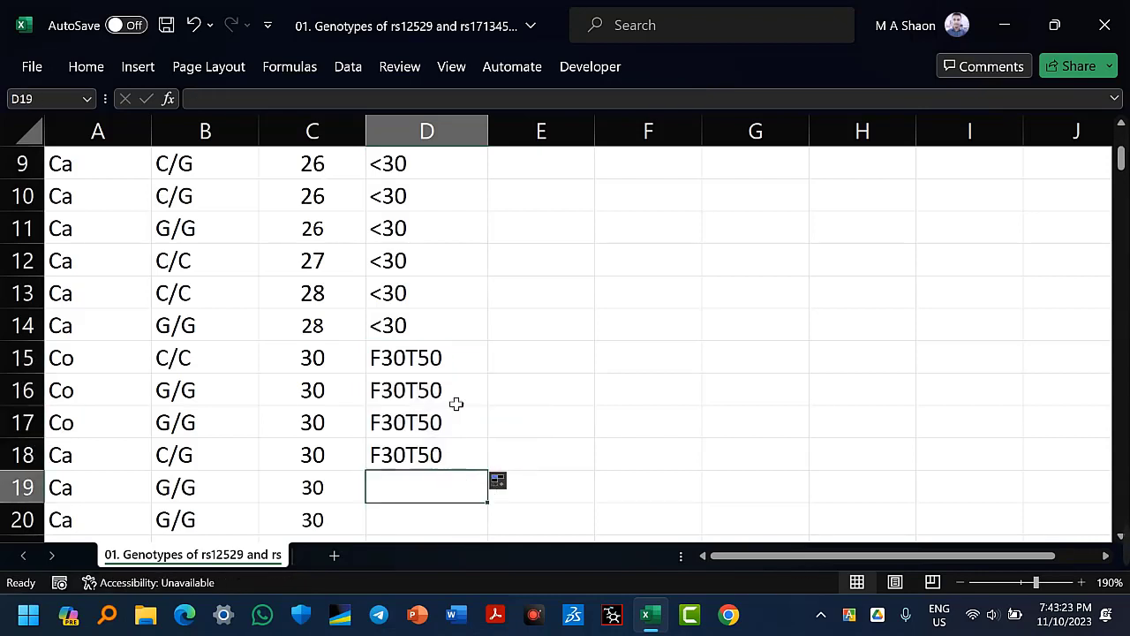
Extend the F30T50 label down to D164, the last row with age 50.
left_click(456, 363)
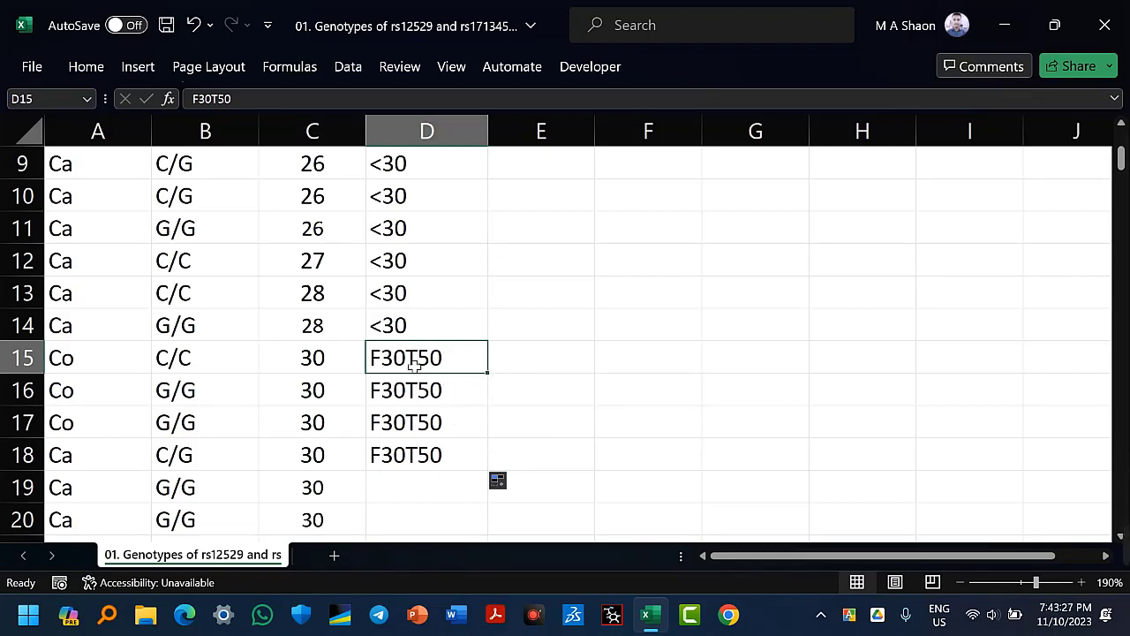
left_click_drag(411, 361, 392, 291)
left_click(397, 300)
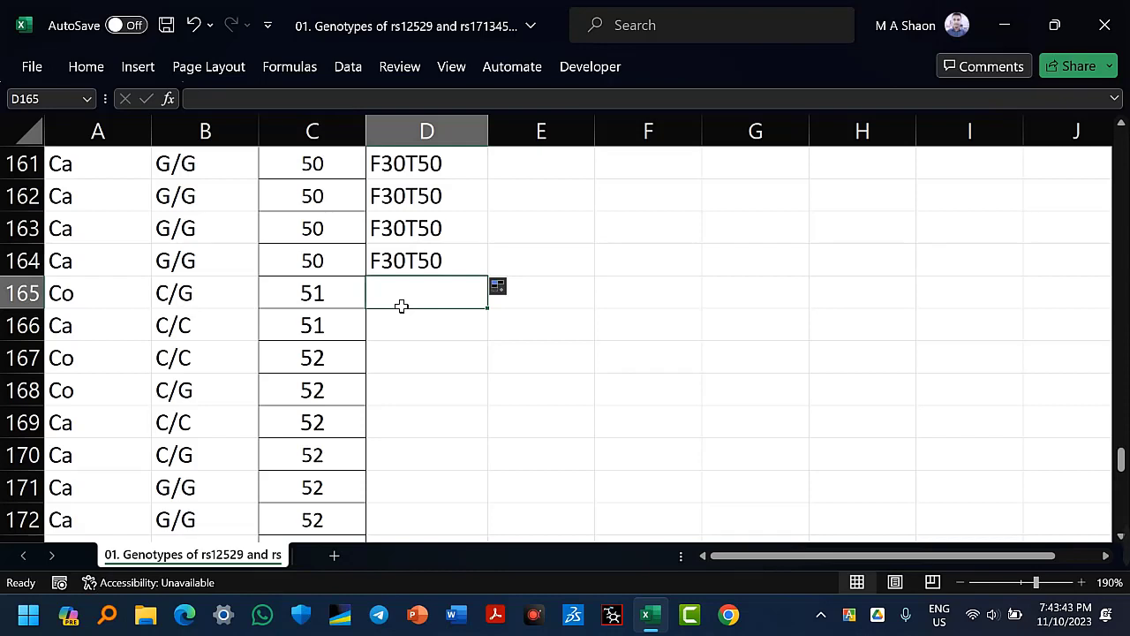
Enter >50 in D165 and D166 and fill the label down to the last data row.
type(">")
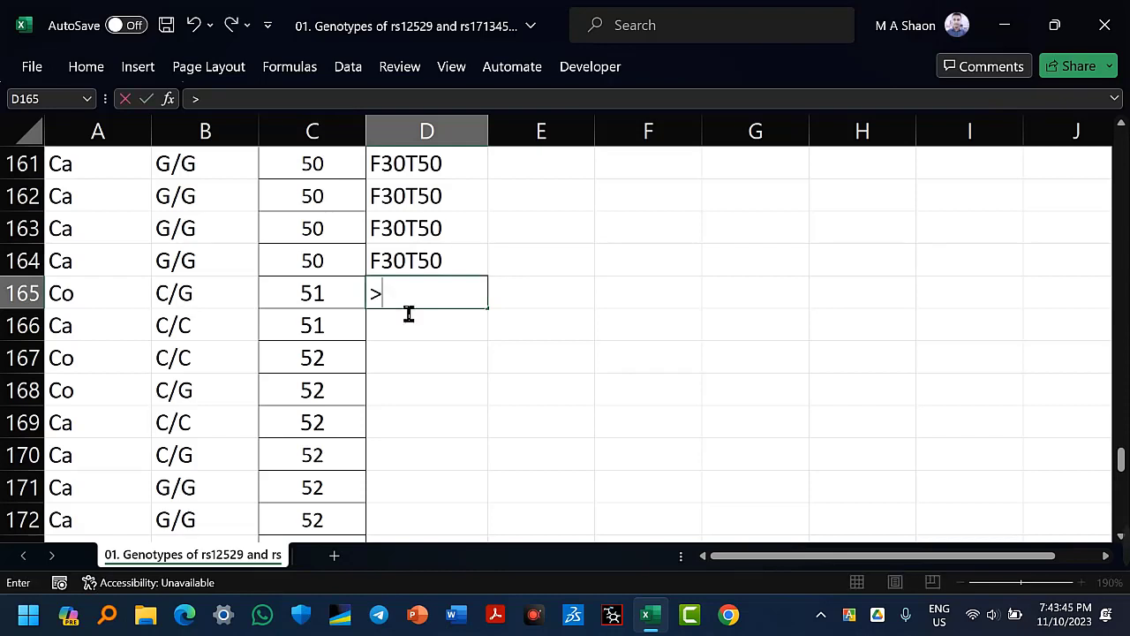
type("50")
left_click(391, 328)
left_click(399, 292)
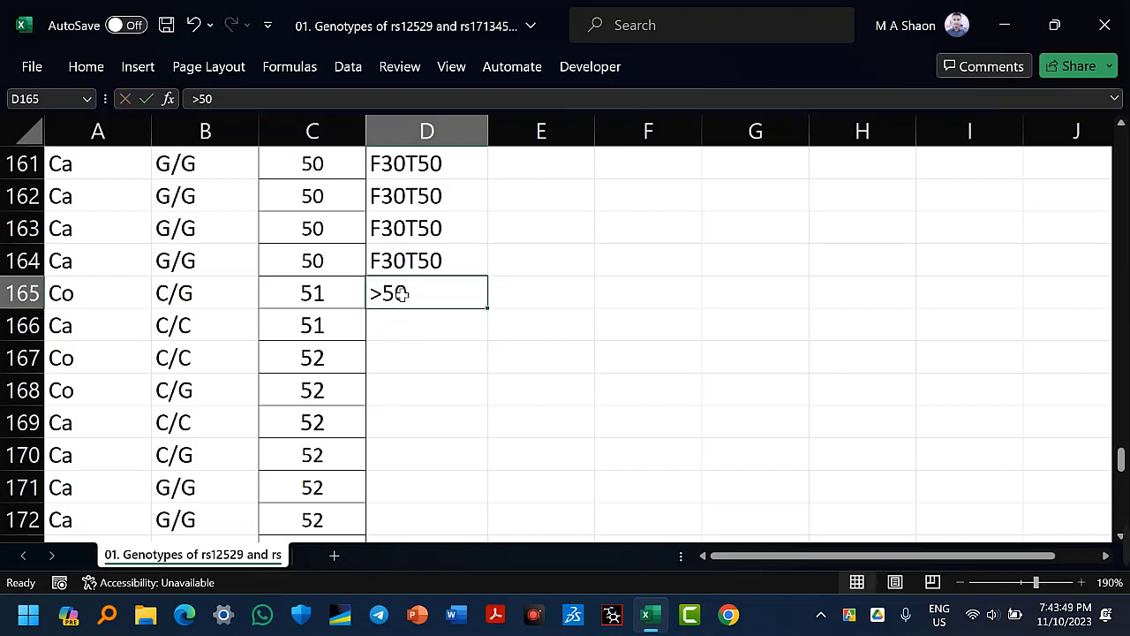
left_click(407, 326)
type(".50")
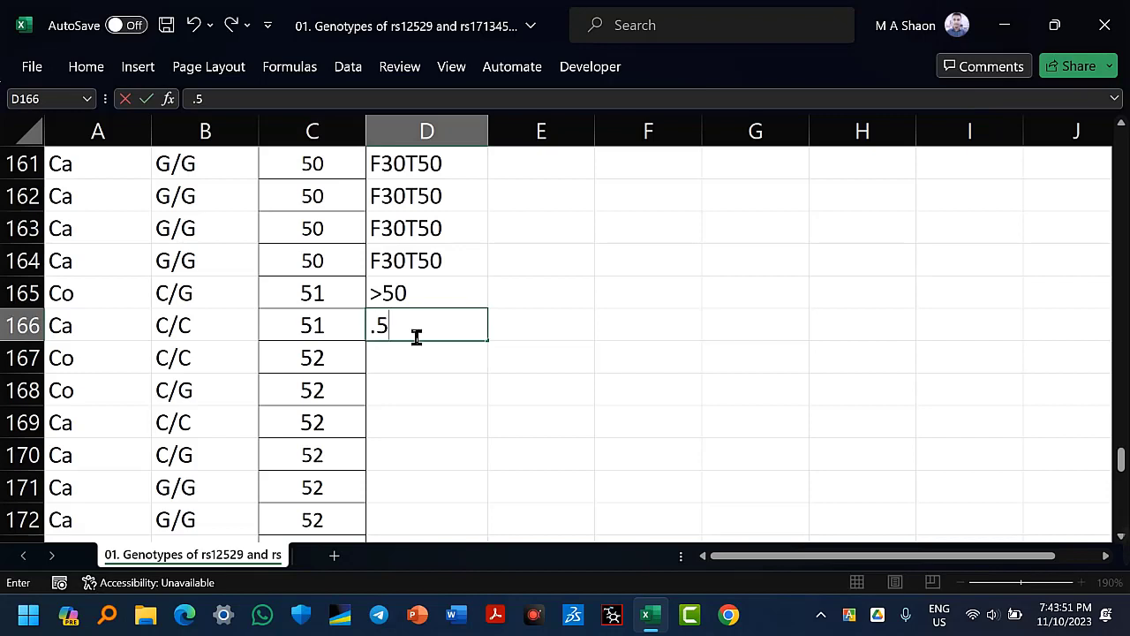
key("BackSpace")
key("BackSpace")
type("50")
left_click_drag(424, 295, 496, 499)
left_click(600, 457)
Review the AgeGroup labels against the ages from the end of the data back to the first rows.
scroll(601, 457, "up", 20)
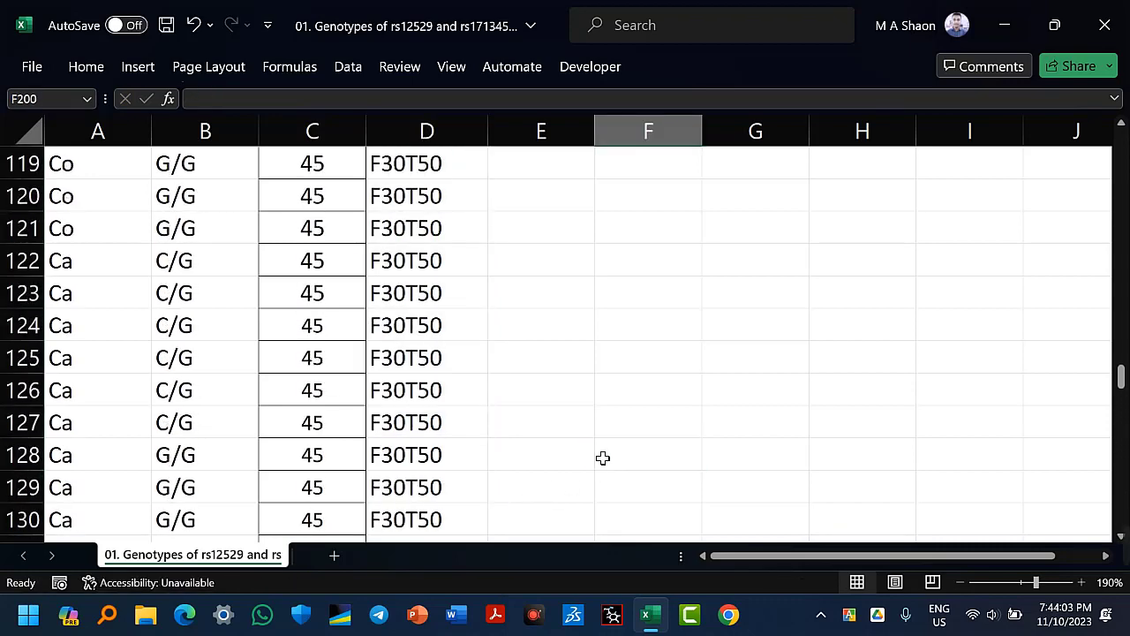
scroll(602, 456, "up", 20)
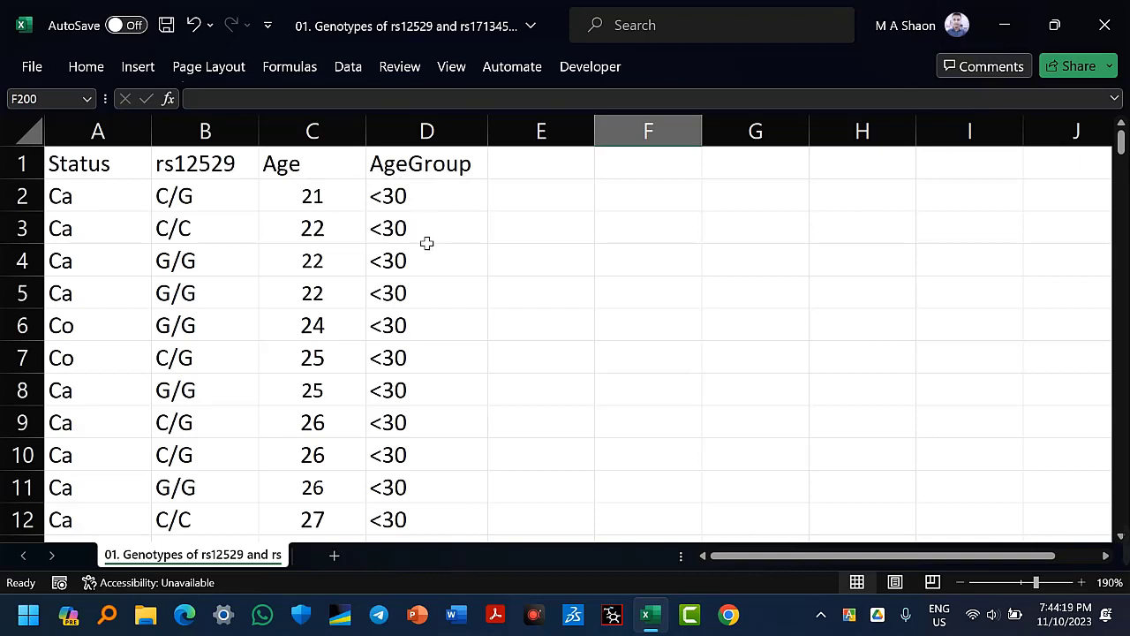
left_click(434, 327)
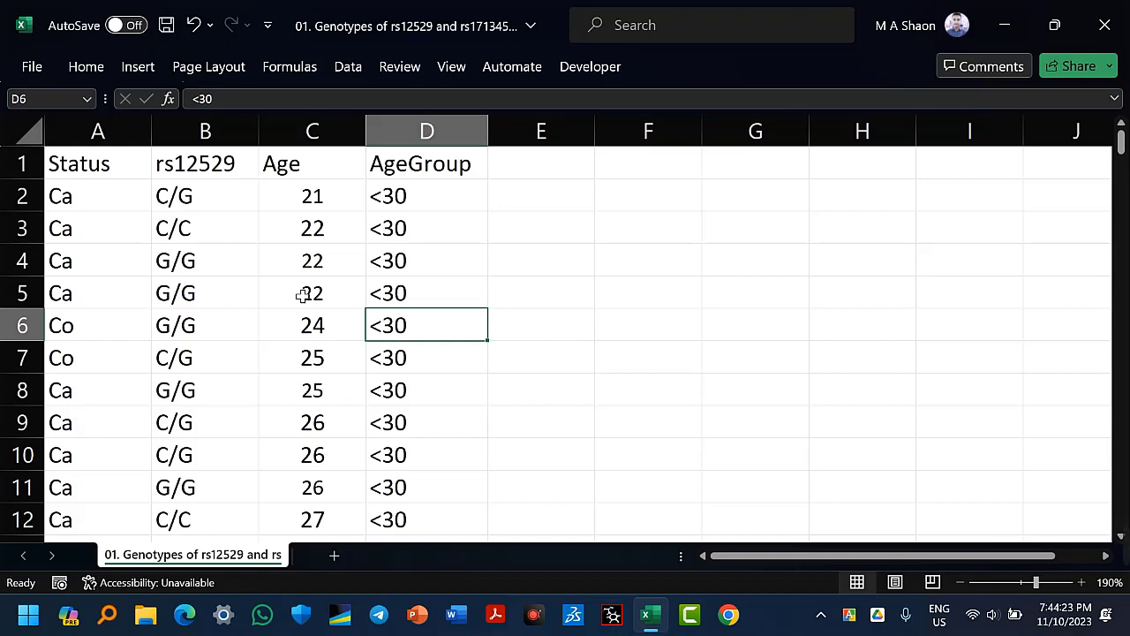
left_click(334, 334)
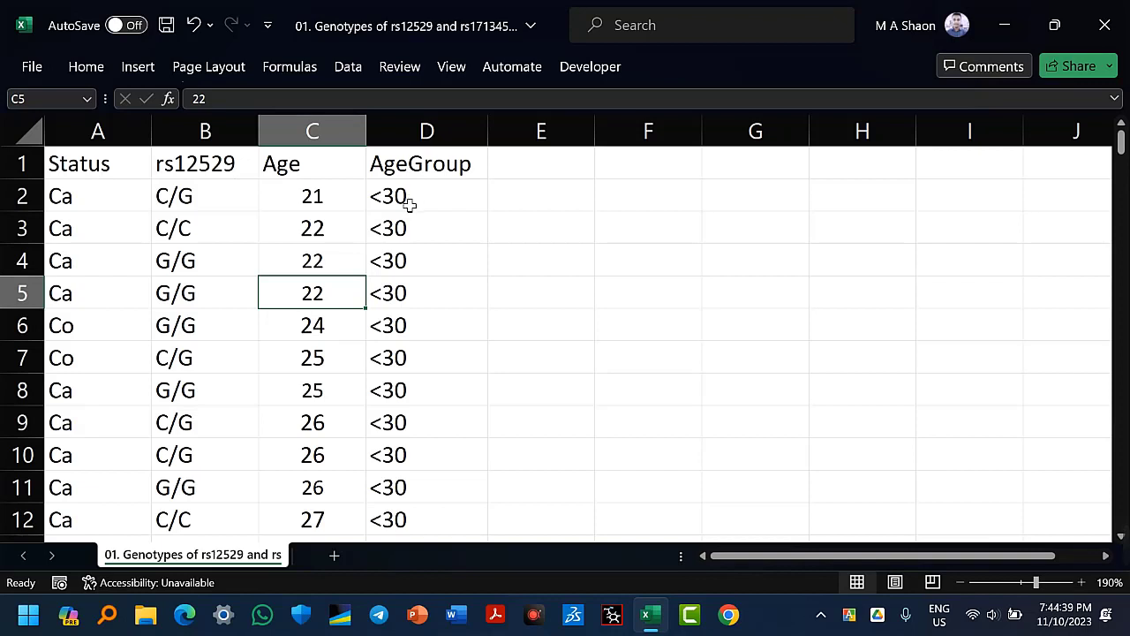
Delete the empty columns E to J beside the AgeGroup column.
left_click(344, 227)
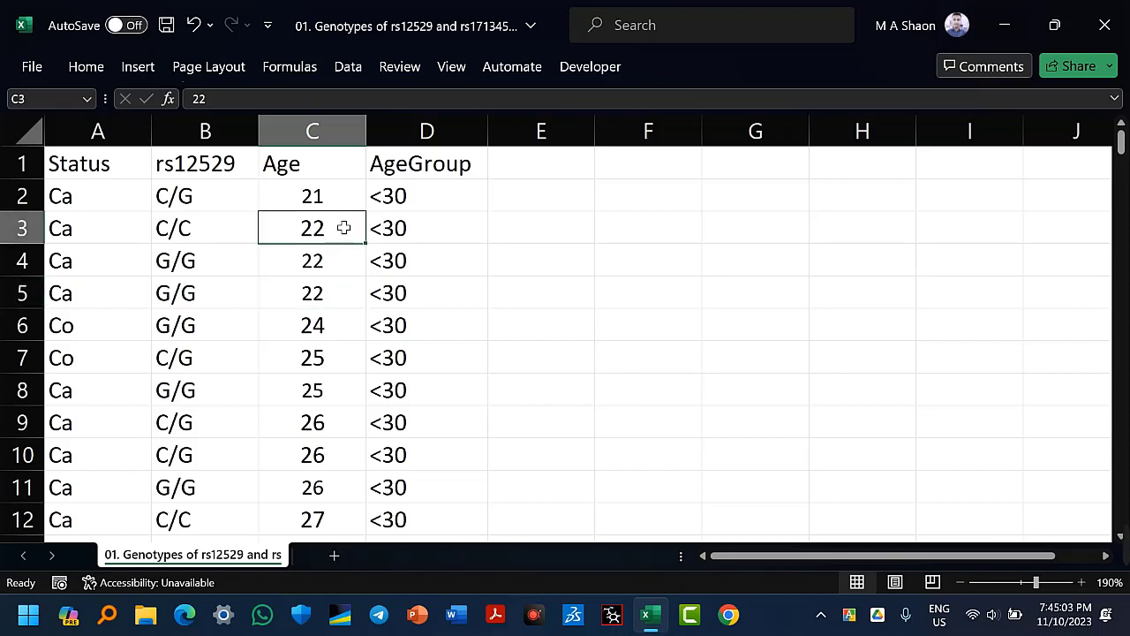
left_click(605, 252)
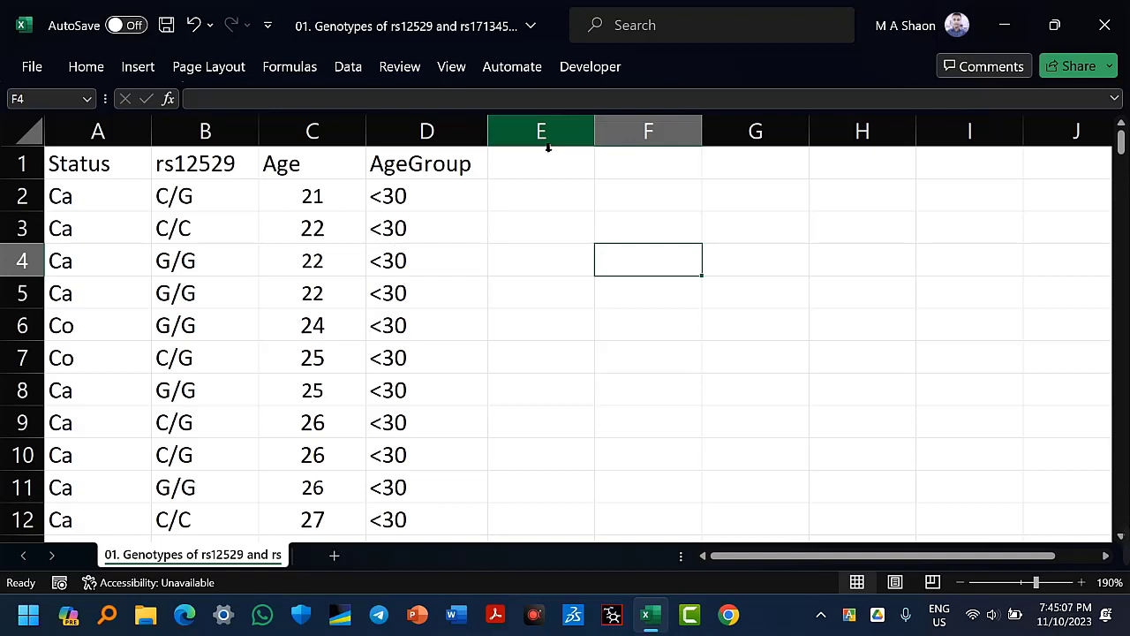
left_click_drag(548, 149, 1059, 155)
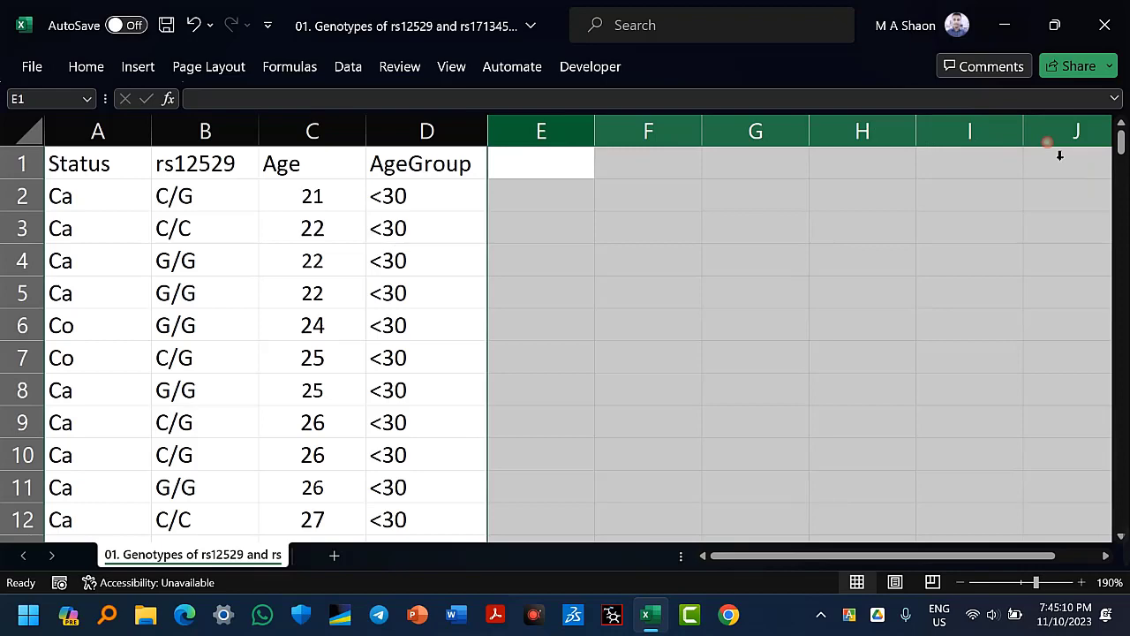
right_click(755, 133)
left_click(818, 351)
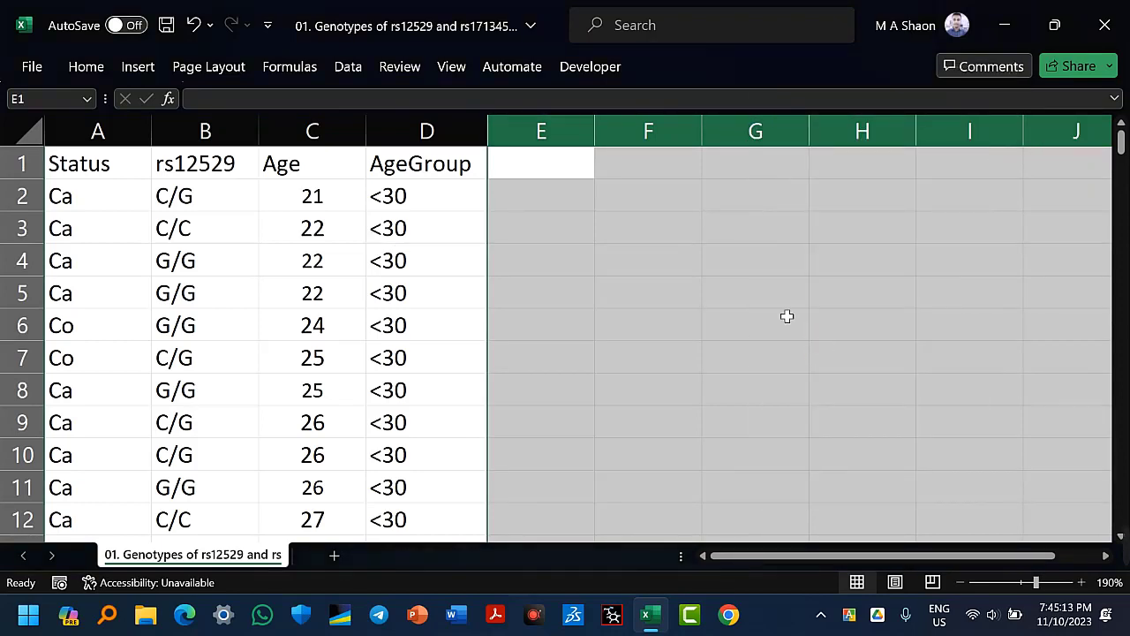
Delete the empty rows 202 to 214 below the last data record.
scroll(671, 292, "down", 20)
scroll(685, 358, "down", 20)
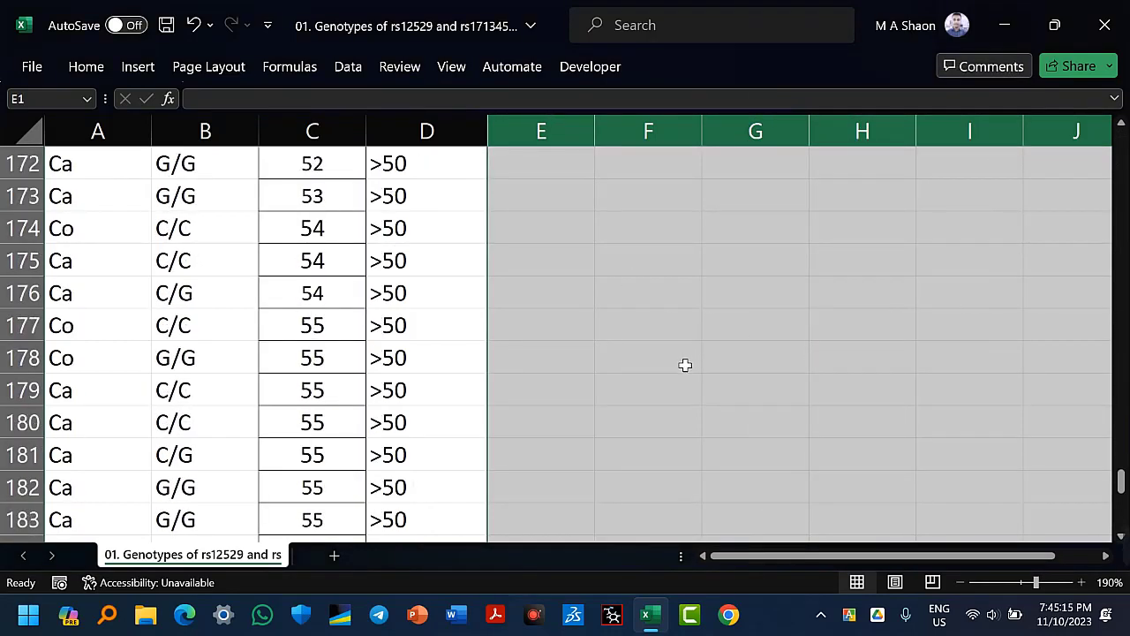
scroll(686, 393, "up", 11)
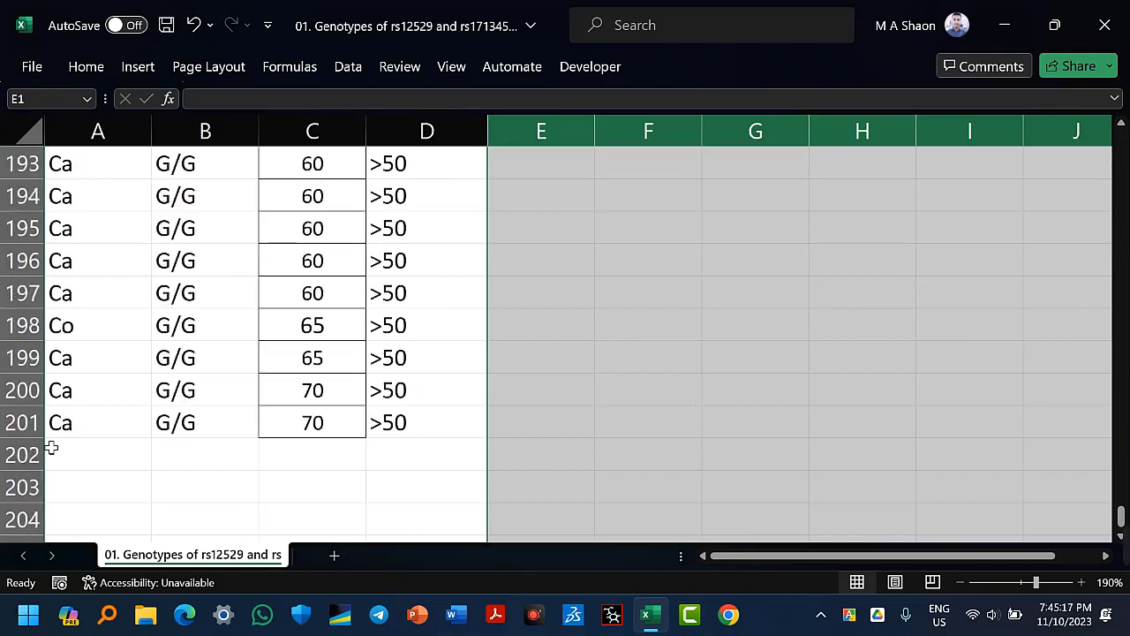
left_click_drag(40, 453, 51, 519)
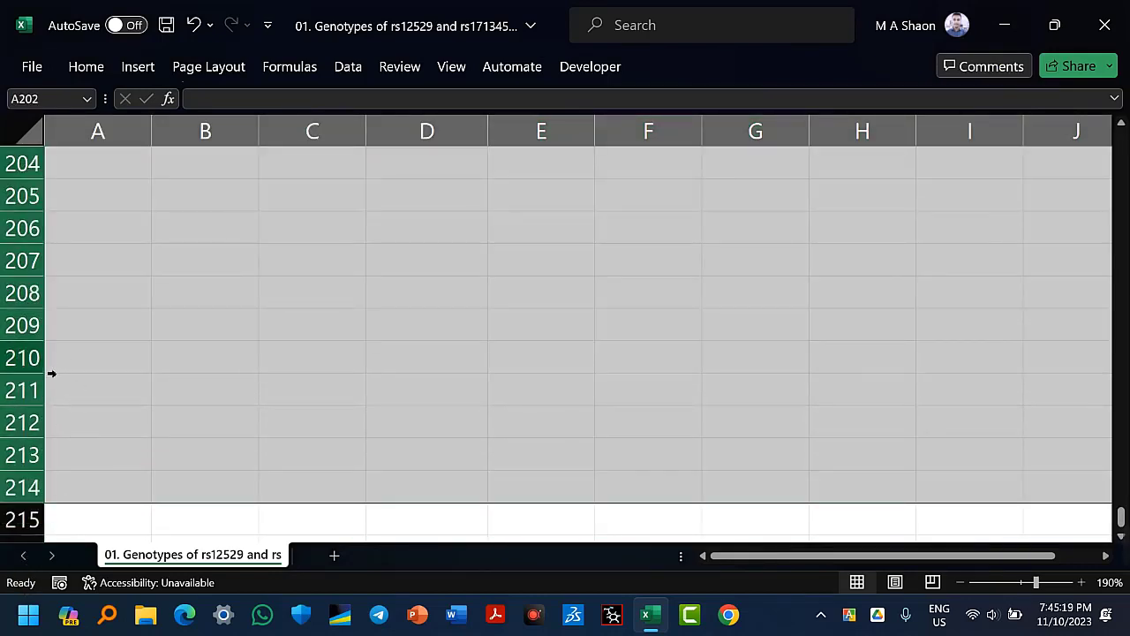
right_click(33, 362)
left_click(111, 442)
scroll(442, 385, "up", 1)
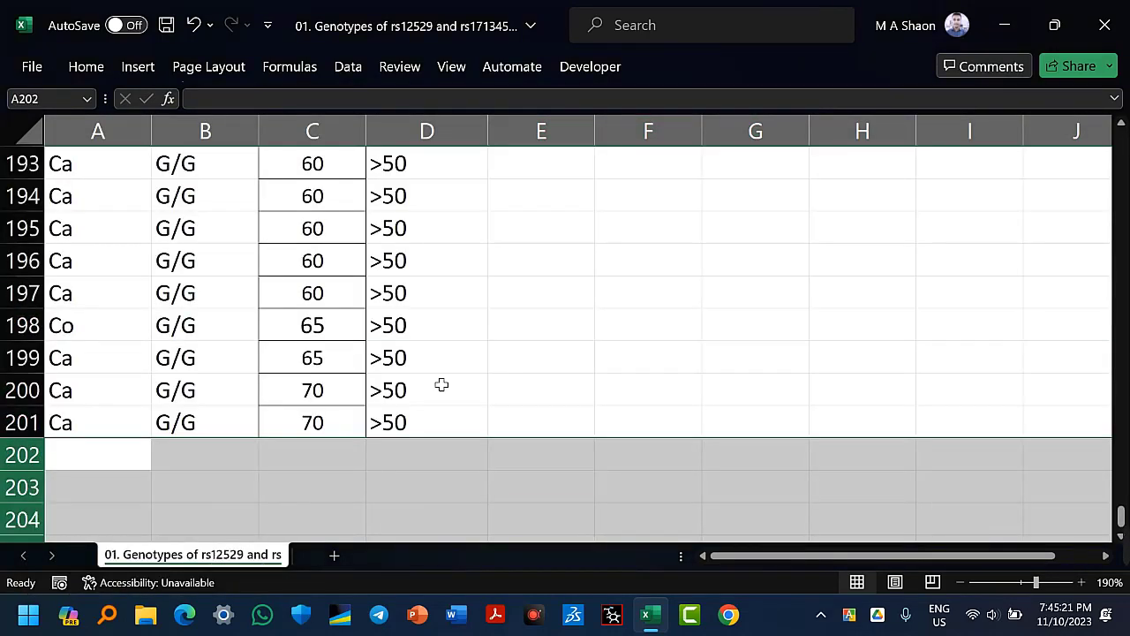
left_click(194, 454)
Return to the first rows of the sheet and save the genotype data file.
scroll(588, 415, "up", 20)
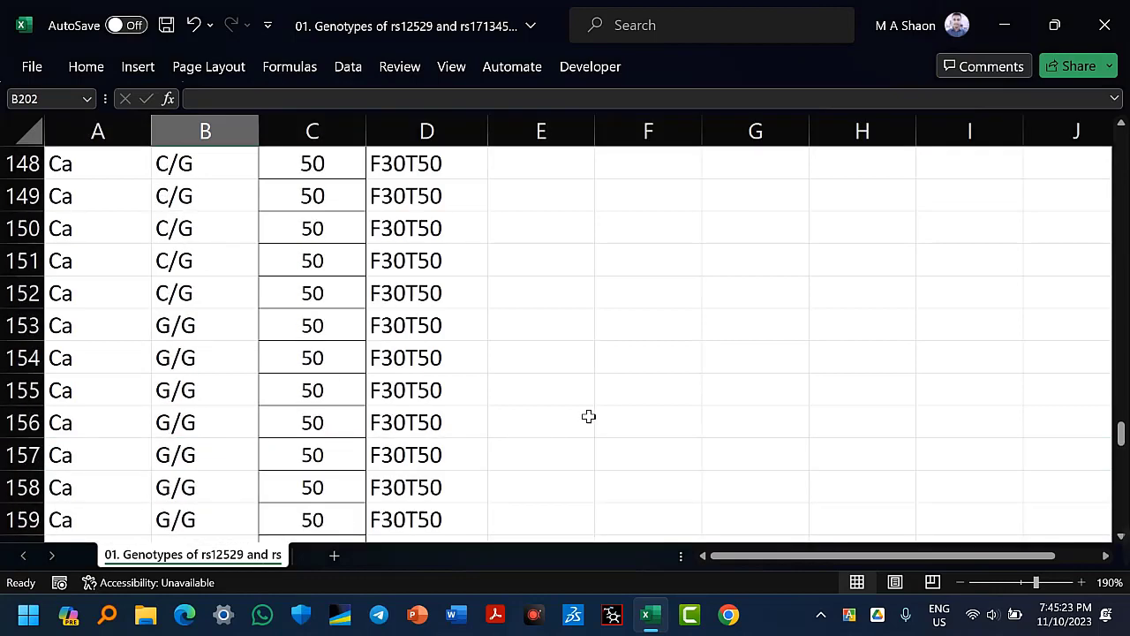
scroll(591, 415, "up", 20)
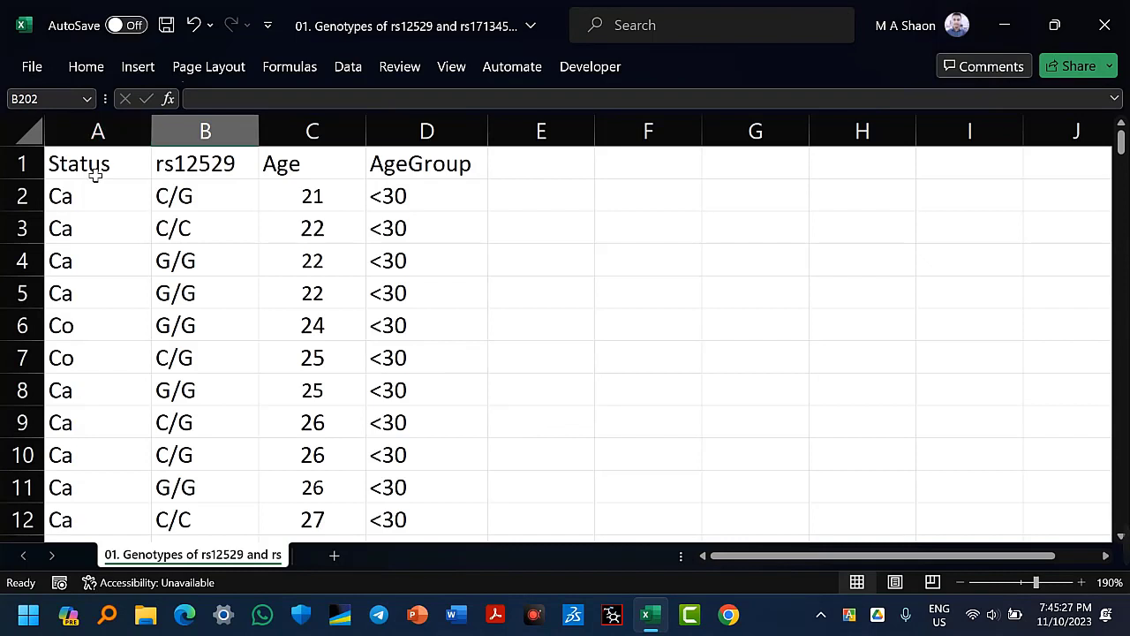
left_click(300, 236)
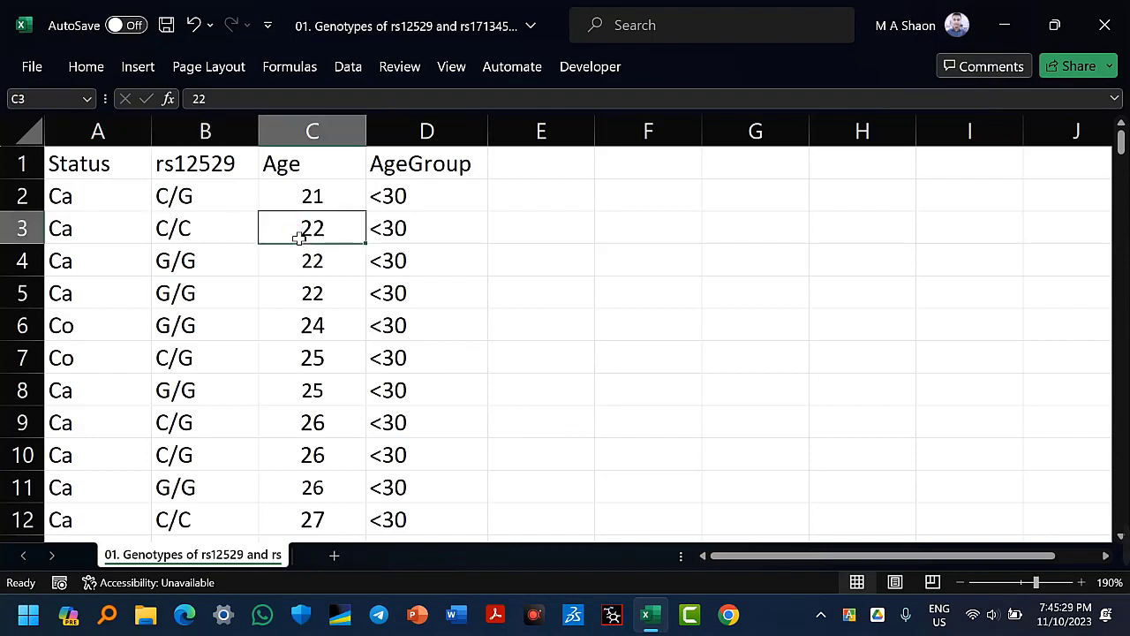
key("ctrl+s")
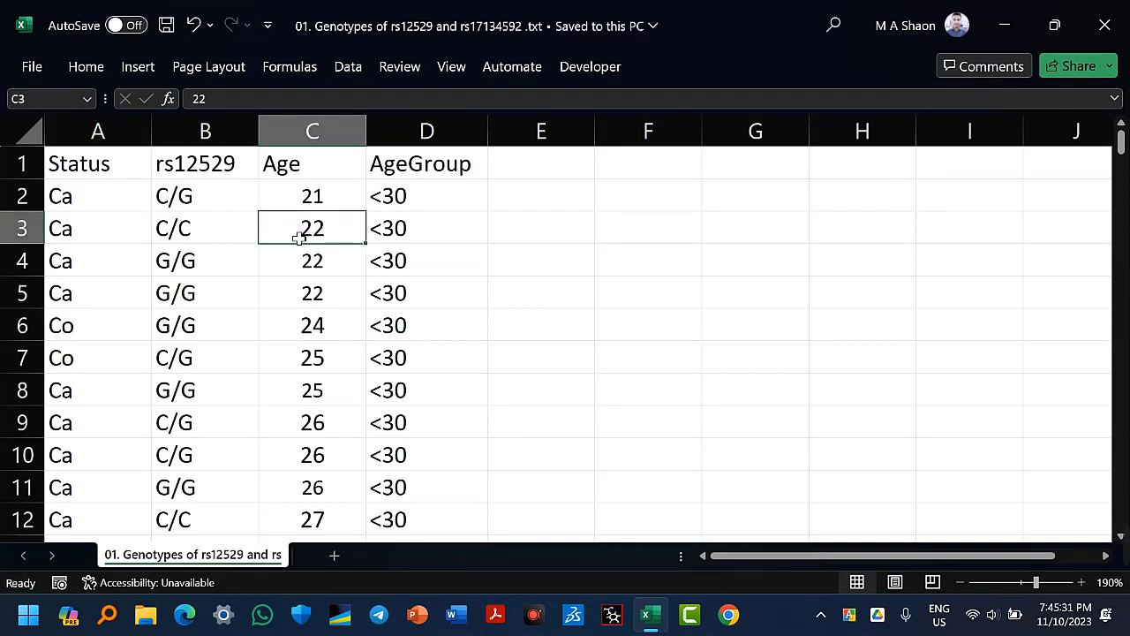
Copy the whole data table, from the Status column to AgeGroup, including its header row.
left_click(94, 168)
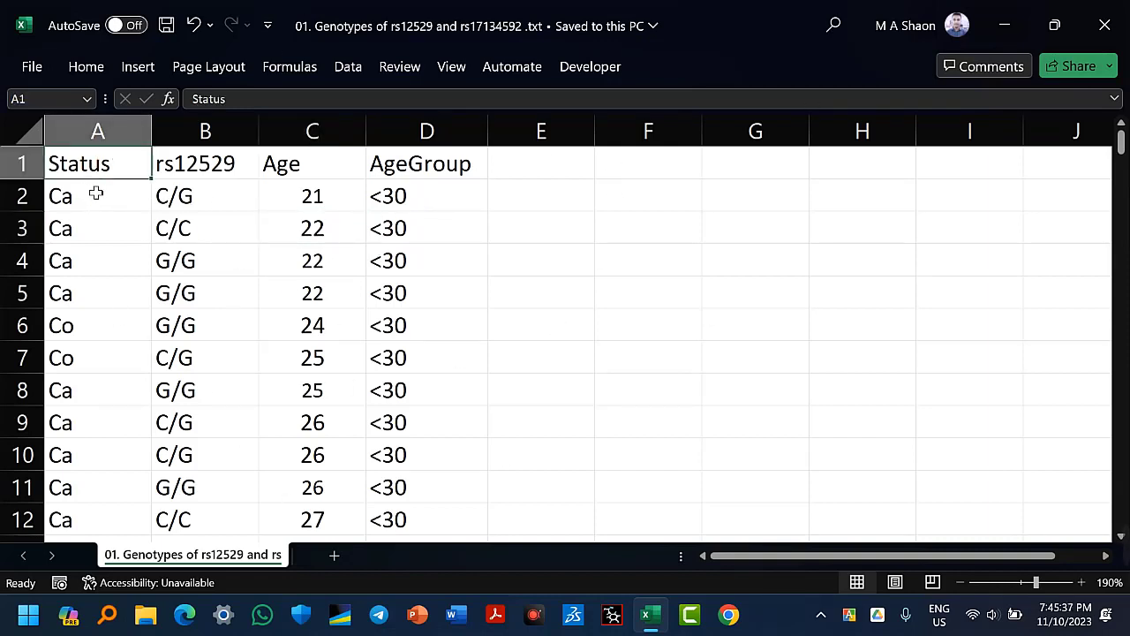
left_click(204, 237)
left_click(269, 297)
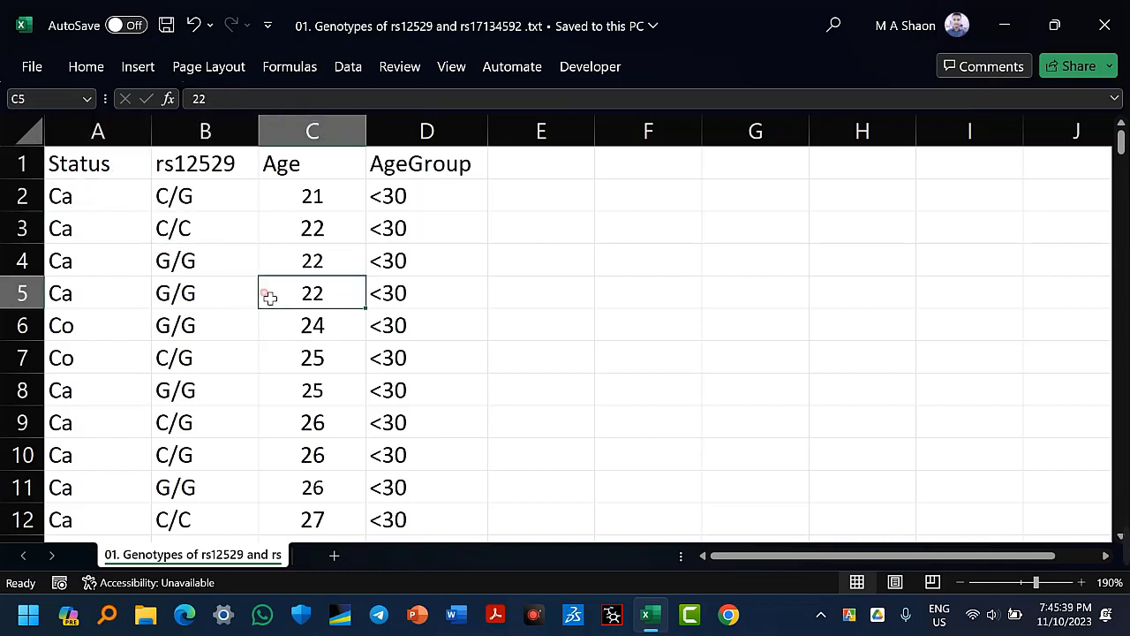
key("ctrl+a")
key("ctrl+c")
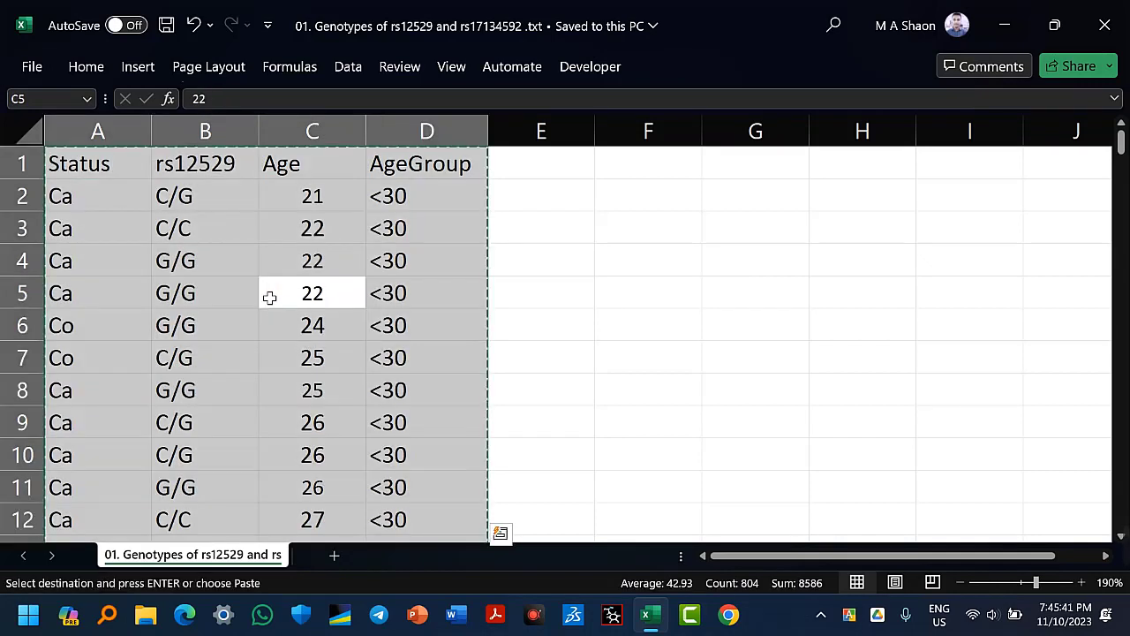
Switch to Chrome, open snpstats.net and start SNPStats to reach the data uploading page.
left_click(729, 615)
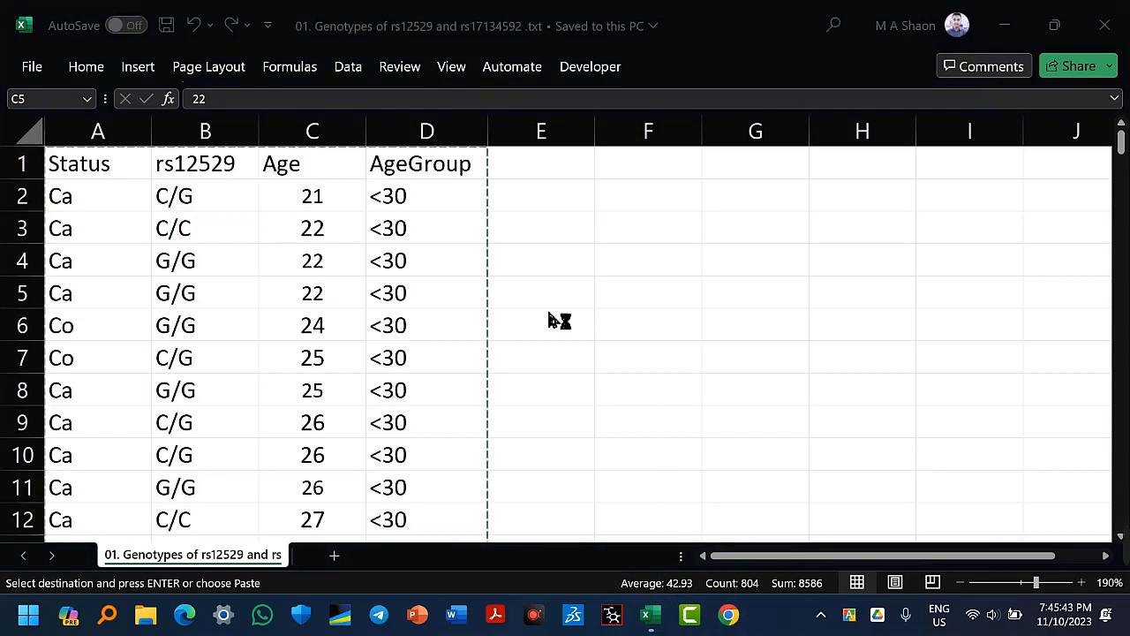
type("snp")
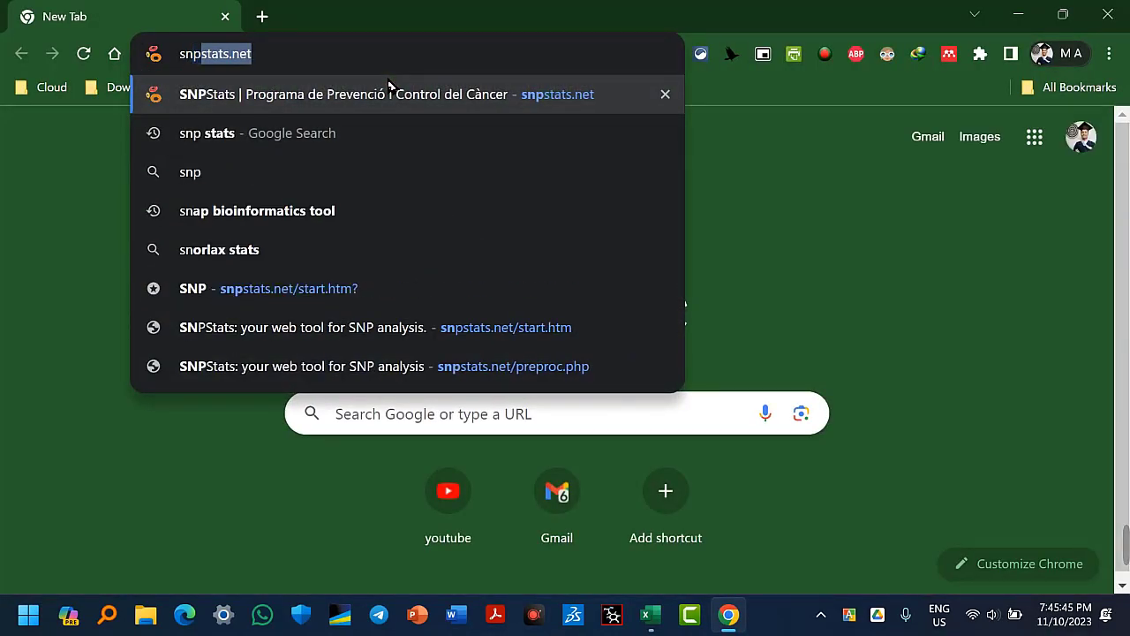
key("Return")
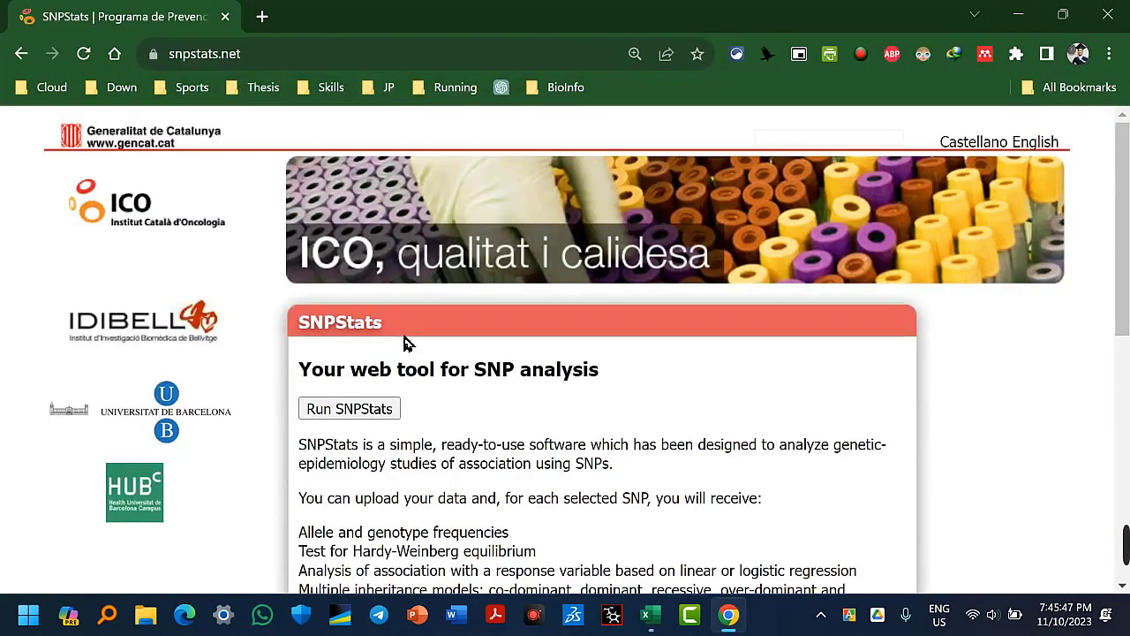
left_click(391, 408)
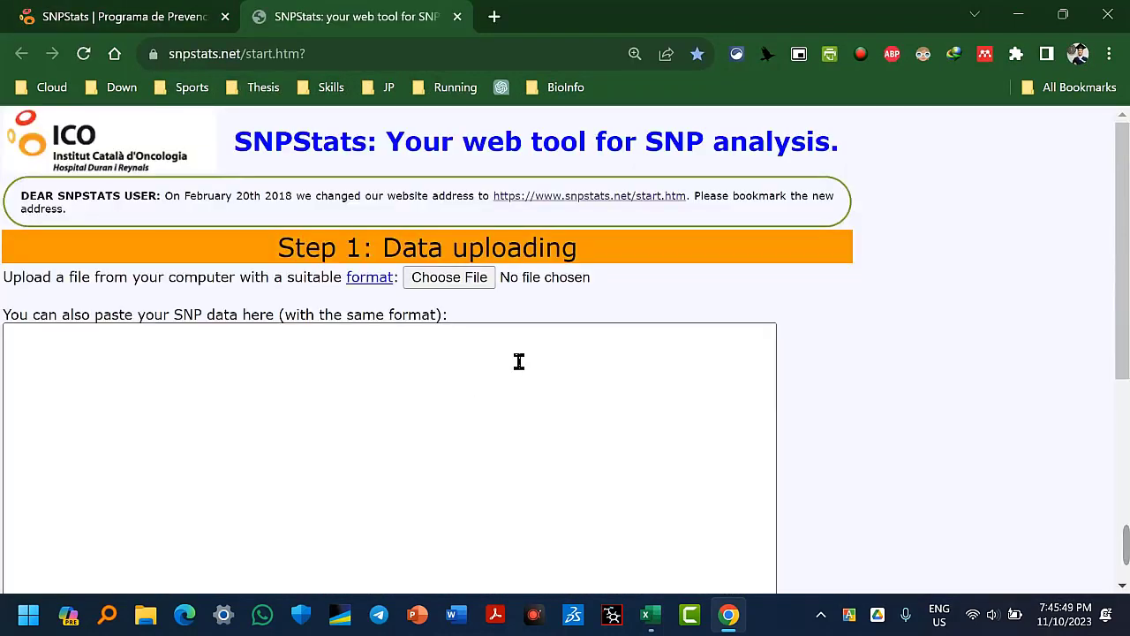
Paste the copied table into the SNP data box and remove the blank line after the last record.
left_click(519, 361)
key("ctrl+v")
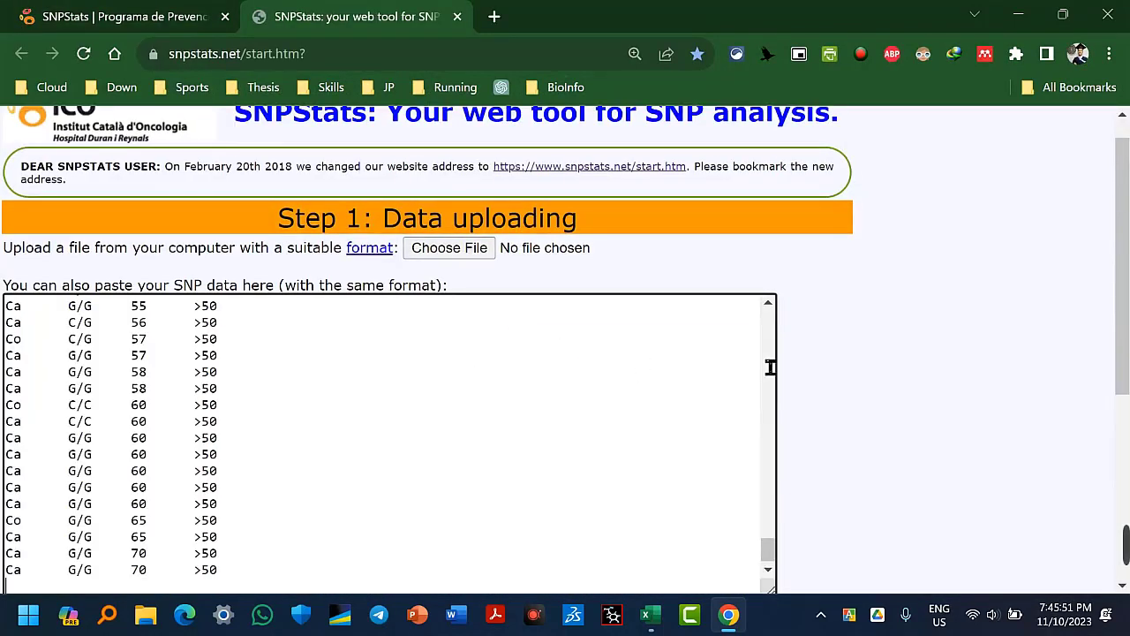
scroll(853, 383, "down", 3)
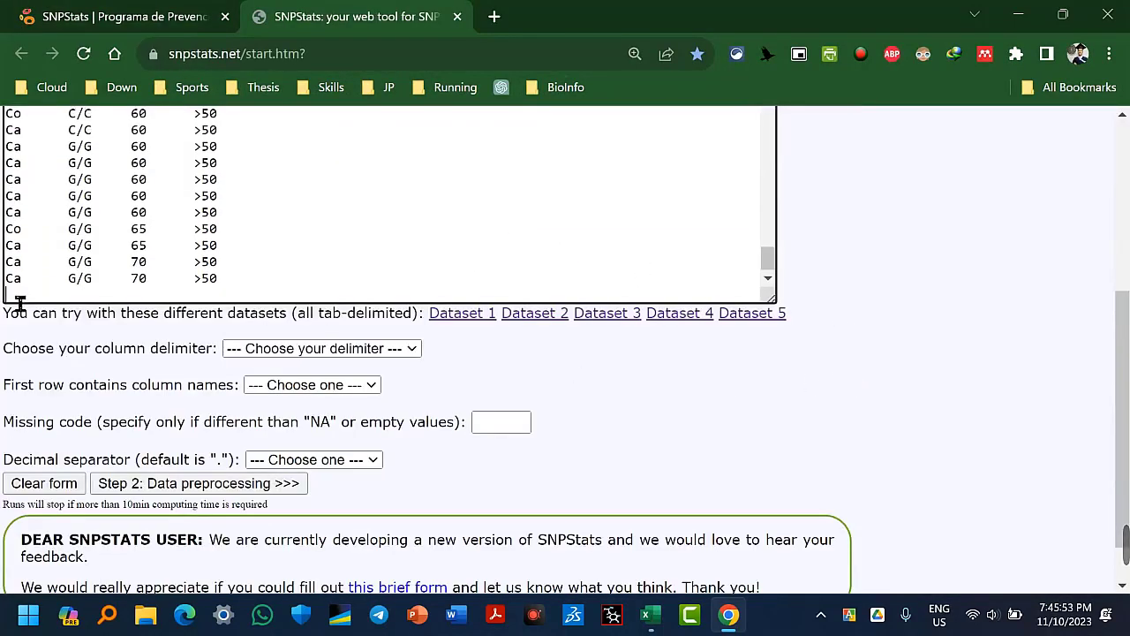
scroll(123, 316, "down", 1)
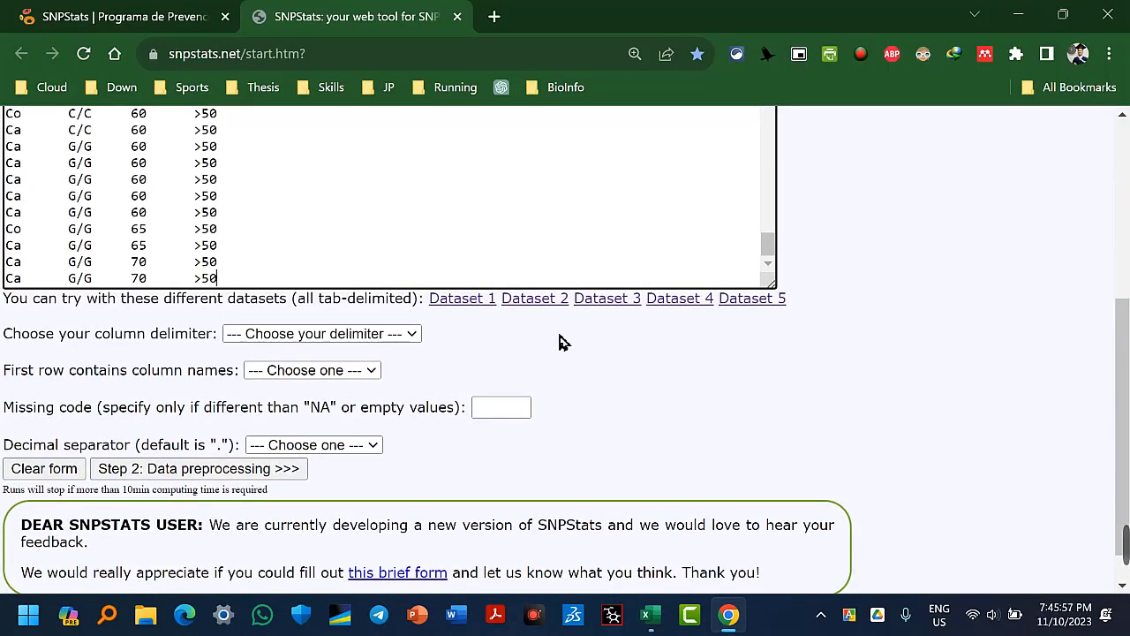
scroll(970, 311, "up", 2)
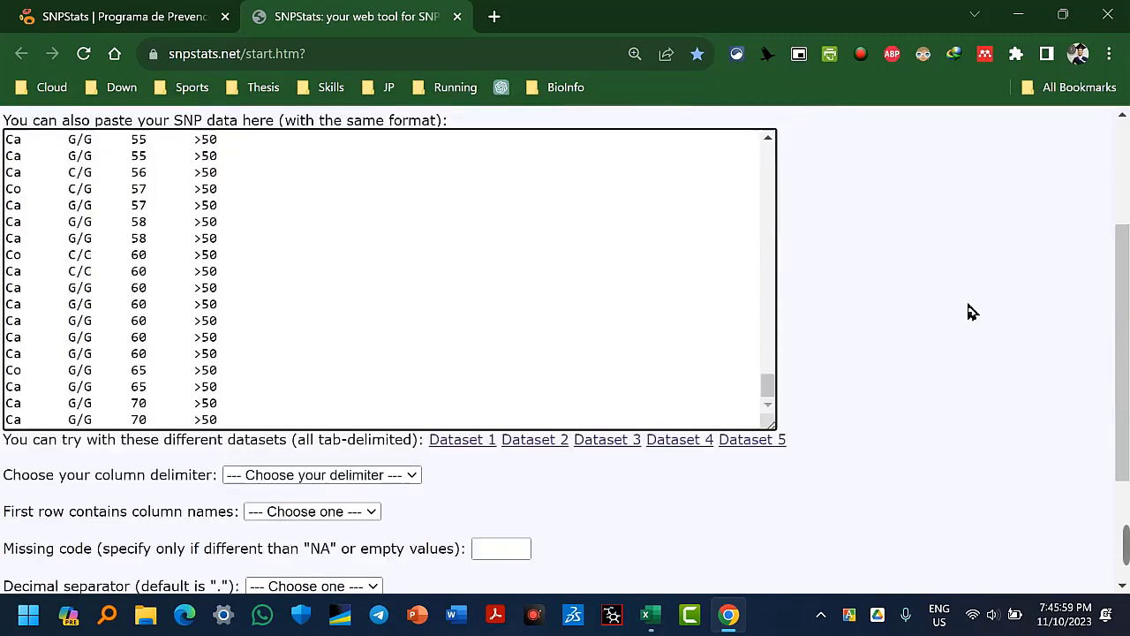
Set the column delimiter to Tabulator, first row contains column names to Yes, and the decimal separator to Dot.
scroll(970, 311, "down", 3)
left_click(378, 293)
left_click(338, 326)
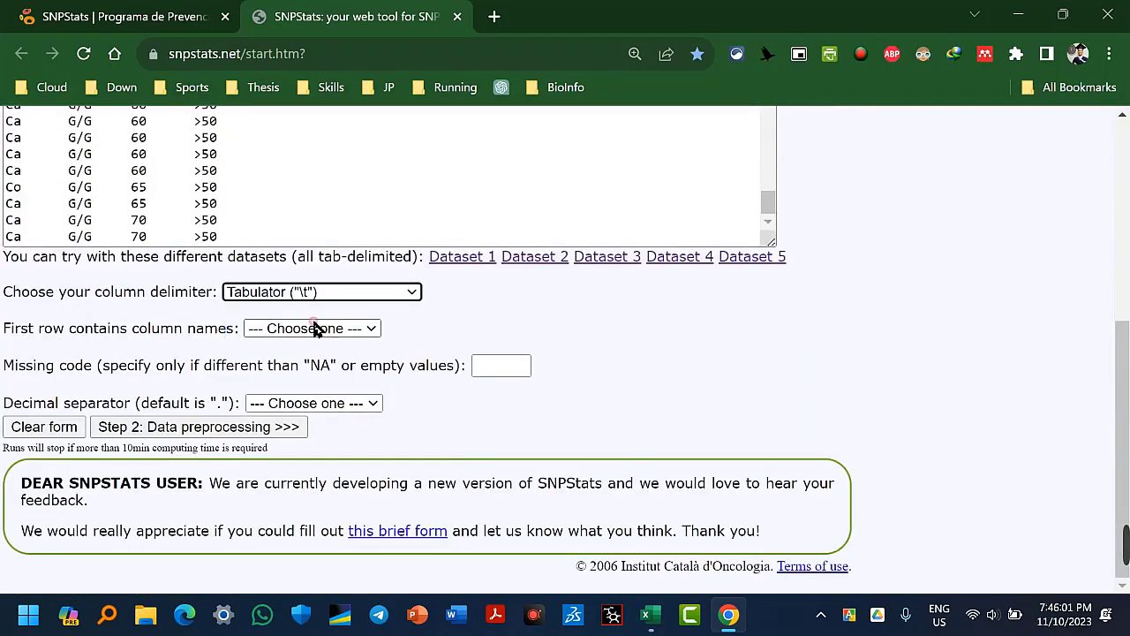
left_click(370, 329)
left_click(334, 367)
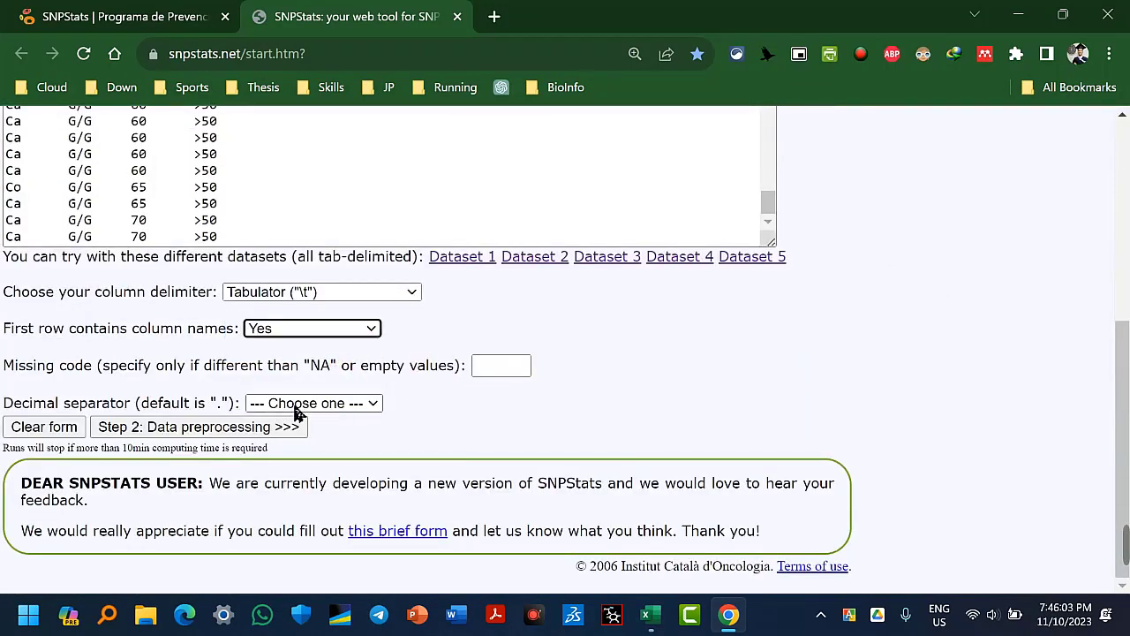
left_click(301, 404)
left_click(311, 457)
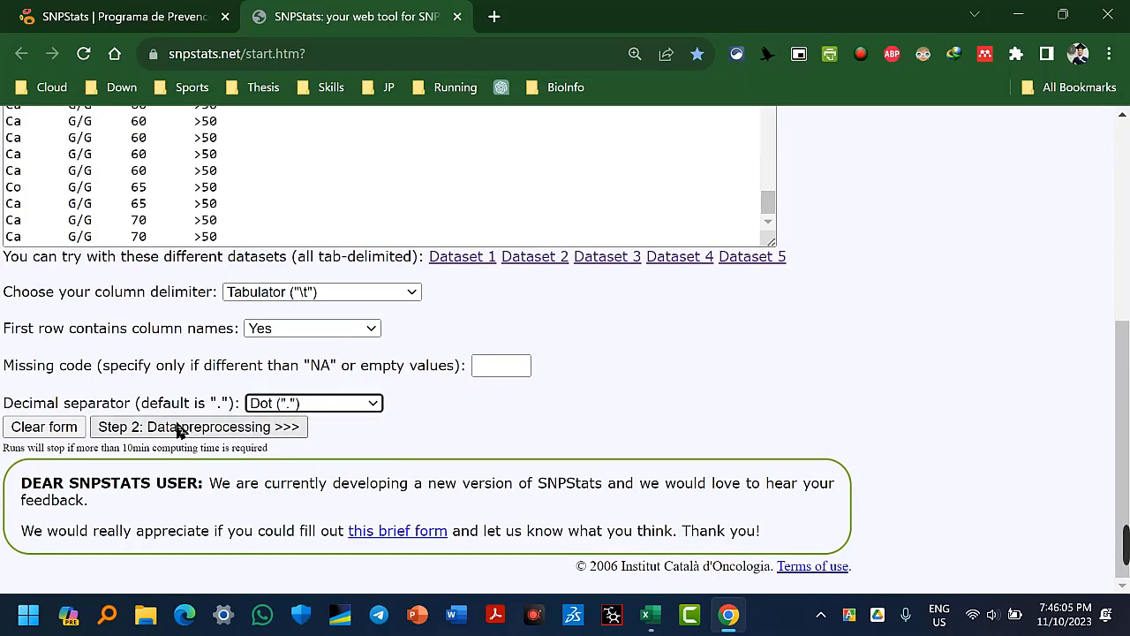
Check the completed upload form and continue to Step 2: Data preprocessing.
scroll(524, 348, "up", 8)
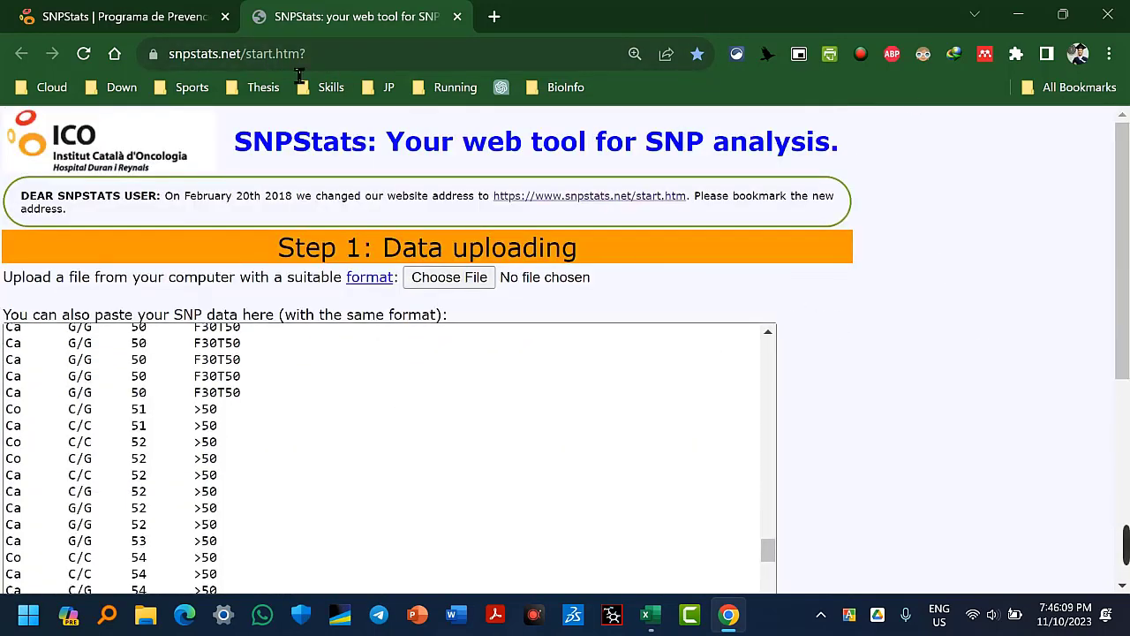
scroll(797, 290, "down", 5)
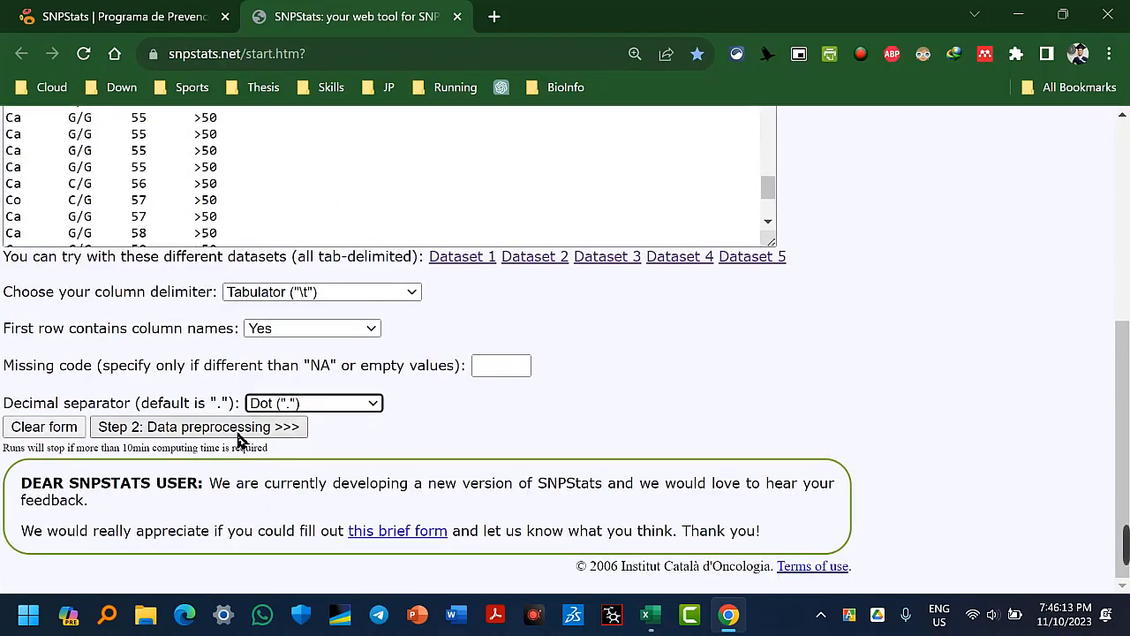
left_click(276, 431)
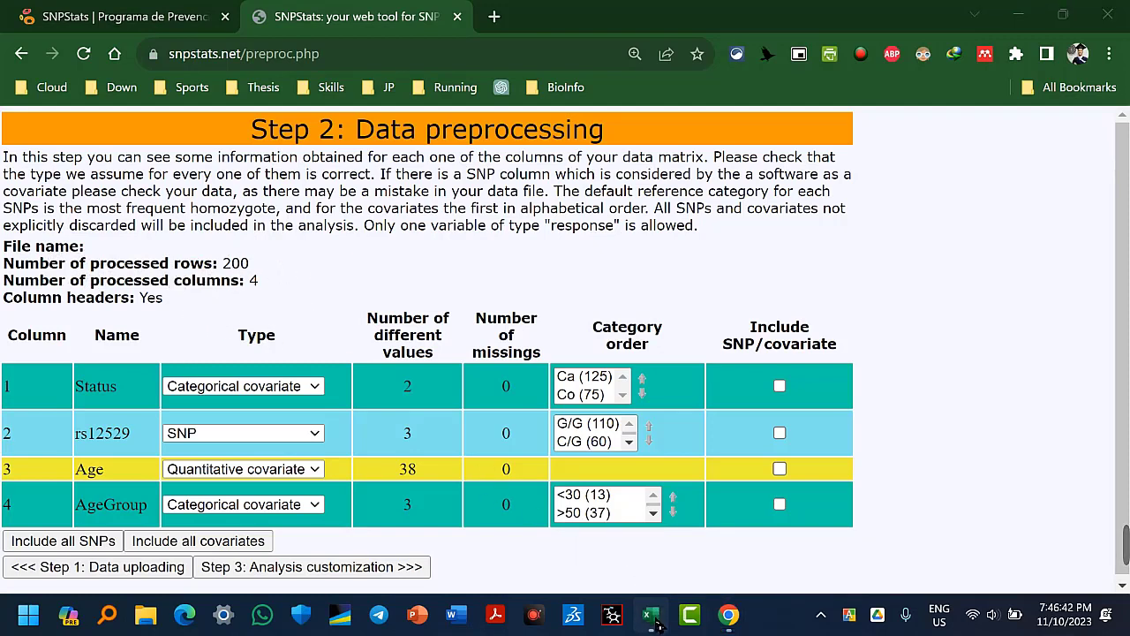
Switch to Excel to check the table's number of data rows against the processed rows, and return to SNPStats in Chrome.
left_click(648, 615)
scroll(214, 409, "down", 9)
scroll(215, 409, "down", 20)
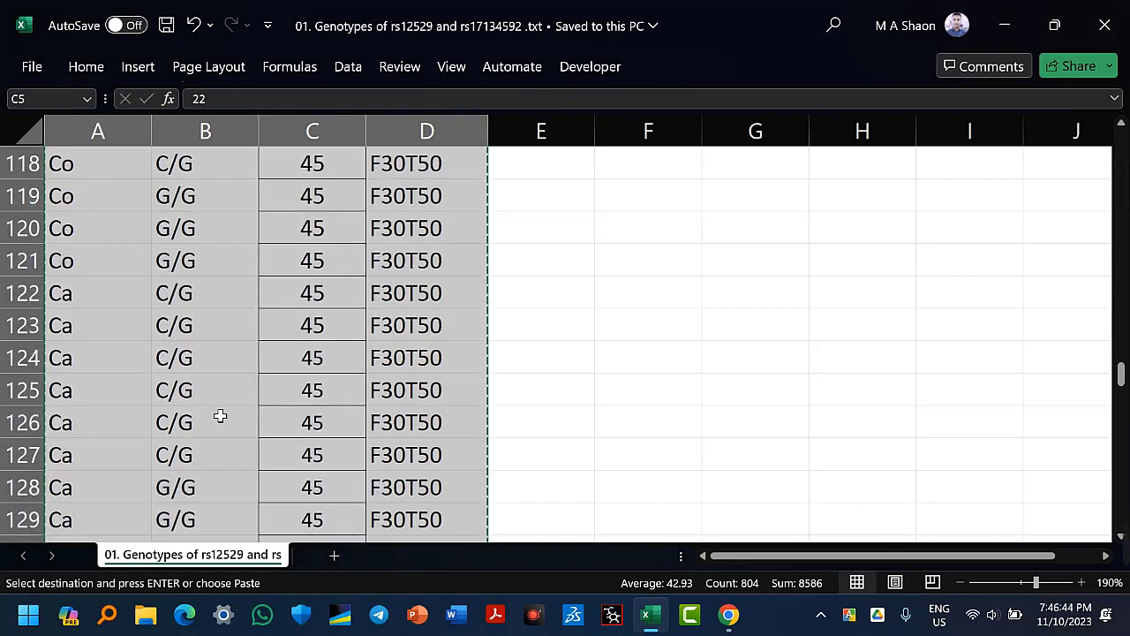
scroll(226, 448, "down", 7)
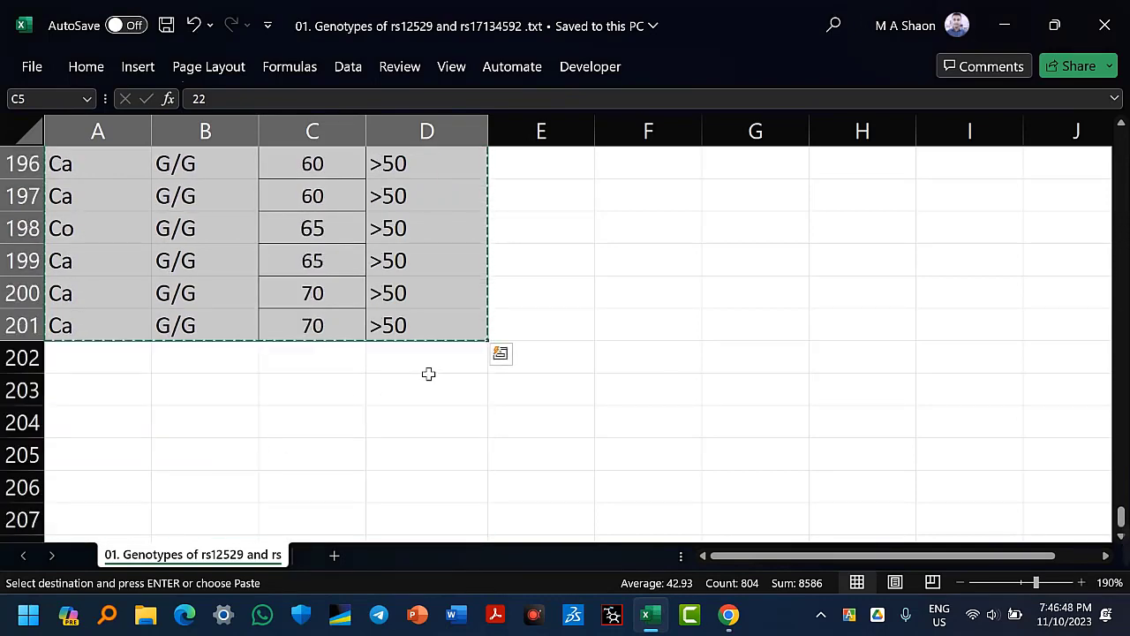
scroll(428, 374, "up", 20)
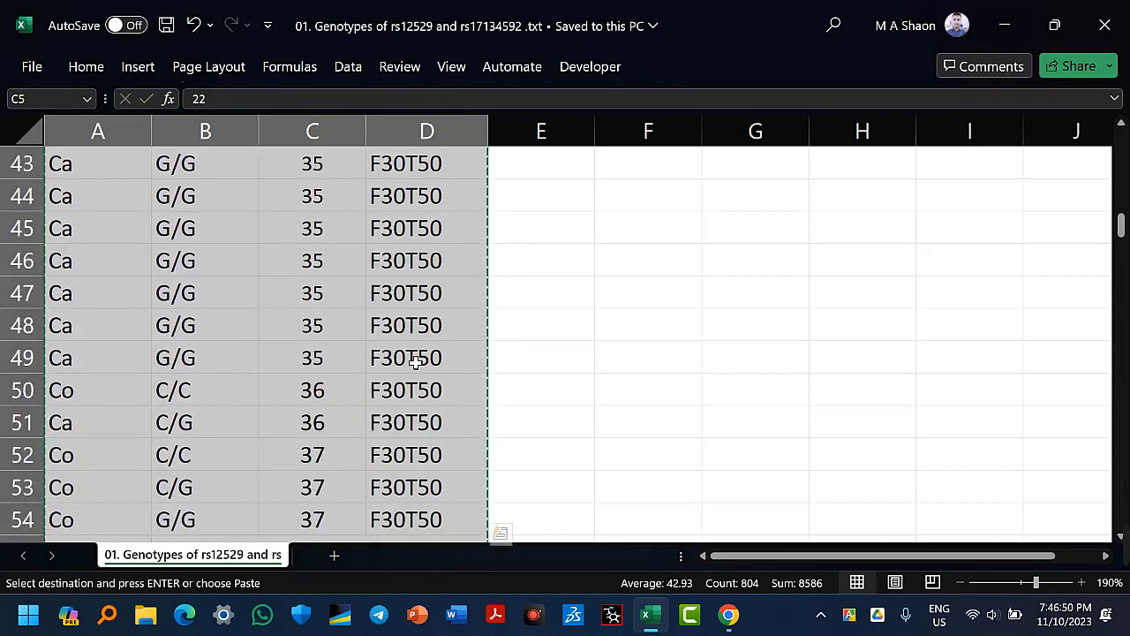
scroll(415, 361, "up", 14)
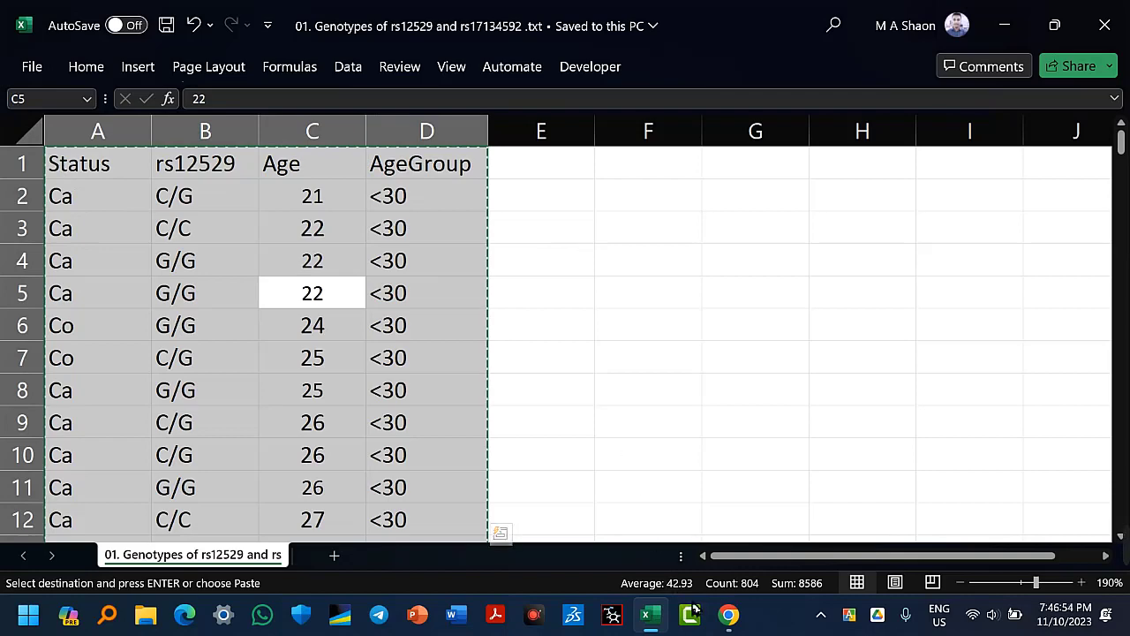
left_click(728, 615)
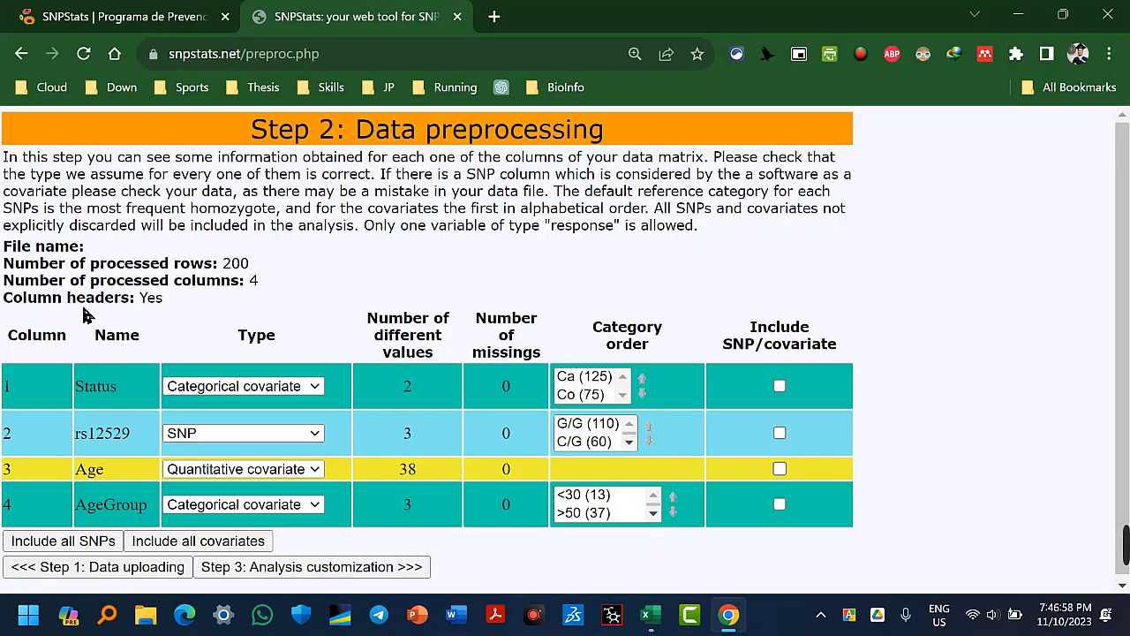
Switch to Excel to check the Status, rs12529, Age and AgeGroup columns against the processed columns, and return to SNPStats in Chrome.
left_click(651, 614)
left_click(84, 185)
left_click(189, 185)
left_click(310, 184)
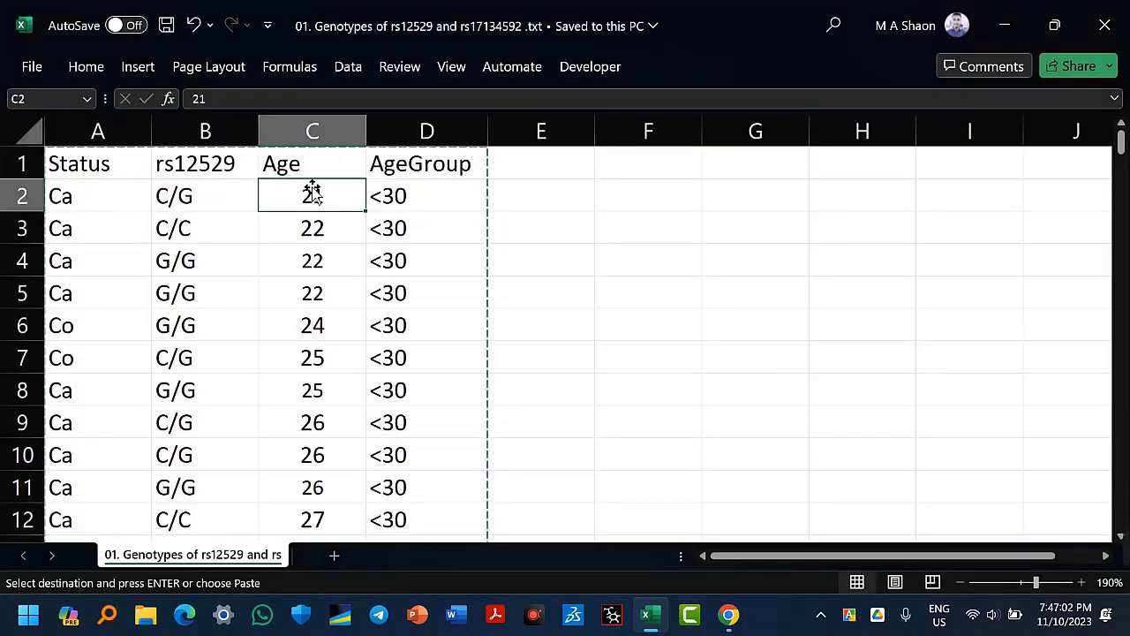
left_click(403, 189)
left_click(729, 615)
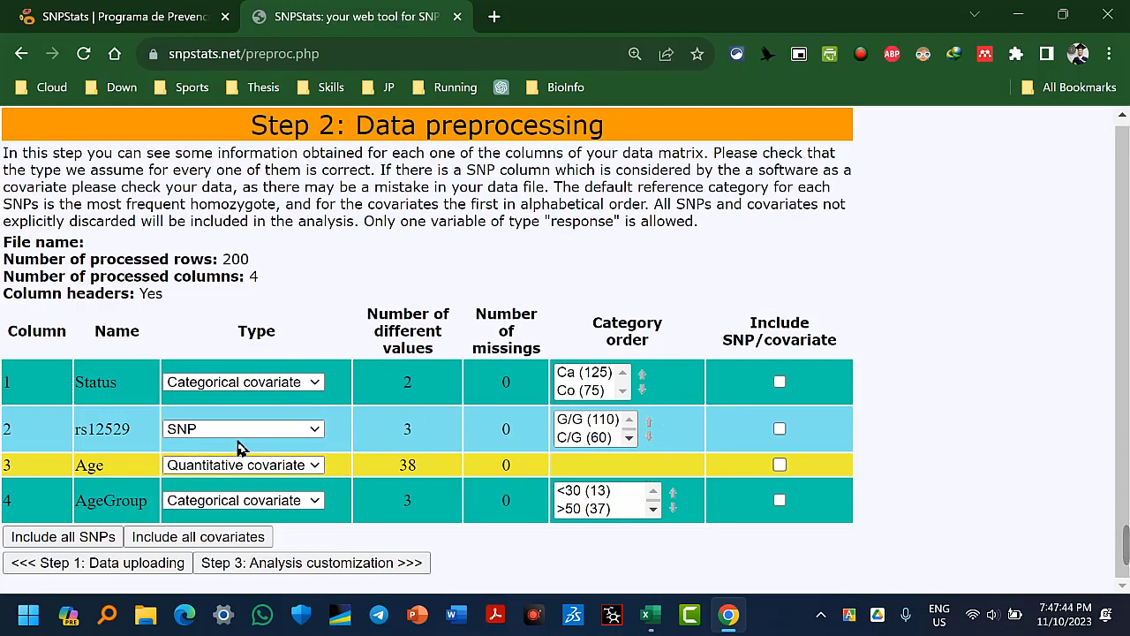
Check the type options of rs12529, Age and AgeGroup, choosing Quantitative covariate for Age and Categorical covariate for AgeGroup.
left_click(265, 431)
key("Escape")
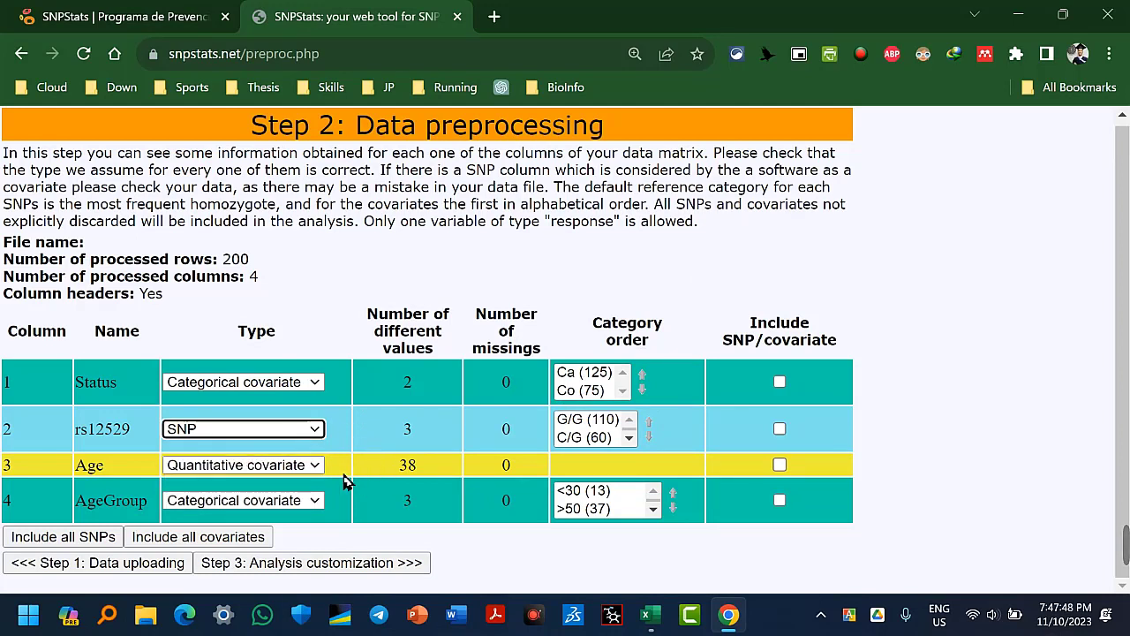
left_click(287, 477)
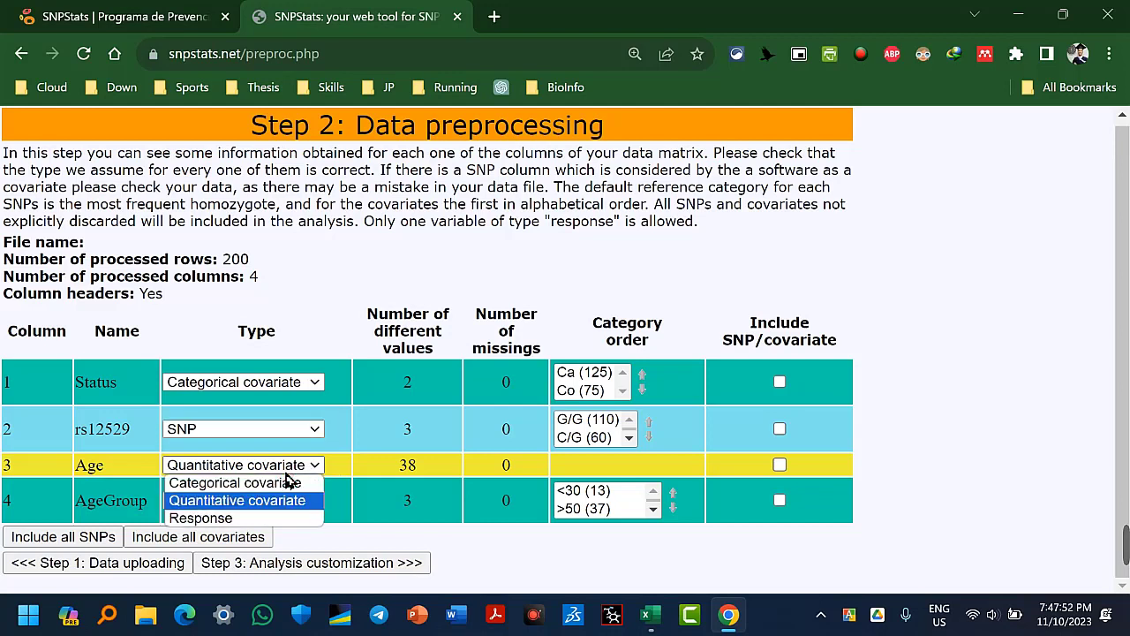
left_click(319, 466)
left_click(316, 474)
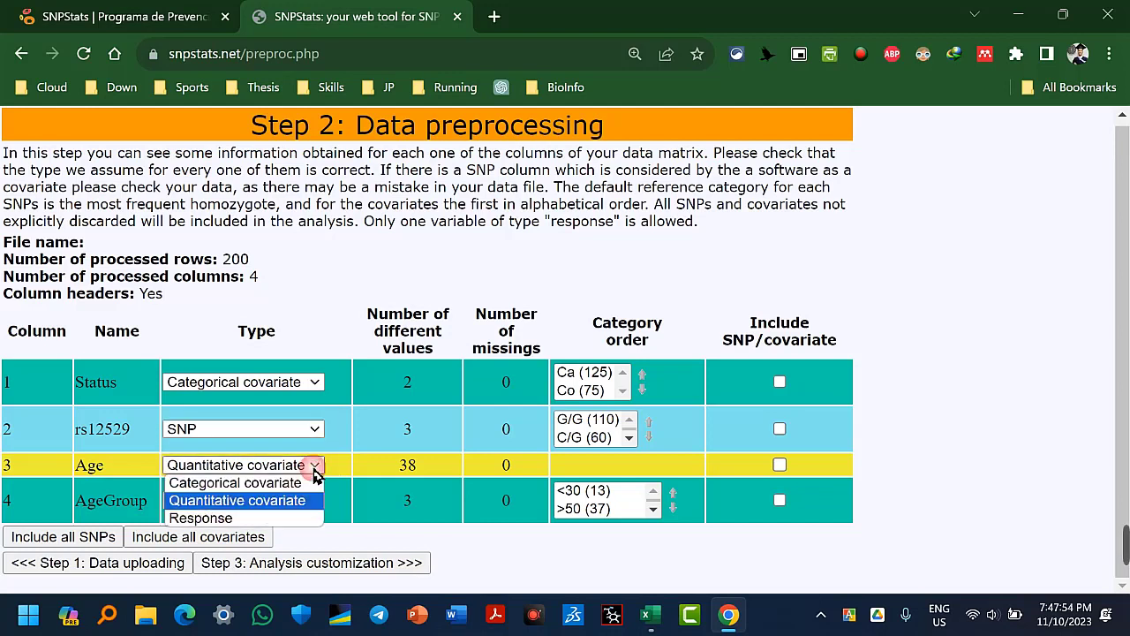
left_click(301, 501)
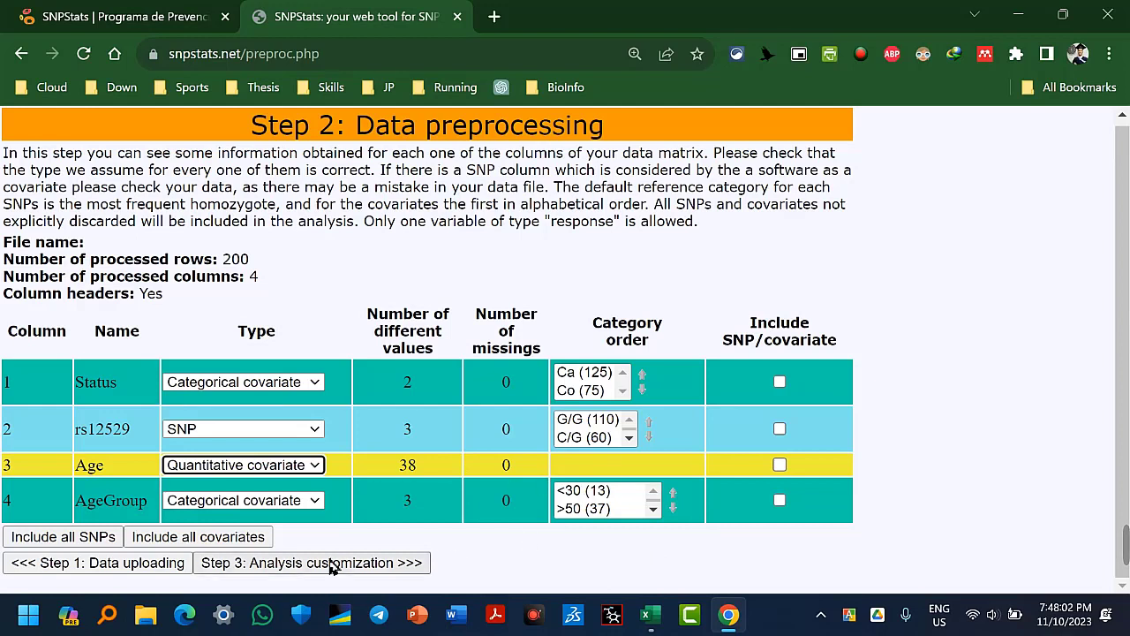
left_click(291, 507)
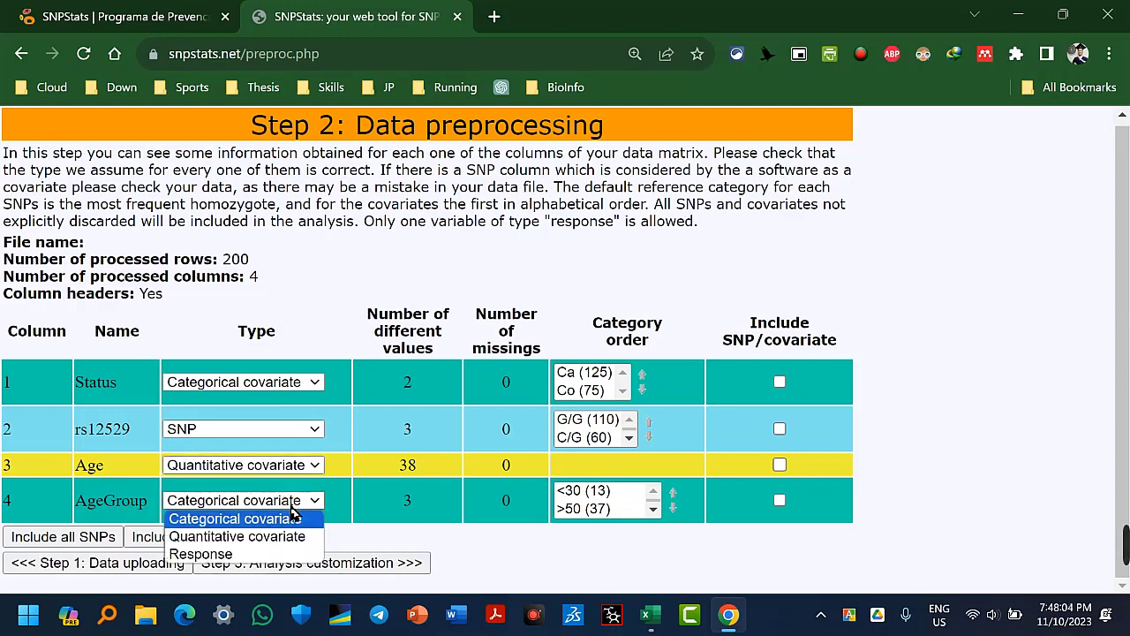
left_click(295, 522)
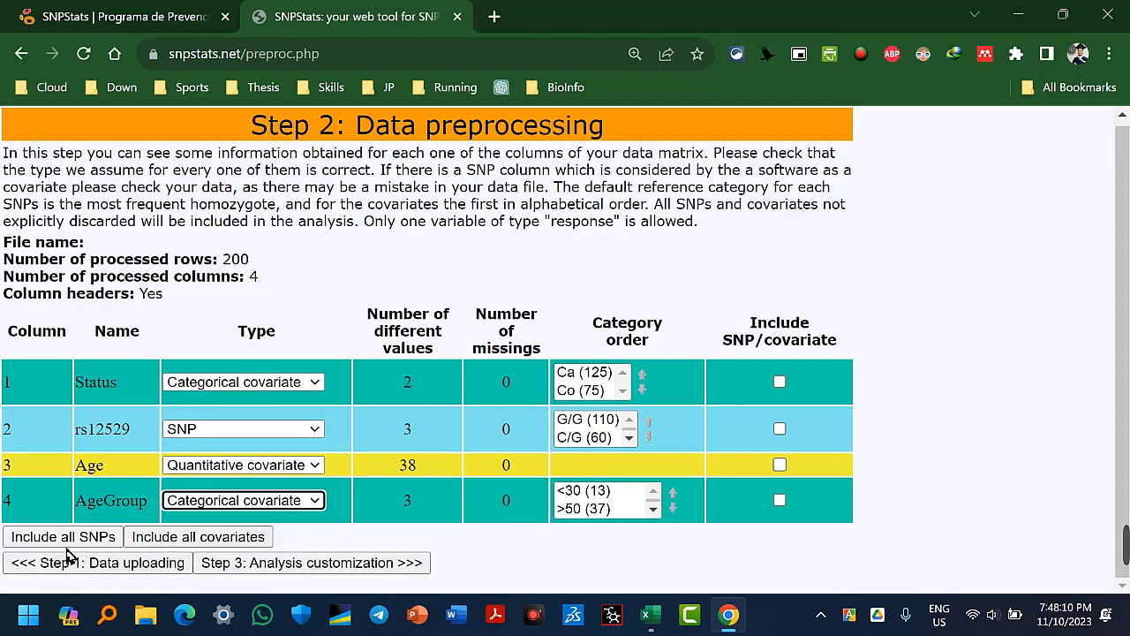
Include all SNPs and all covariates, and try to continue to Step 3: Analysis customization.
left_click(94, 538)
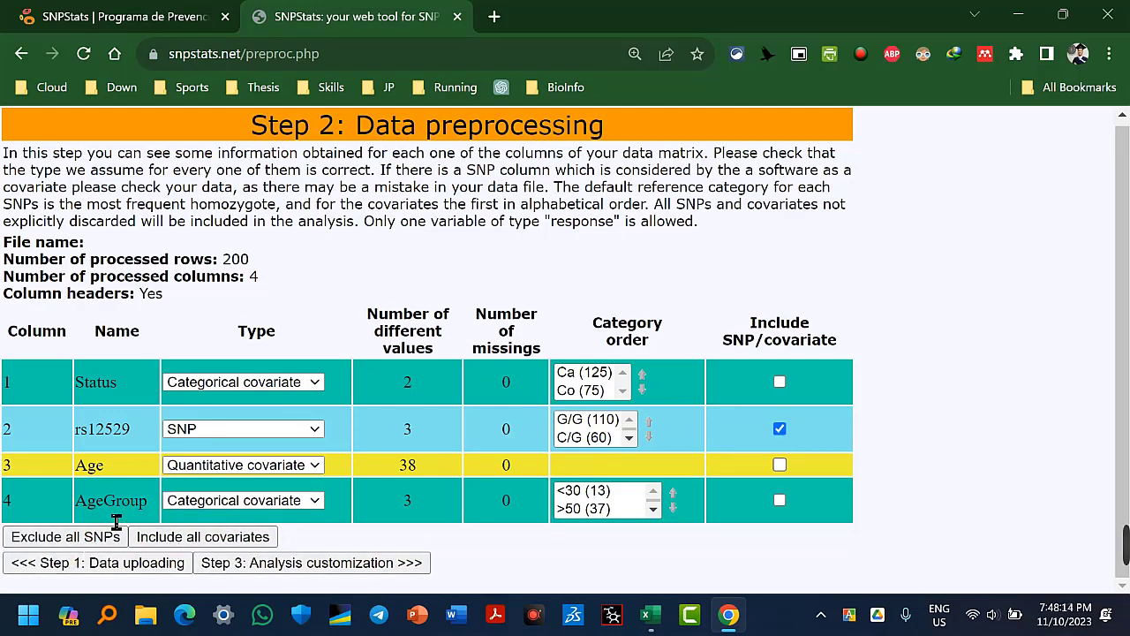
left_click(223, 538)
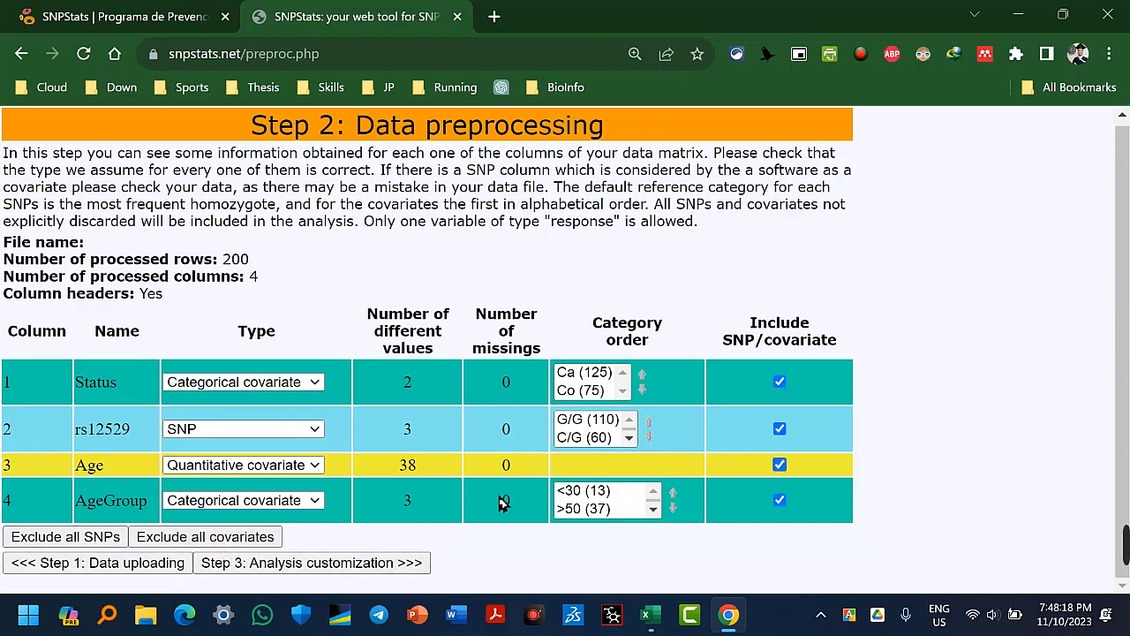
left_click(365, 566)
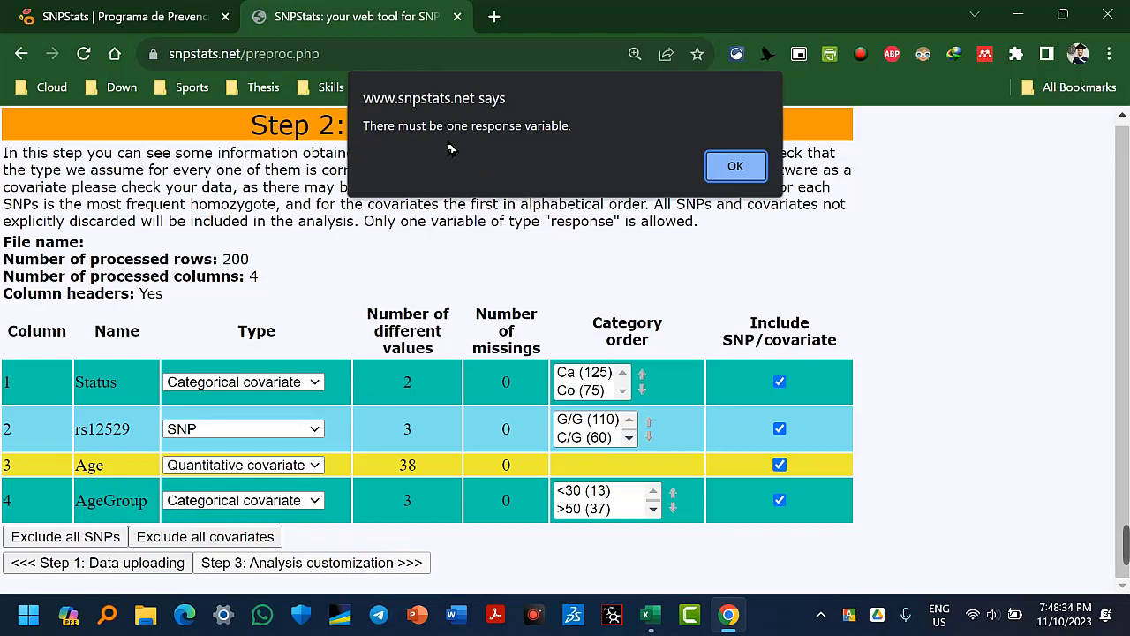
left_click(741, 165)
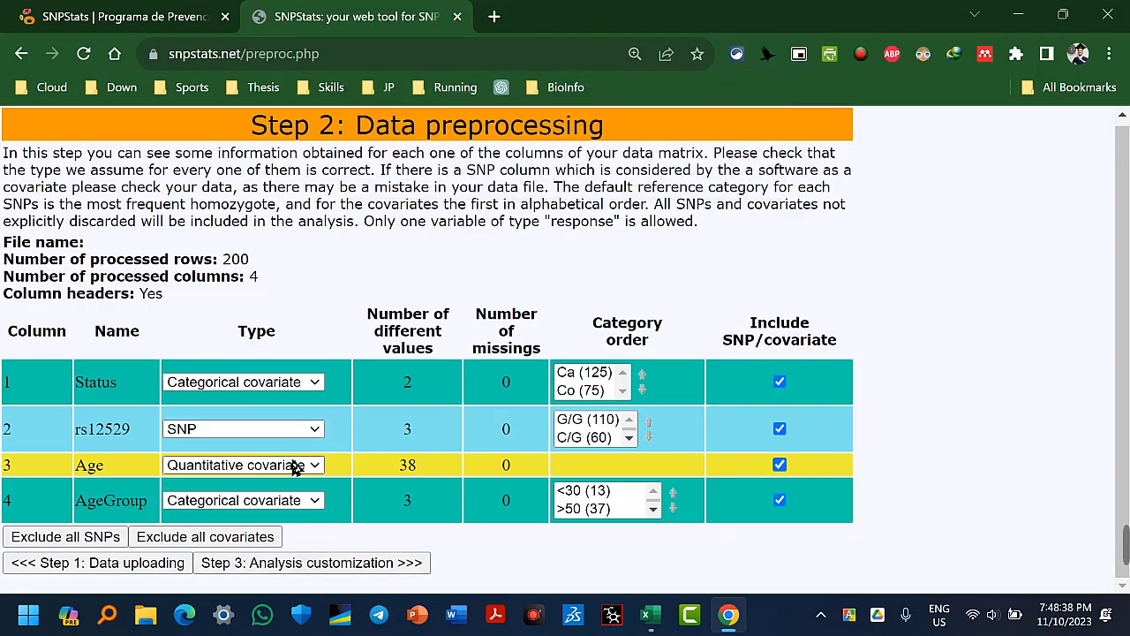
Examine the type options available for Status and the genotype categories G/G and C/G listed for rs12529.
left_click(281, 381)
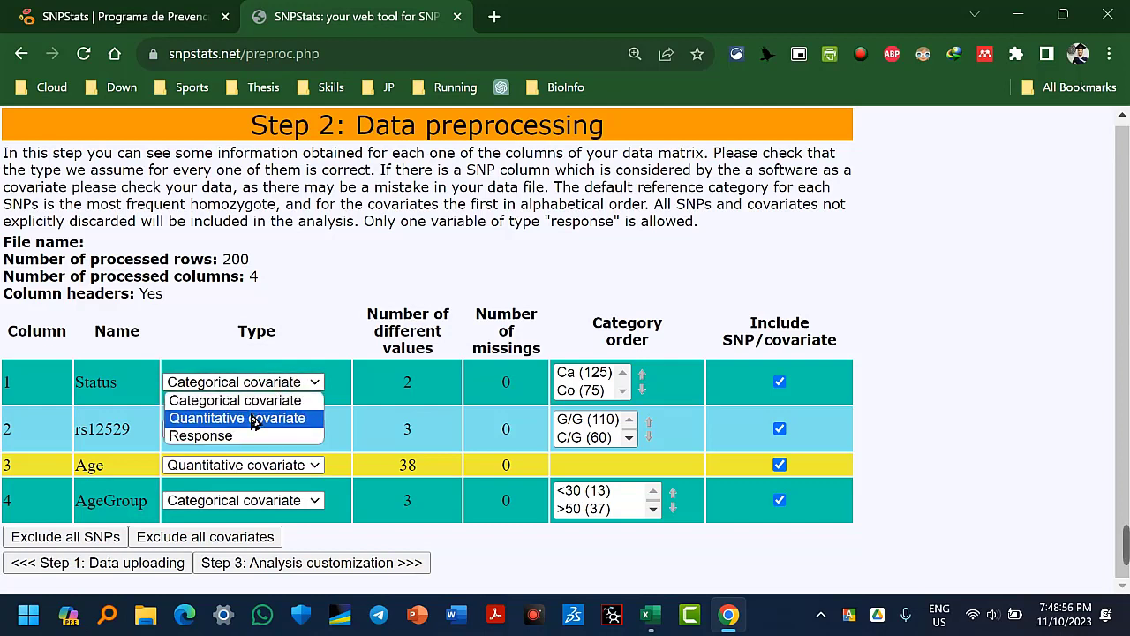
left_click(316, 358)
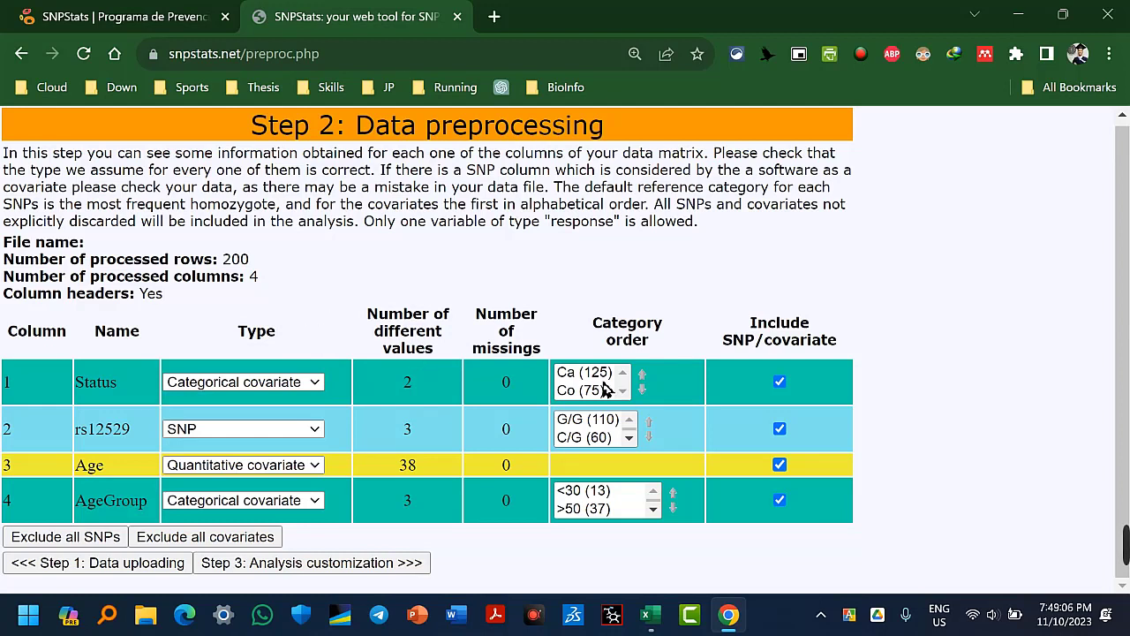
left_click(571, 424)
scroll(607, 425, "up", 1)
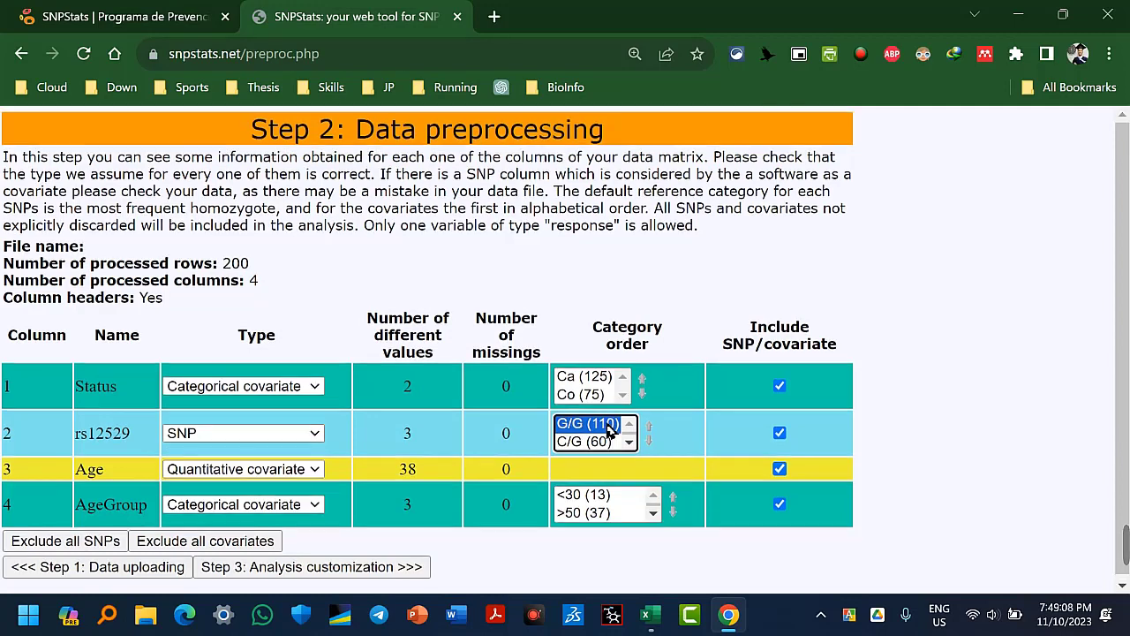
left_click(587, 442)
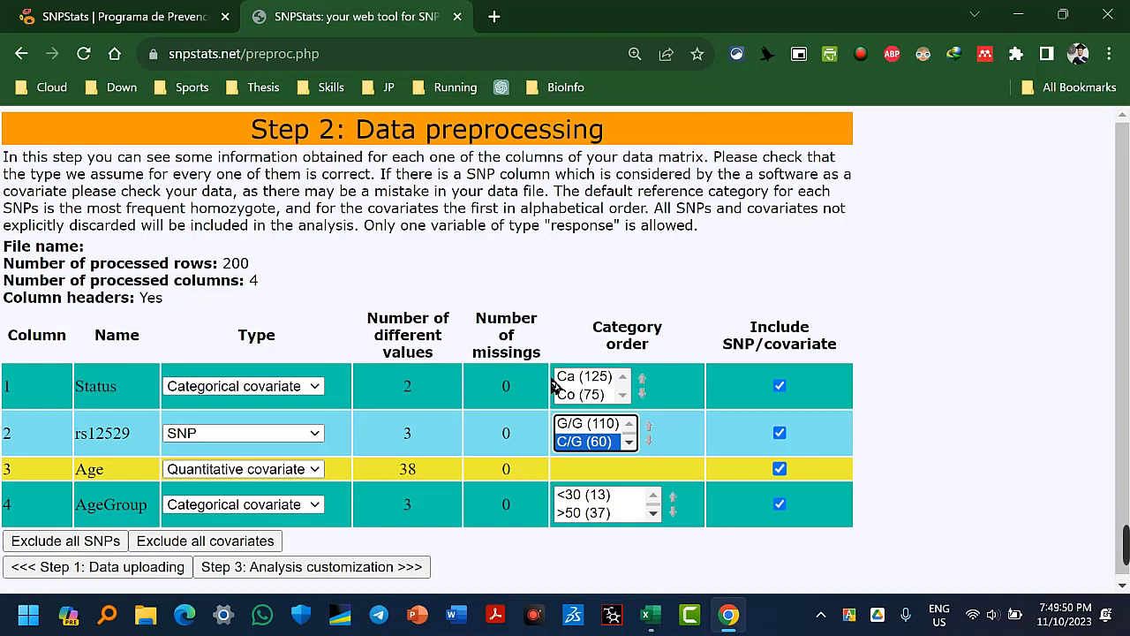
Set the type of the Status column to Response.
left_click(262, 387)
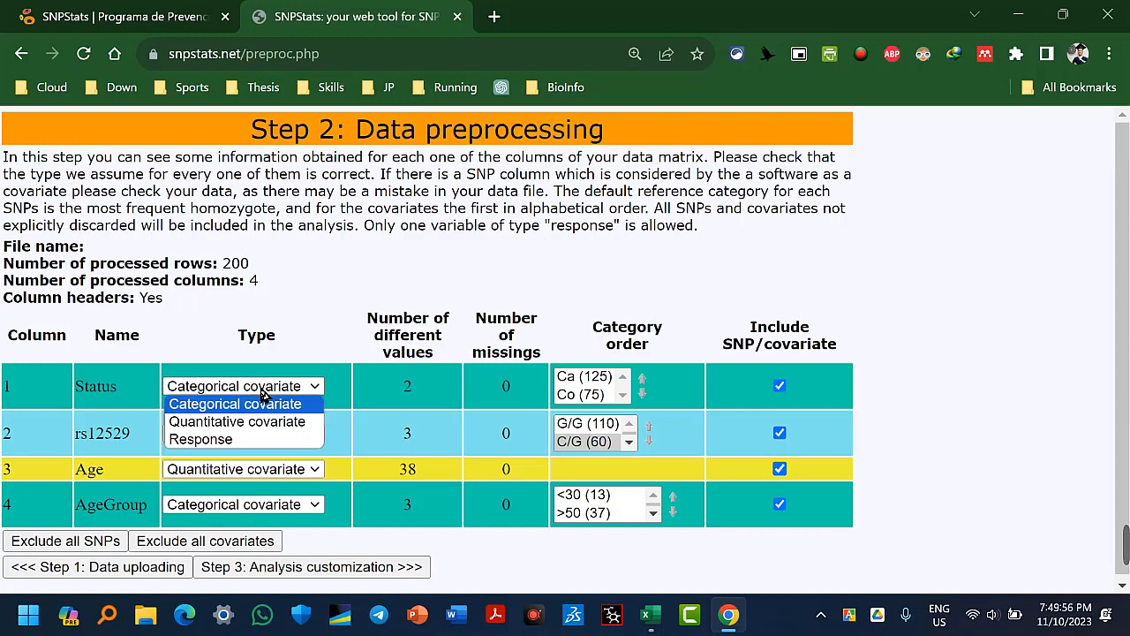
left_click(250, 440)
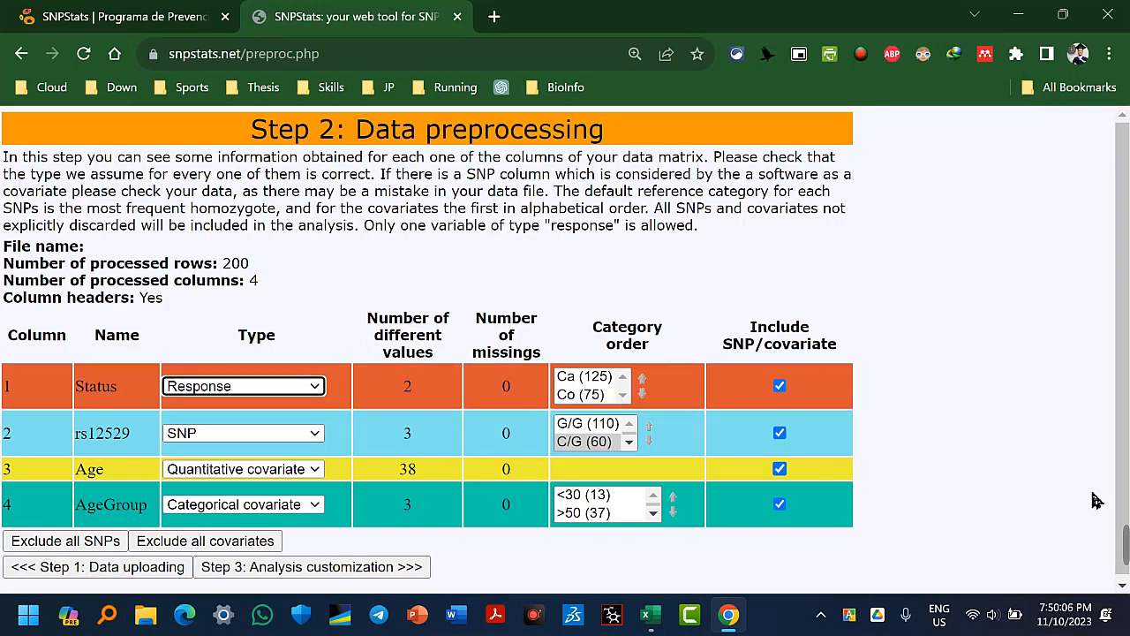
left_click(962, 455)
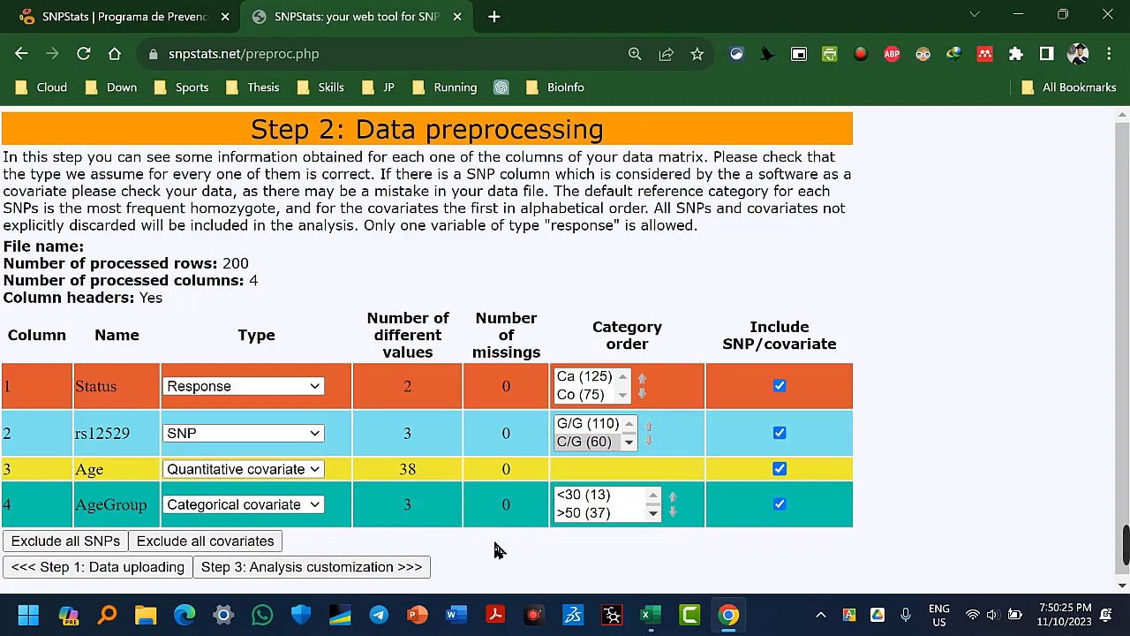
Examine the category order of Status, rs12529 and AgeGroup, going through each list down to its last category.
left_click(587, 379)
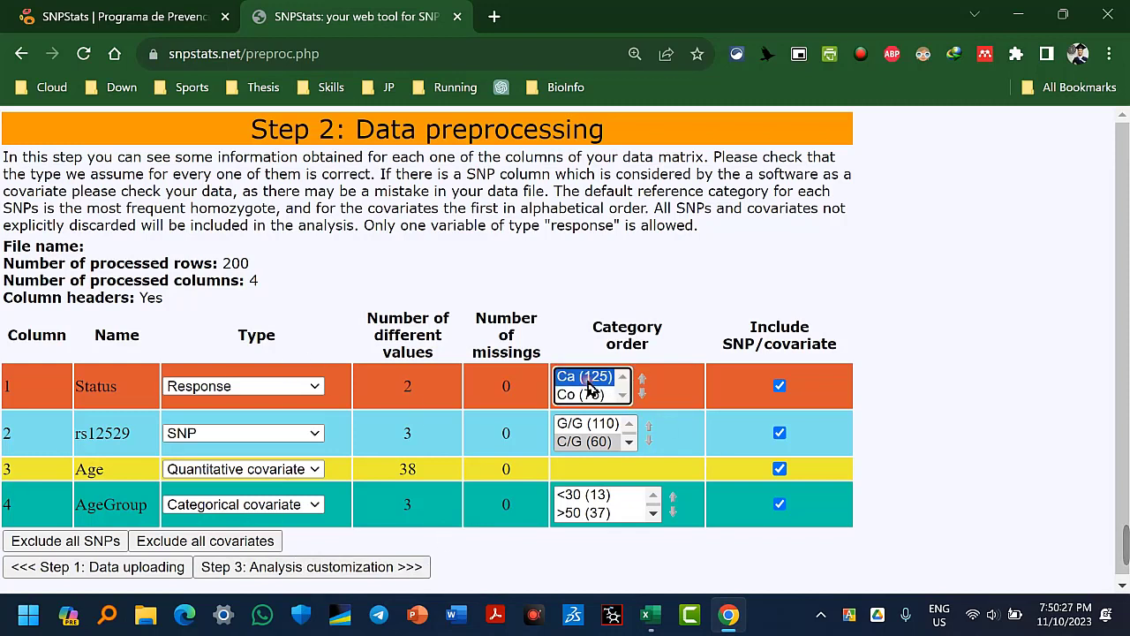
key("Down")
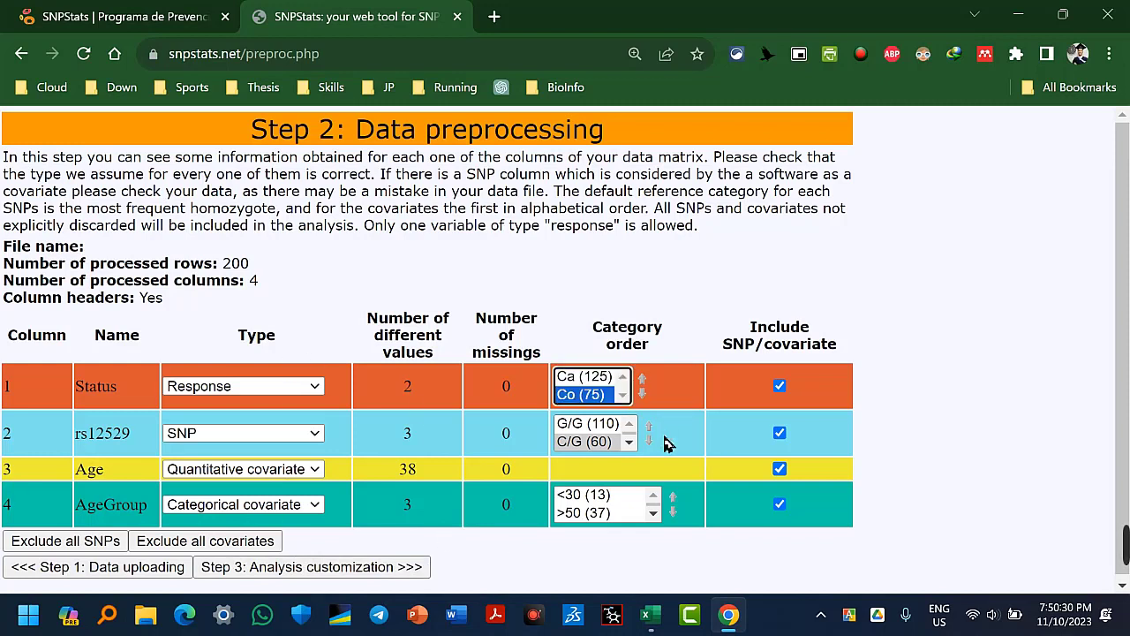
left_click(583, 425)
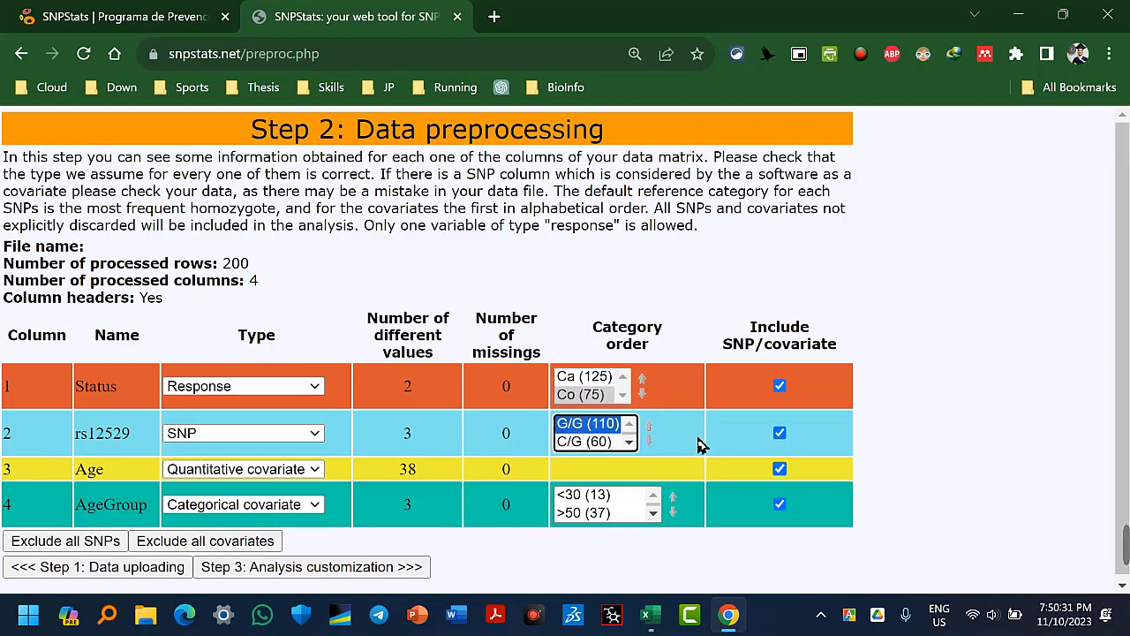
left_click(592, 446)
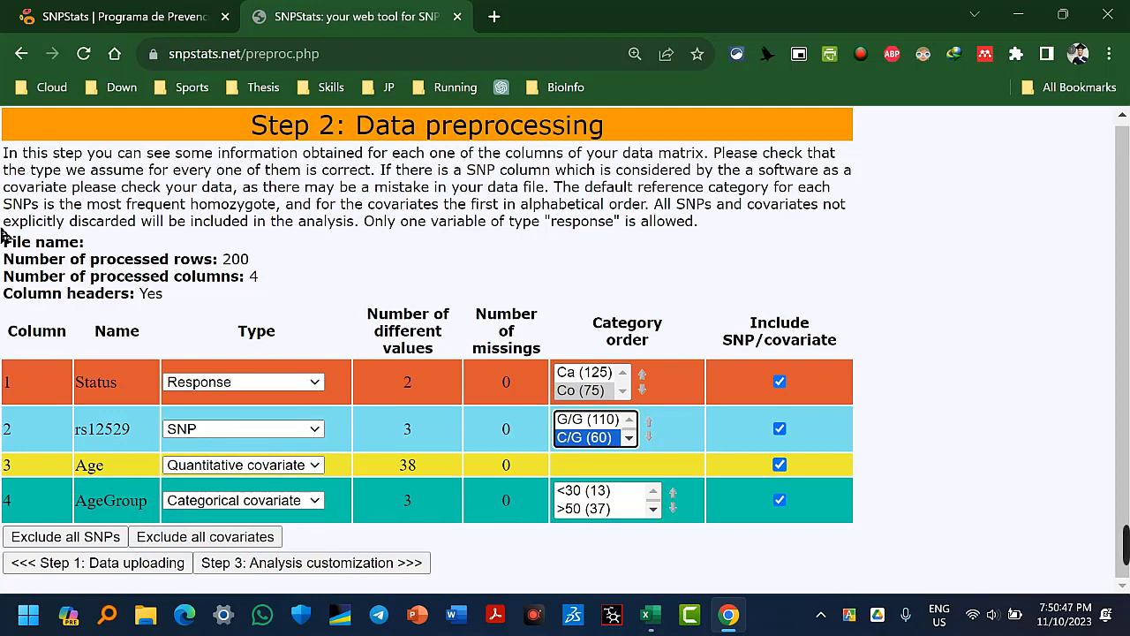
left_click_drag(591, 328, 656, 348)
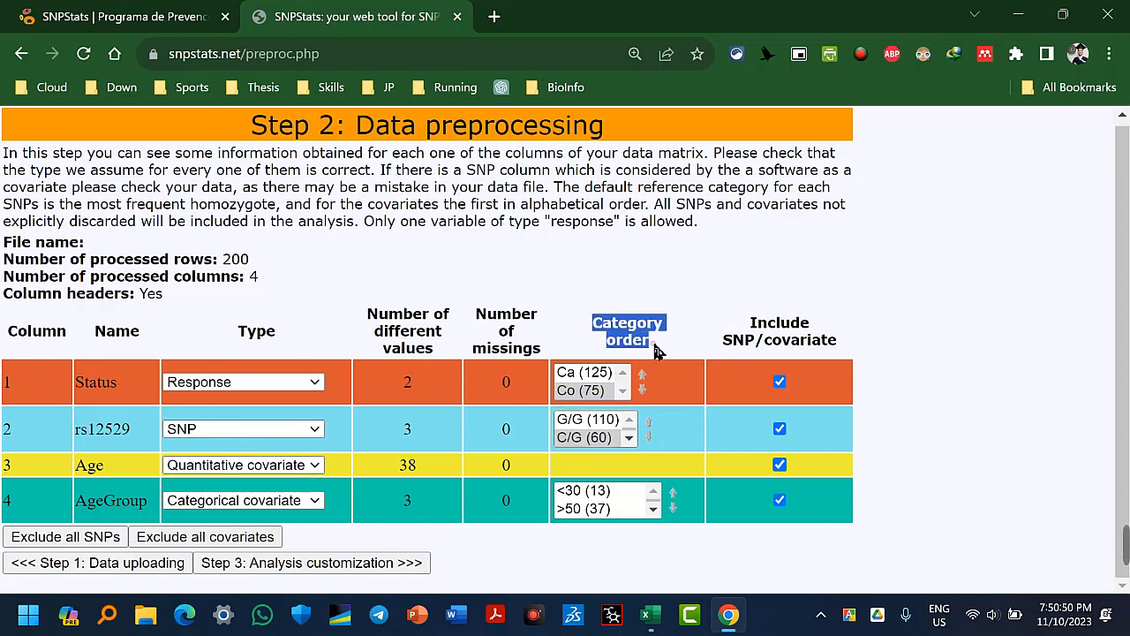
left_click(579, 374)
key("Down")
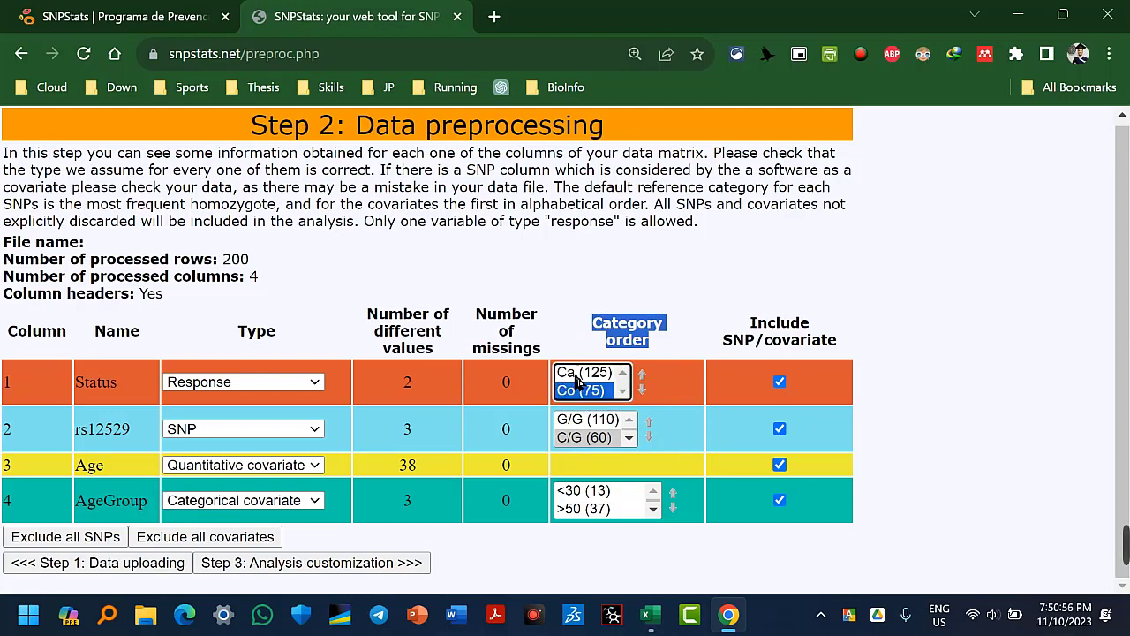
left_click(613, 420)
key("Down")
key("Down")
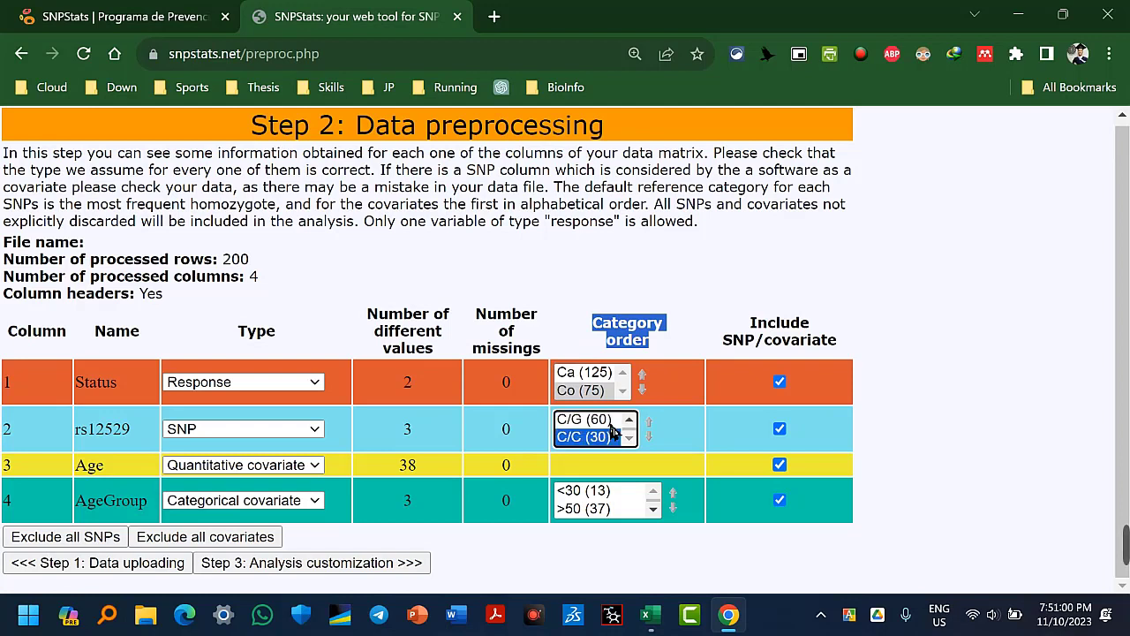
left_click(585, 491)
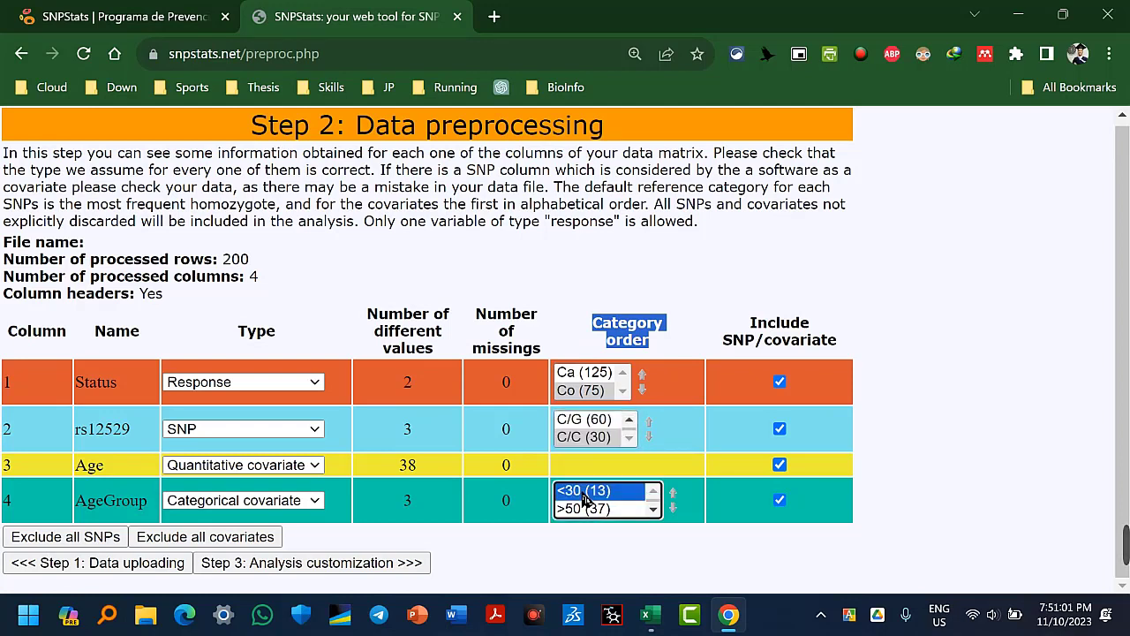
key("Down")
key("Down")
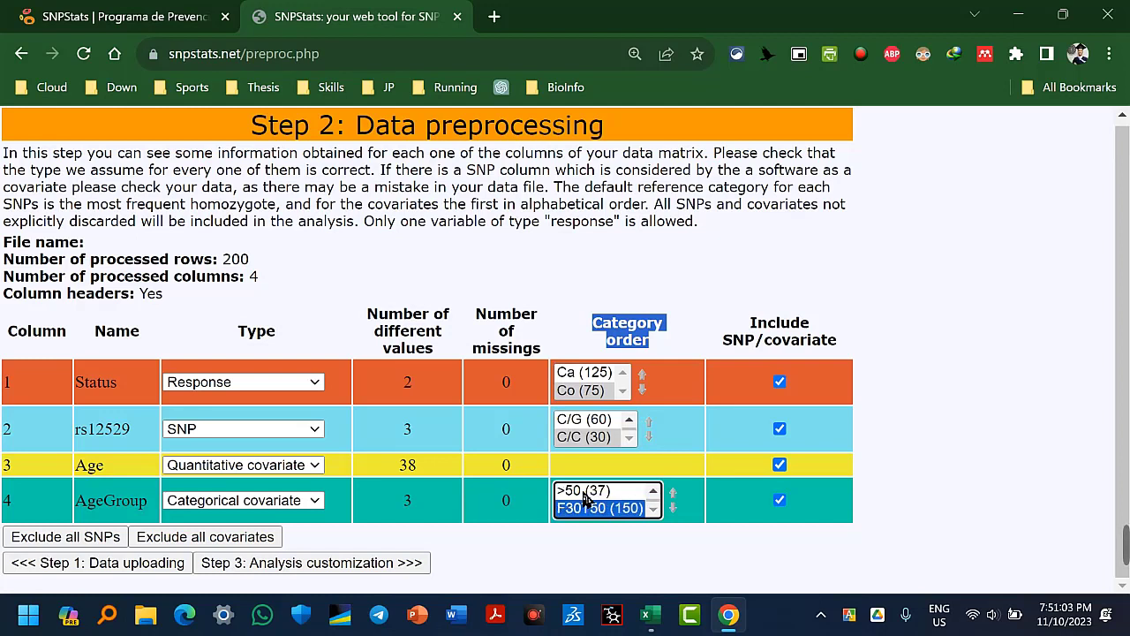